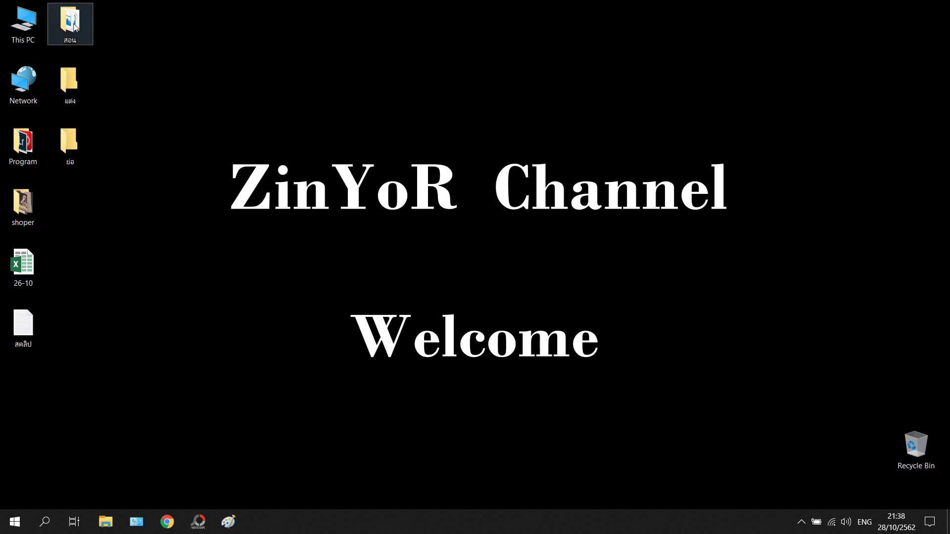
Step: Open the Program folder on the desktop and launch Lightroom Classic
double_click(29, 148)
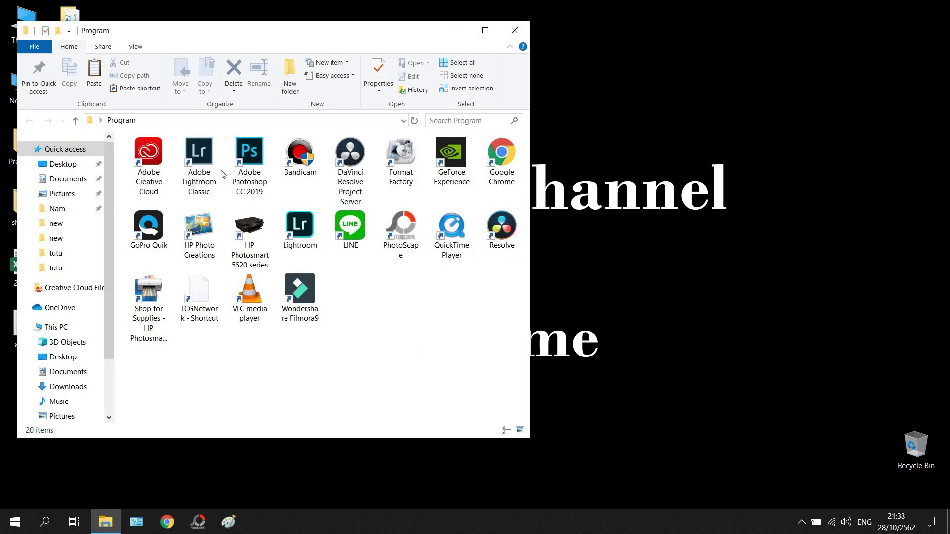
double_click(218, 171)
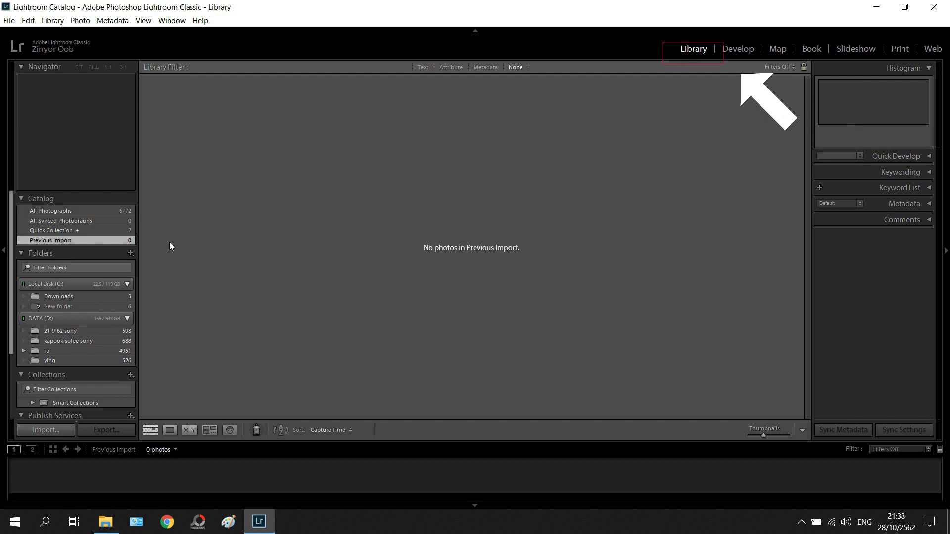
left_click(130, 253)
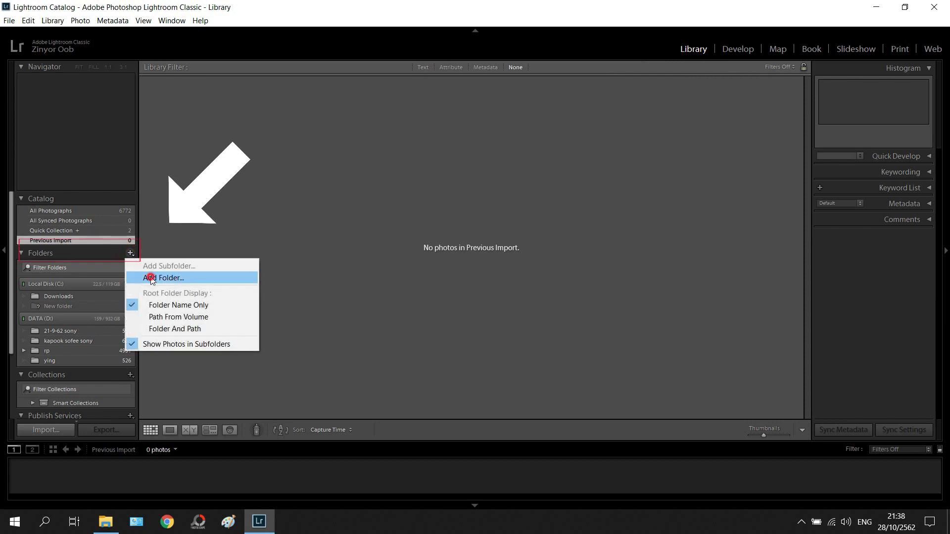
Step: Add the Desktop\สอน folder and import its three photos into the catalog
left_click(151, 278)
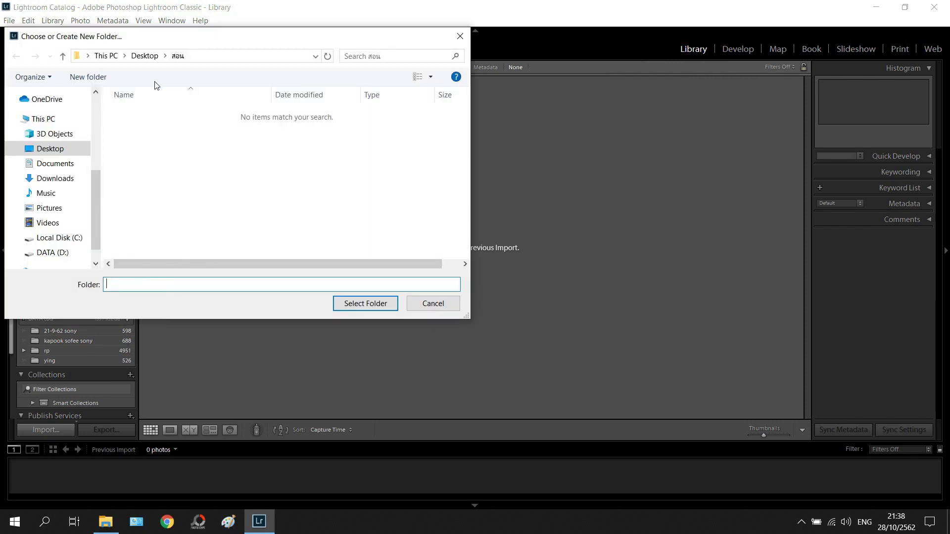
left_click(62, 151)
left_click(436, 125)
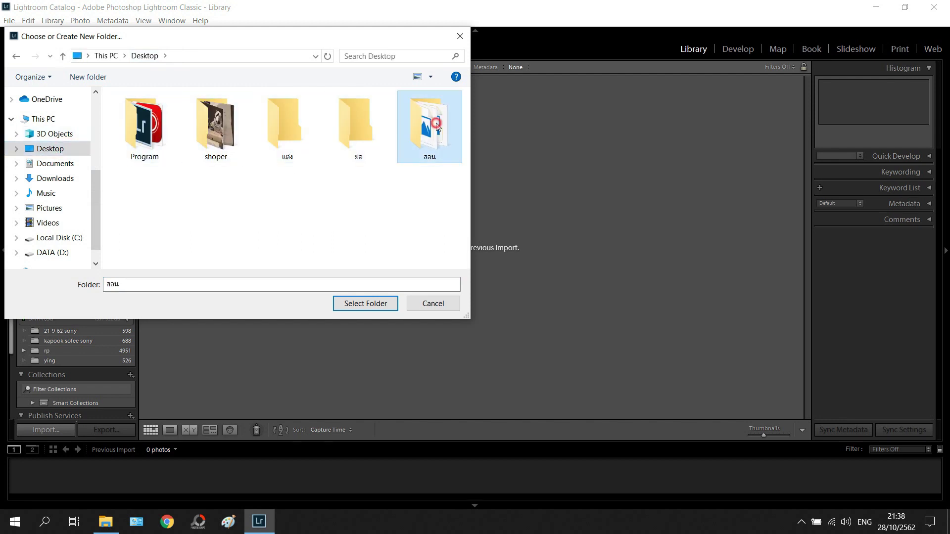
left_click(369, 307)
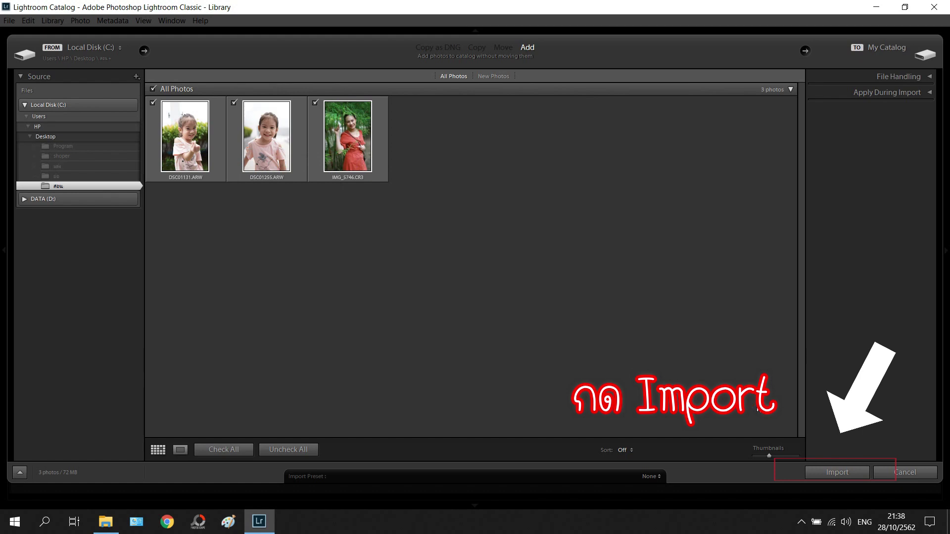
left_click(847, 473)
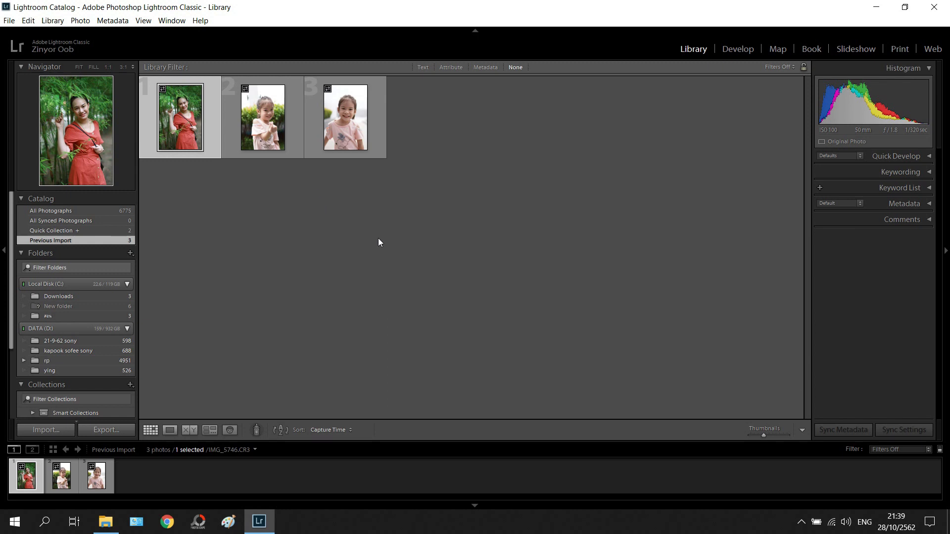
left_click(311, 247)
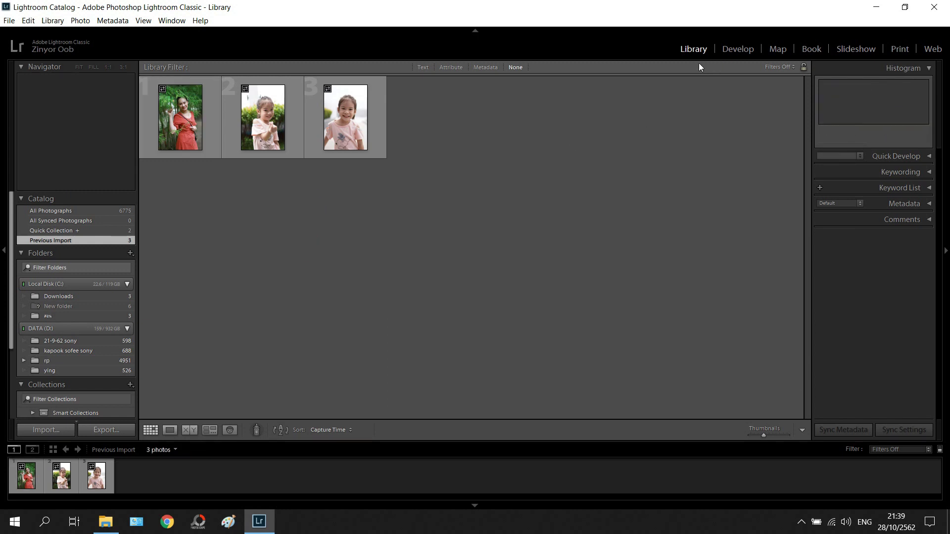
Step: Switch to the Develop module and open DSC01131.ARW, the girl in pink
left_click(738, 52)
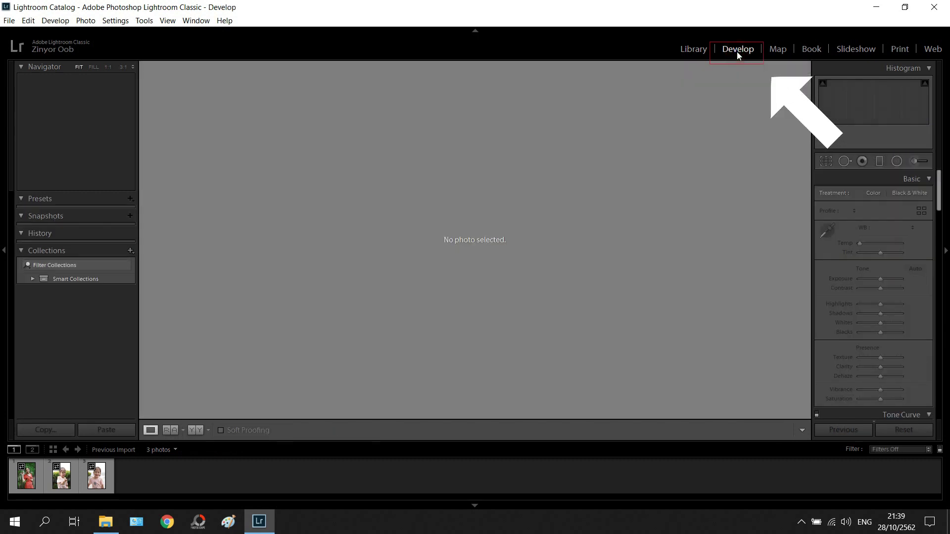
left_click(29, 481)
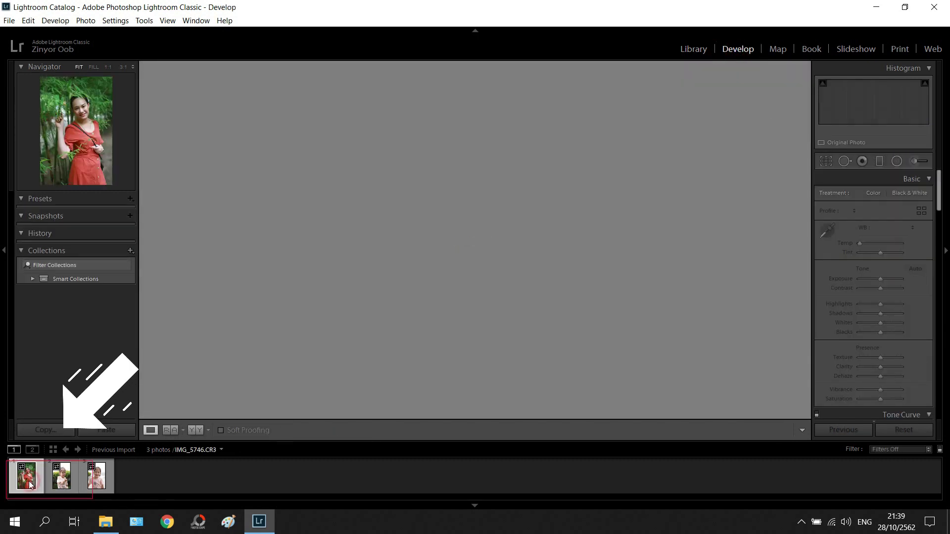
left_click(74, 478)
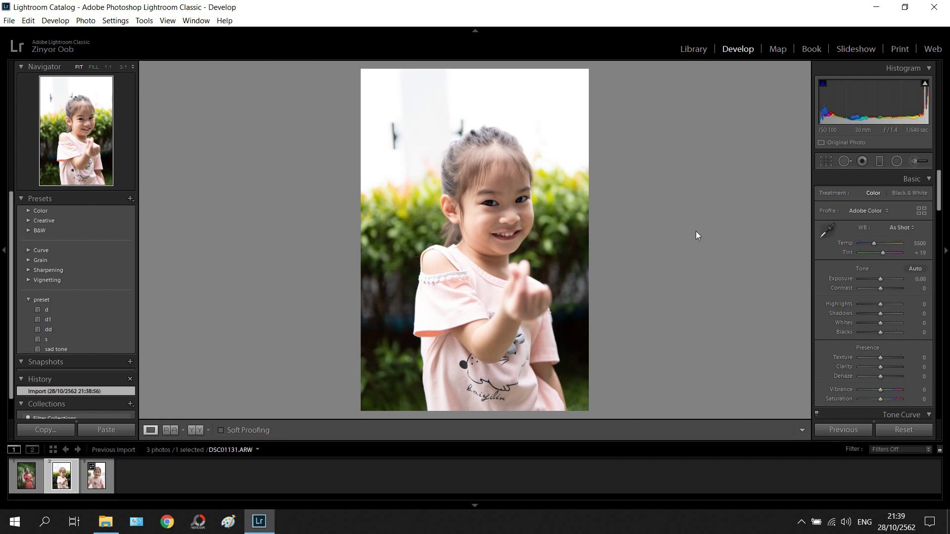
Step: Apply the Adobe Portrait profile and raise Exposure to +0.24
left_click(863, 210)
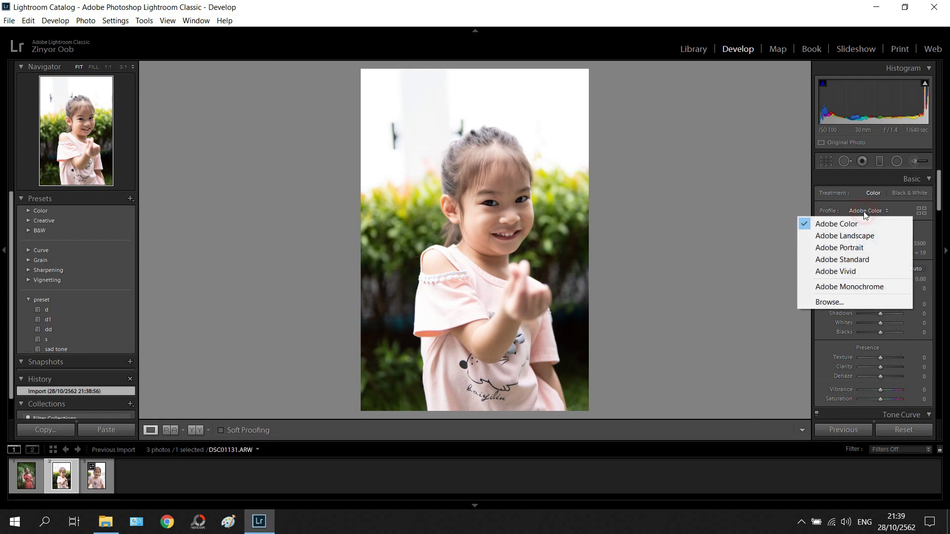
left_click(852, 247)
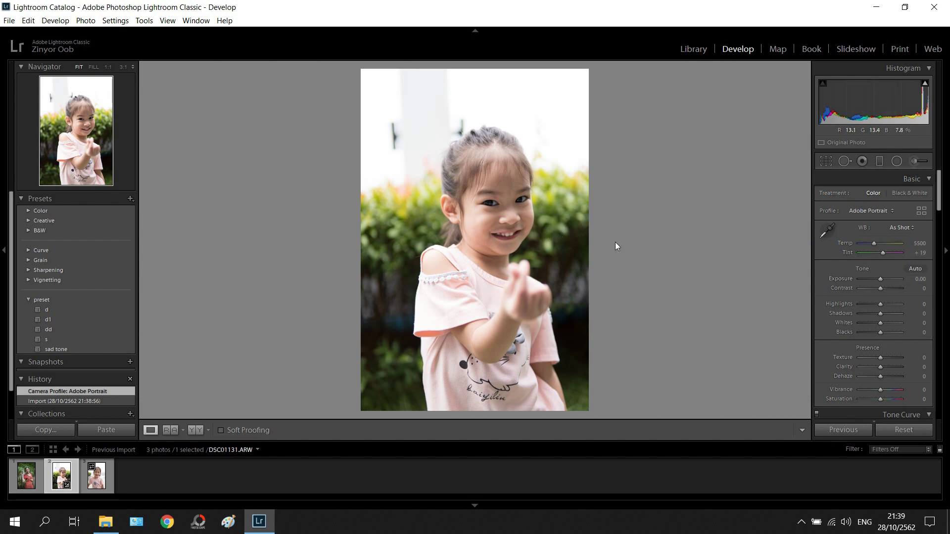
left_click(881, 279)
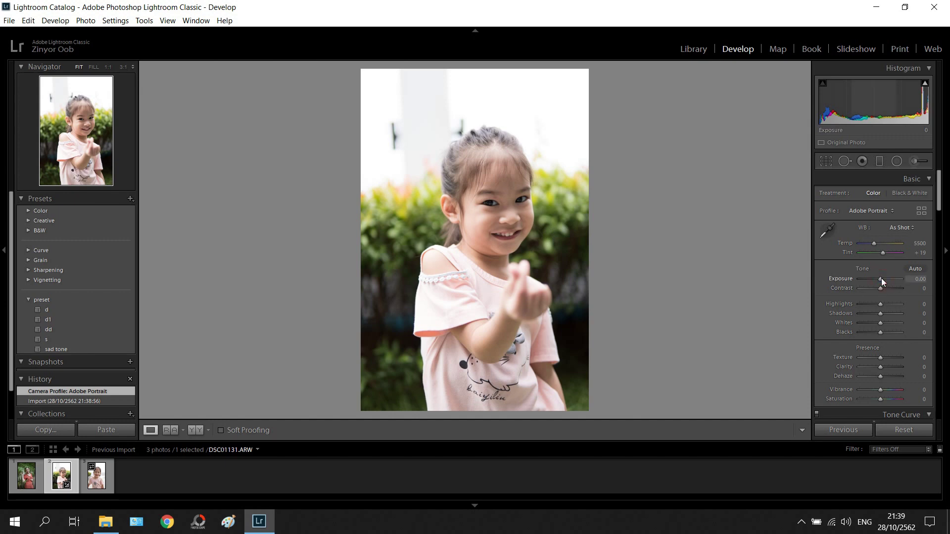
left_click_drag(881, 278, 882, 277)
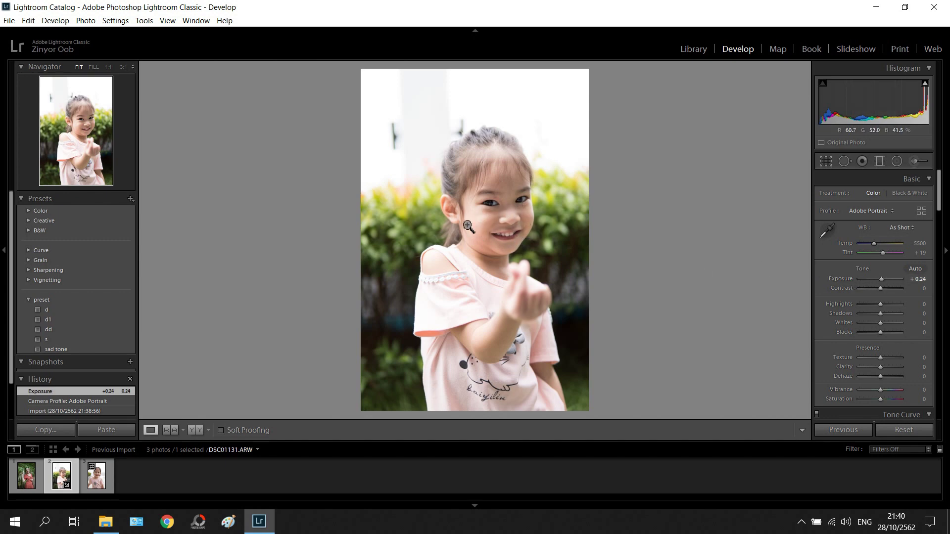
Step: Set Highlights to -76, Shadows to +33 and Blacks to -45
left_click_drag(880, 304, 861, 305)
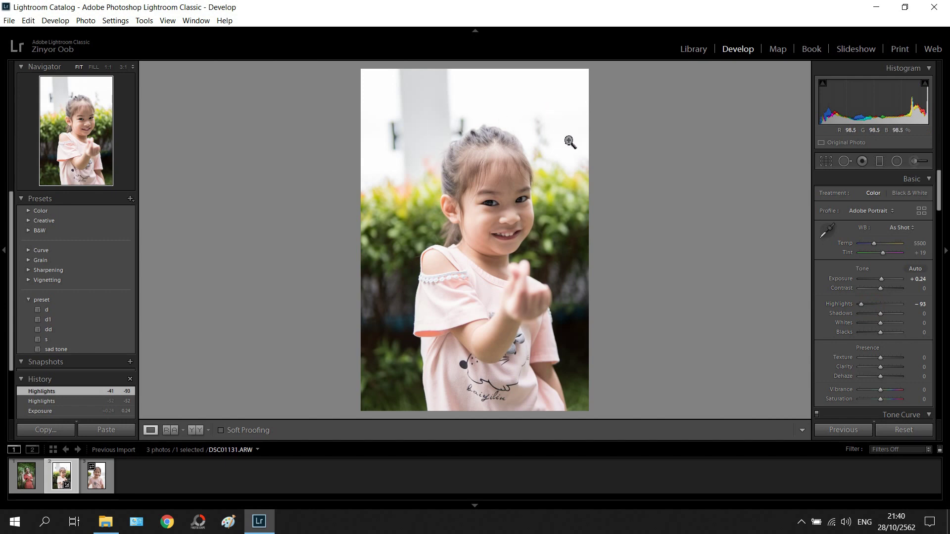
mouse_move(862, 305)
left_mouse_down()
mouse_move(880, 305)
mouse_move(865, 304)
left_mouse_up()
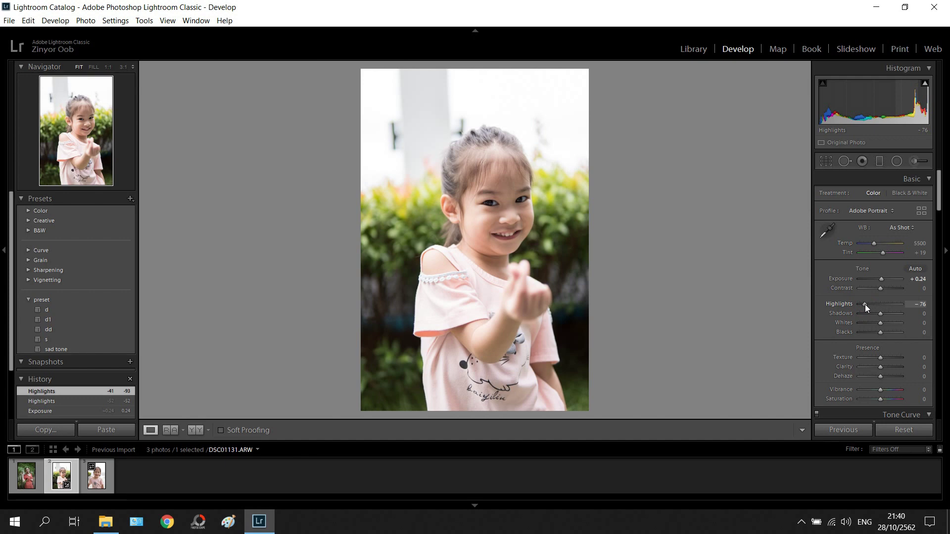
left_click_drag(865, 305, 864, 304)
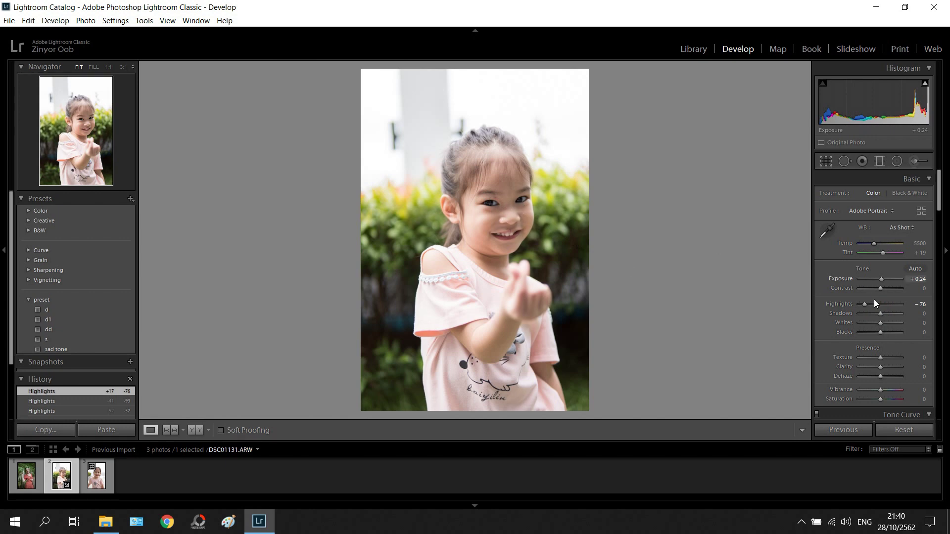
left_click_drag(880, 313, 887, 317)
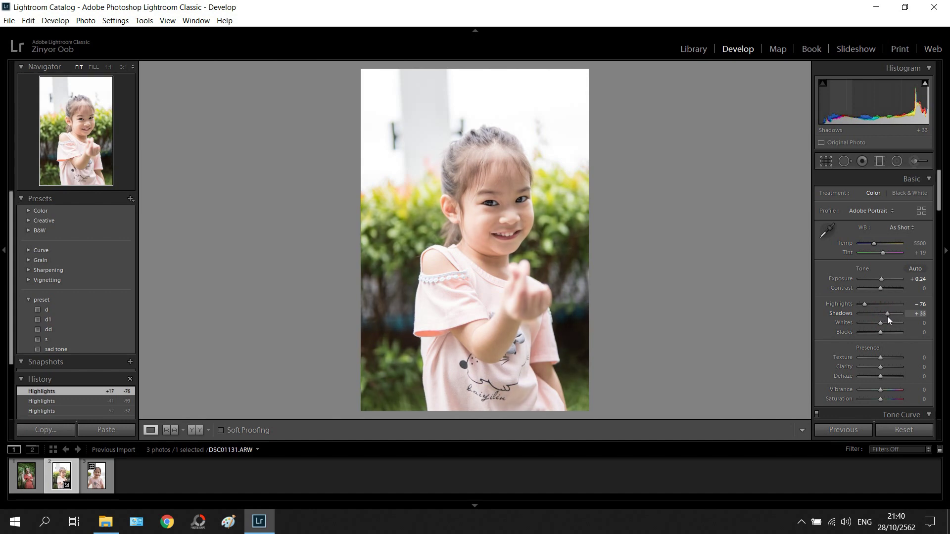
left_click_drag(887, 316, 887, 316)
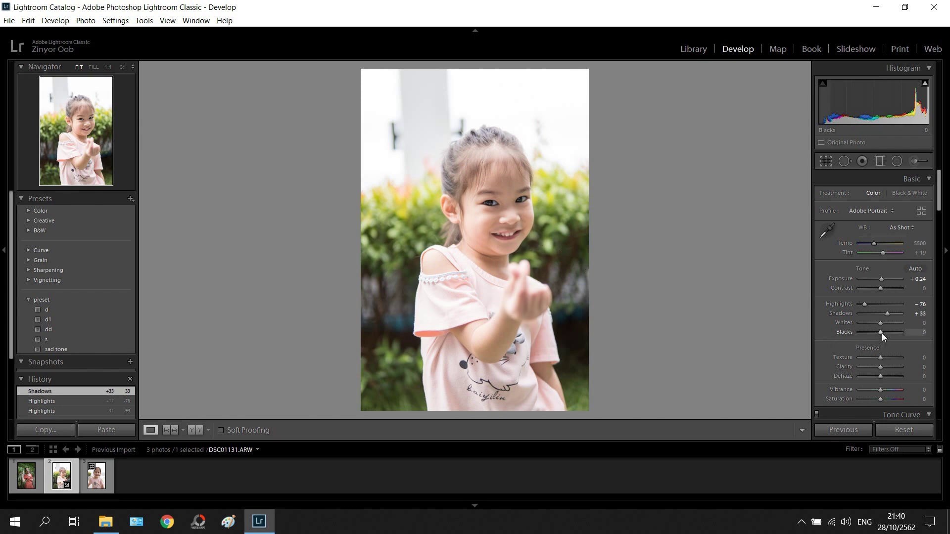
left_click_drag(881, 332, 873, 334)
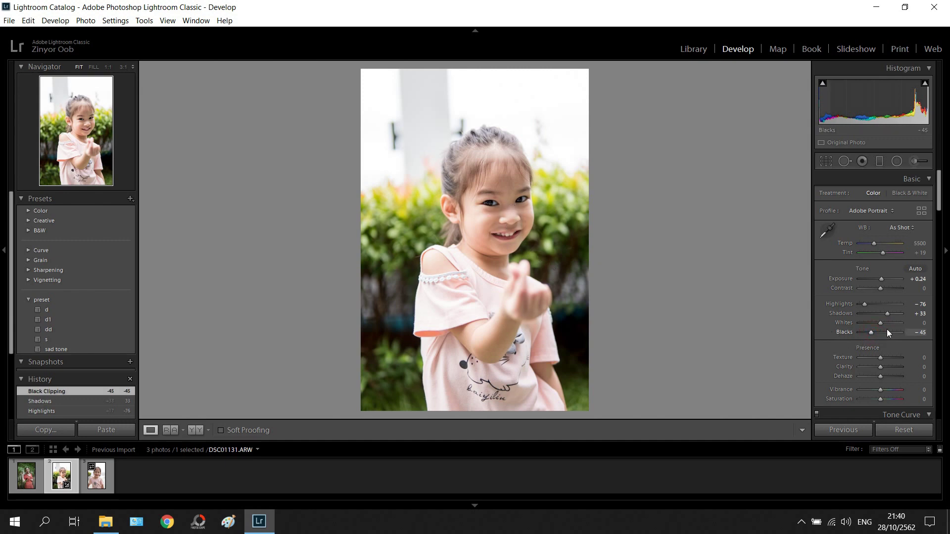
scroll(891, 306, "down", 2)
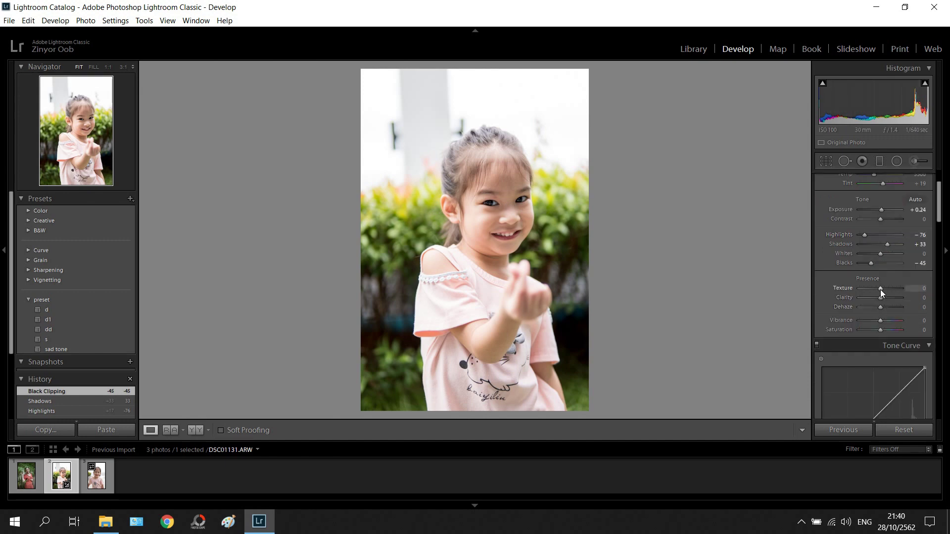
Step: Lower Texture and Clarity to -14 each to smooth the skin
left_click_drag(880, 289, 878, 289)
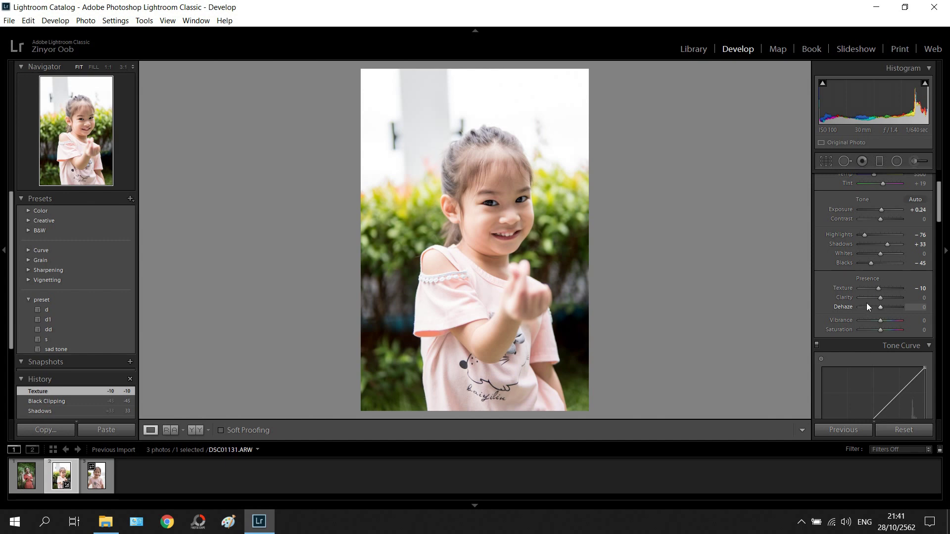
left_click_drag(881, 298, 878, 297)
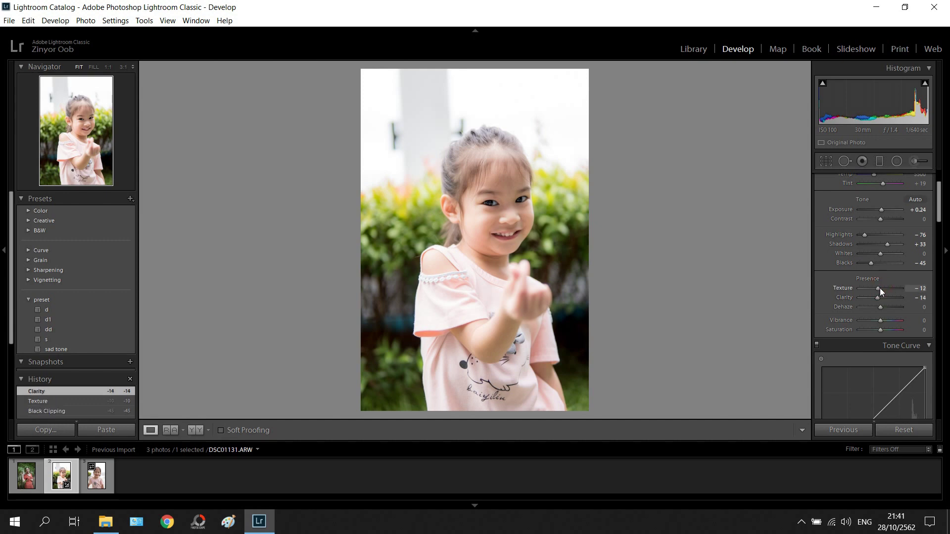
left_click_drag(880, 289, 880, 289)
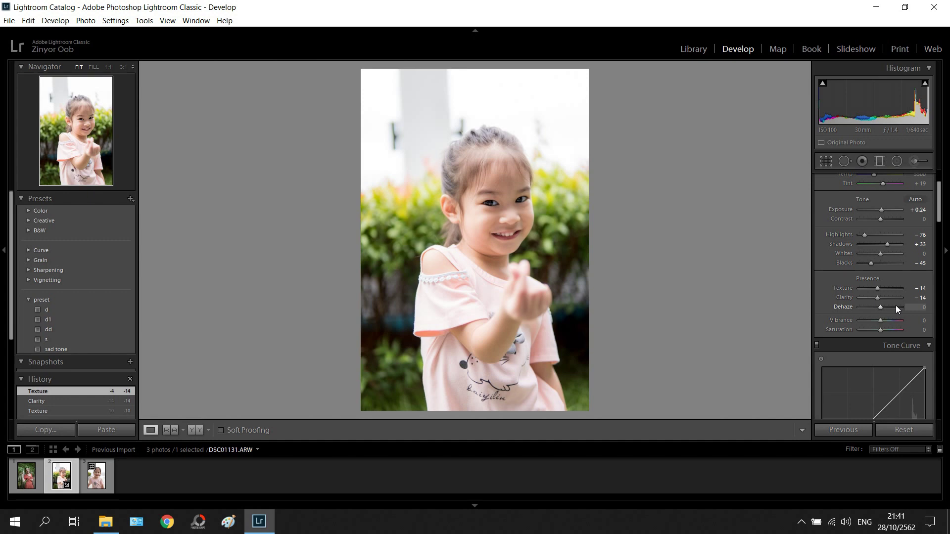
scroll(899, 319, "down", 5)
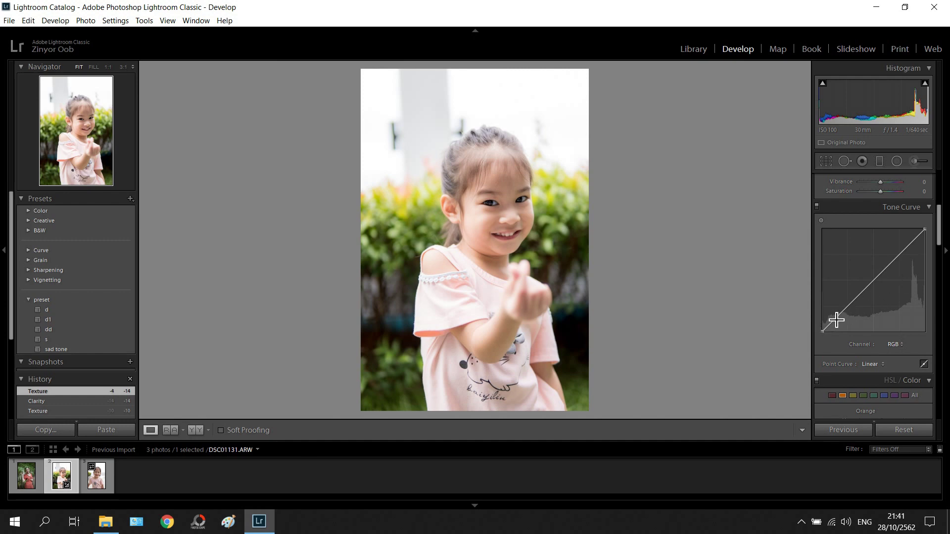
left_click(924, 365)
Step: Add three points to the RGB point curve and raise the middle point slightly
left_click(923, 406)
left_click(848, 307)
left_click(875, 281)
left_click(899, 255)
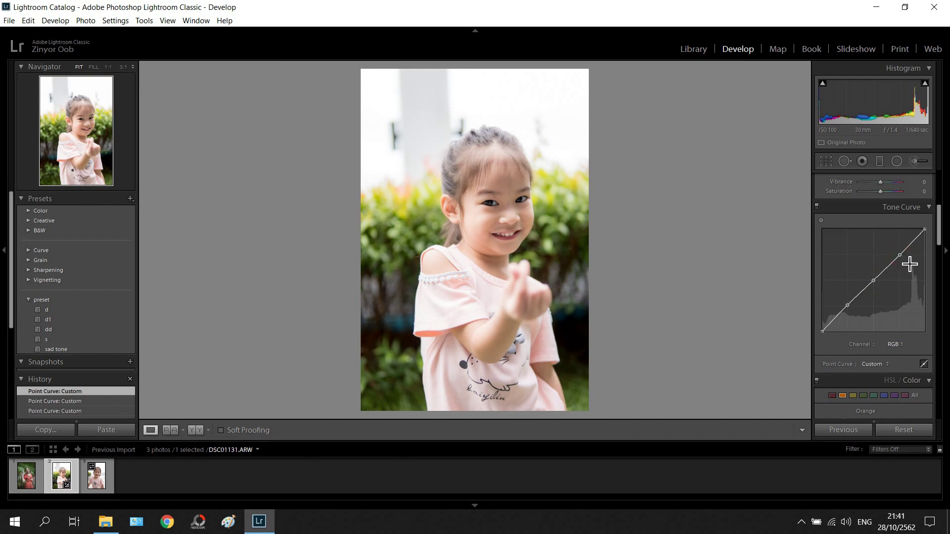
left_click(874, 281)
left_click_drag(874, 280, 874, 277)
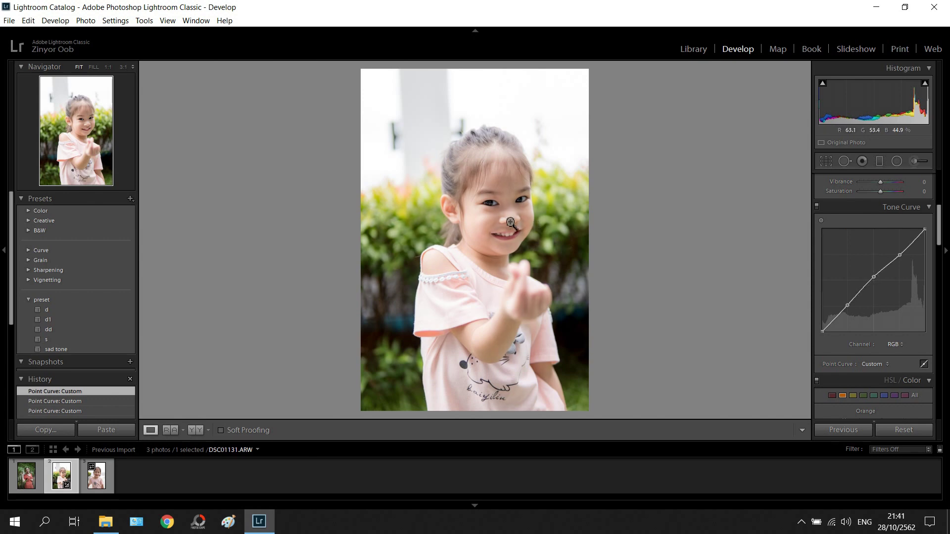
Step: Fine-tune the curve midpoint just above linear, checking the cheek at 1:1
left_click(491, 223)
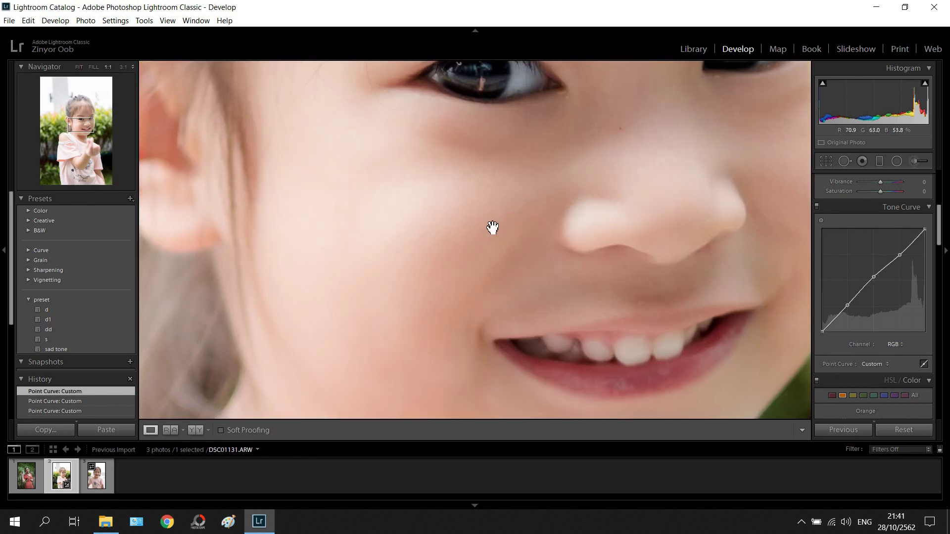
left_click(449, 231)
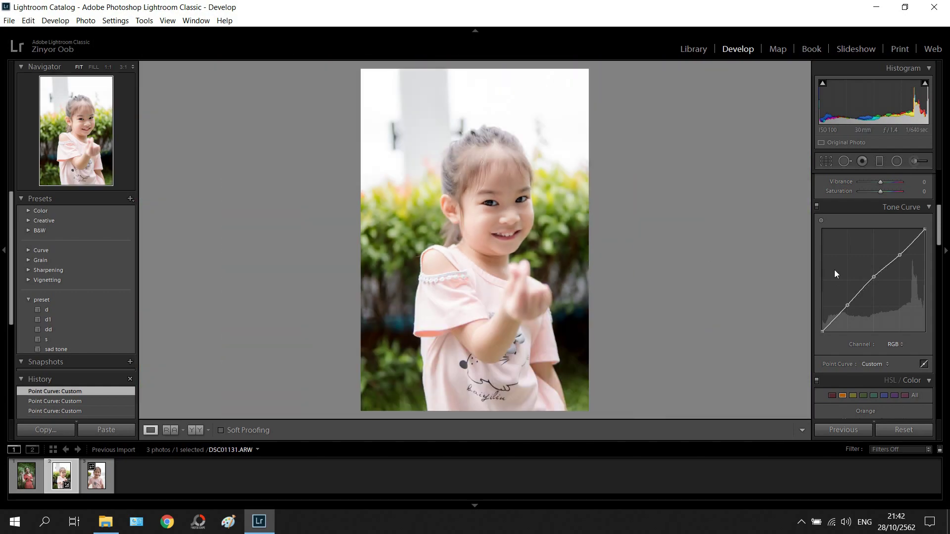
left_click_drag(873, 277, 874, 267)
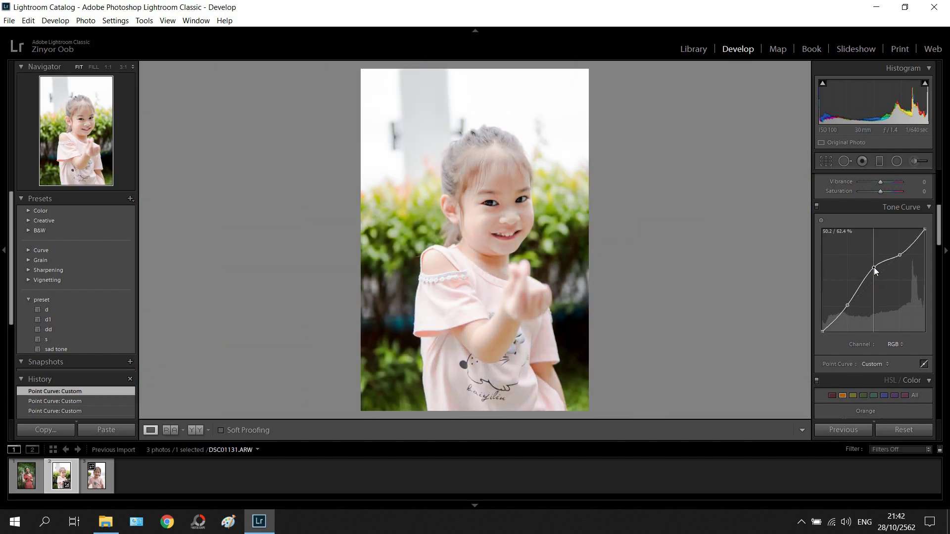
left_click_drag(874, 268, 876, 277)
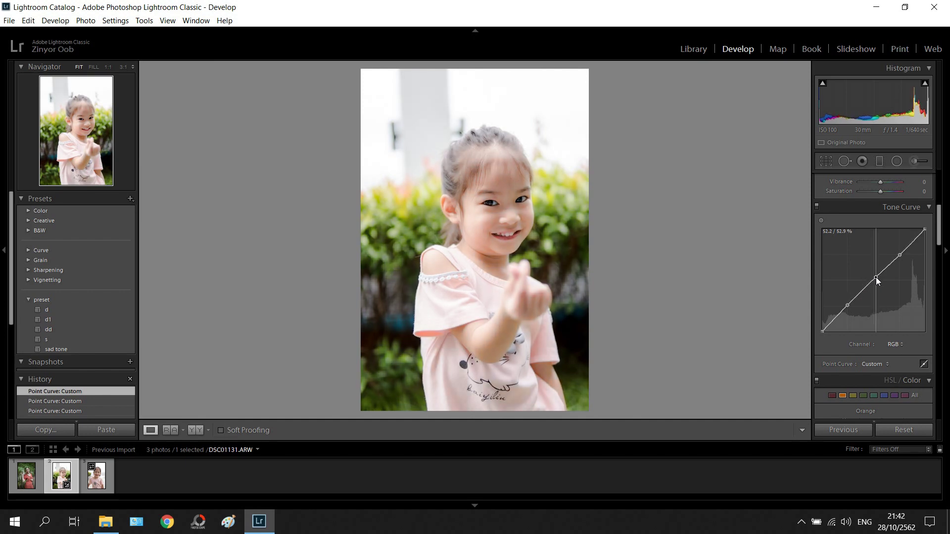
left_click_drag(876, 277, 877, 275)
left_click_drag(877, 277, 874, 276)
scroll(914, 307, "down", 3)
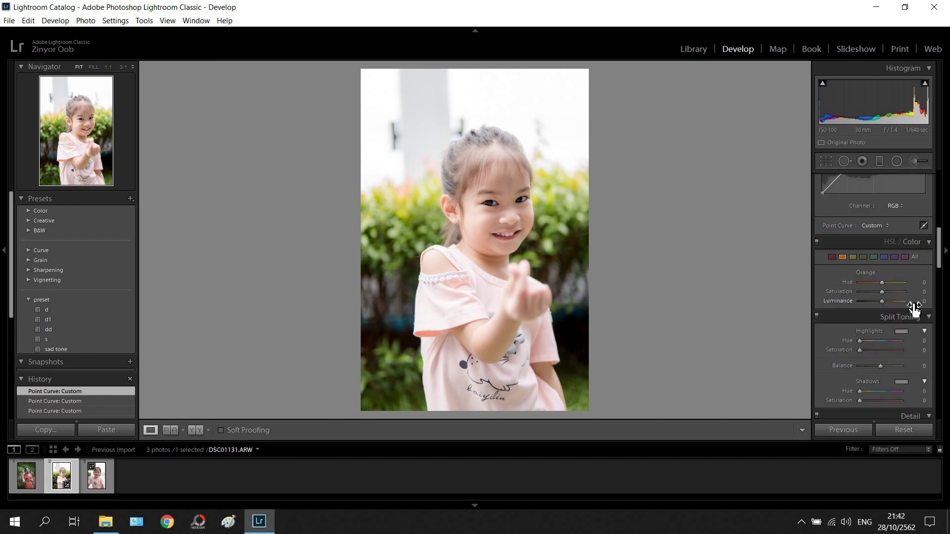
Step: Set Noise Reduction Luminance to 50 in the Detail panel
scroll(911, 303, "down", 5)
scroll(911, 303, "down", 3)
scroll(911, 303, "up", 3)
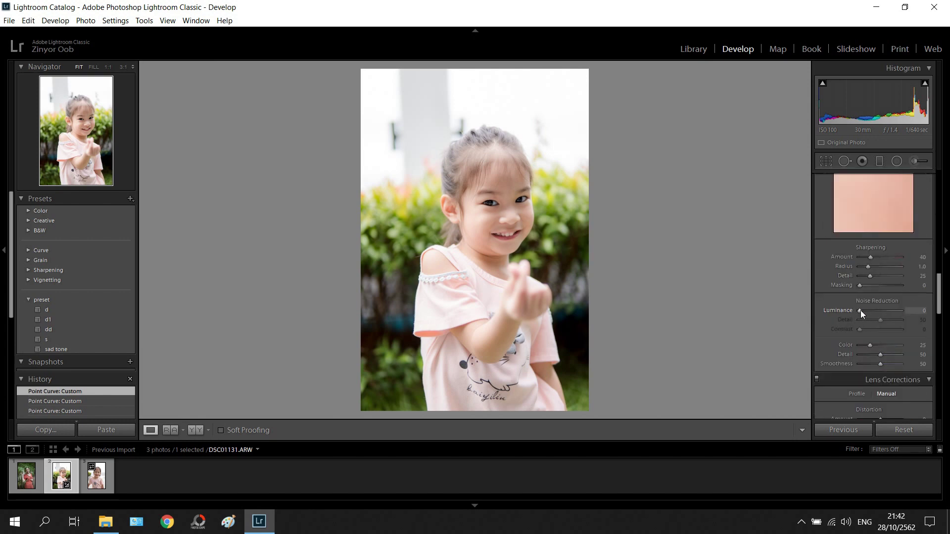
left_click_drag(860, 310, 882, 311)
left_click_drag(881, 309, 880, 309)
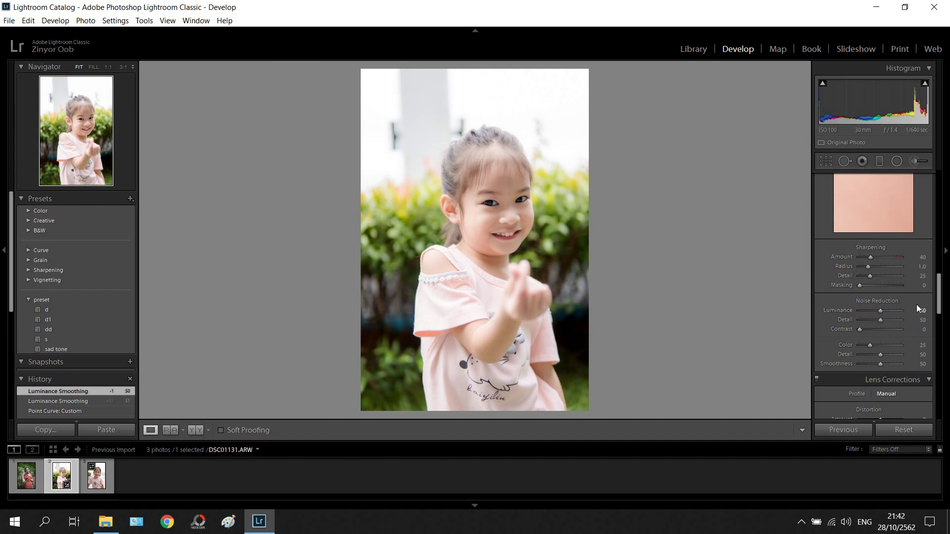
scroll(916, 304, "up", 3)
scroll(916, 304, "up", 3)
scroll(916, 305, "up", 3)
scroll(917, 304, "up", 2)
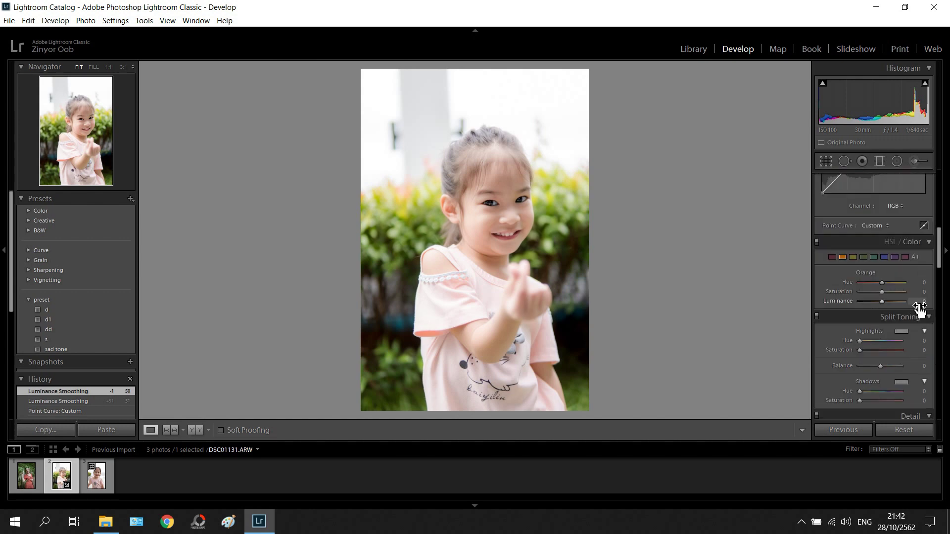
scroll(918, 308, "up", 2)
scroll(890, 333, "down", 2)
left_click_drag(881, 282, 901, 289)
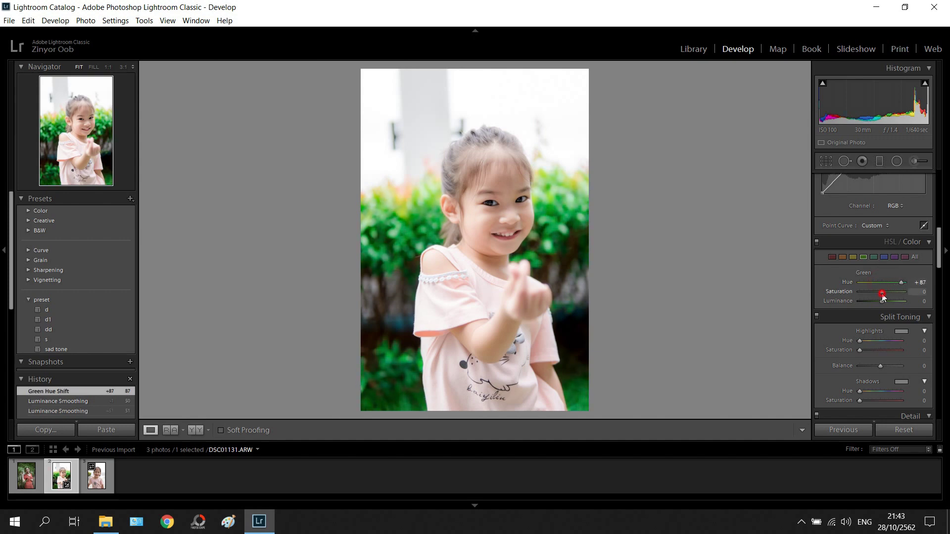
Step: Set greens to saturation -76 and luminance -71, and yellow saturation to -69
left_click_drag(879, 293, 868, 294)
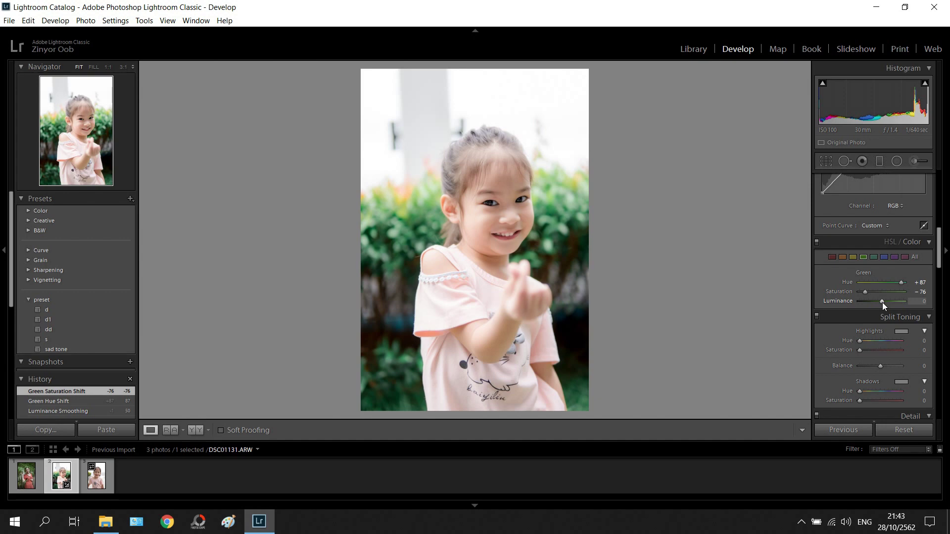
mouse_move(883, 302)
left_mouse_down()
mouse_move(897, 303)
mouse_move(864, 305)
left_mouse_up()
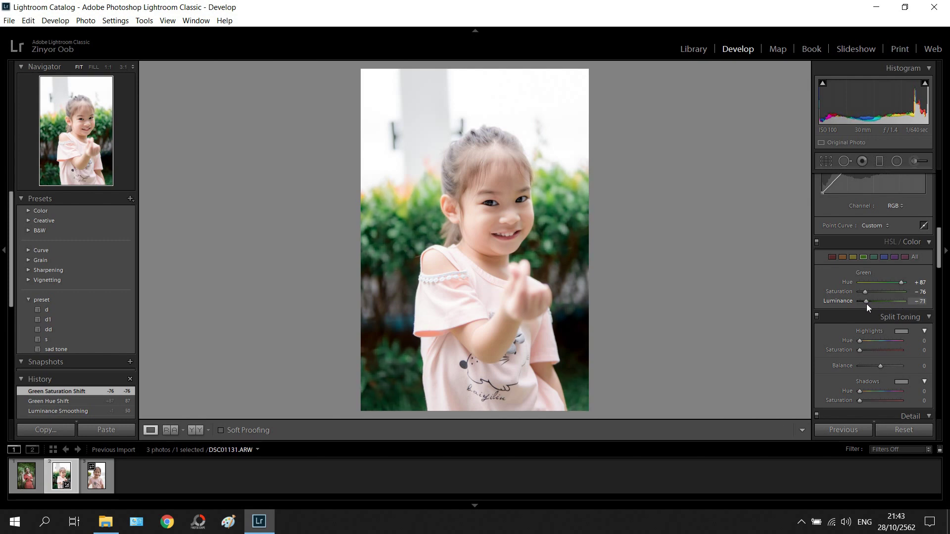
left_click_drag(866, 304, 866, 304)
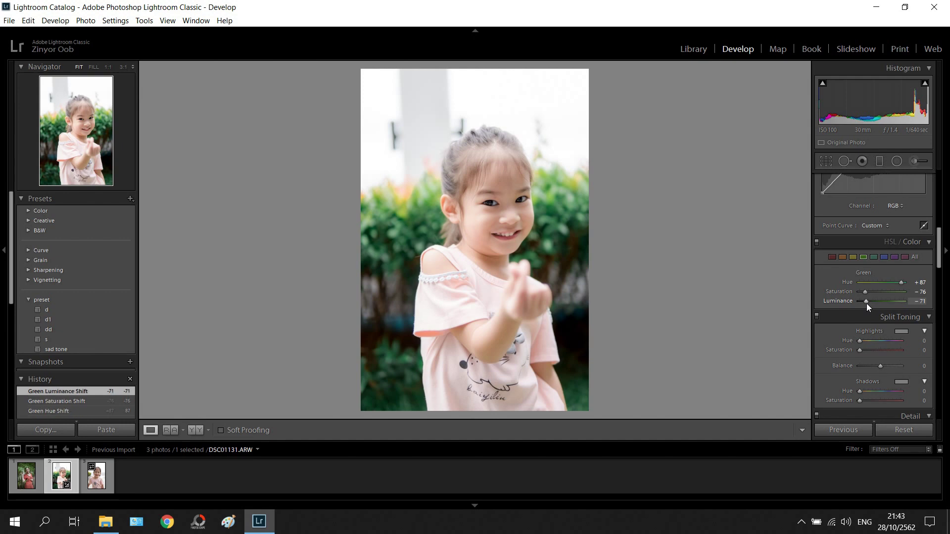
left_click(852, 258)
left_click_drag(883, 292, 867, 295)
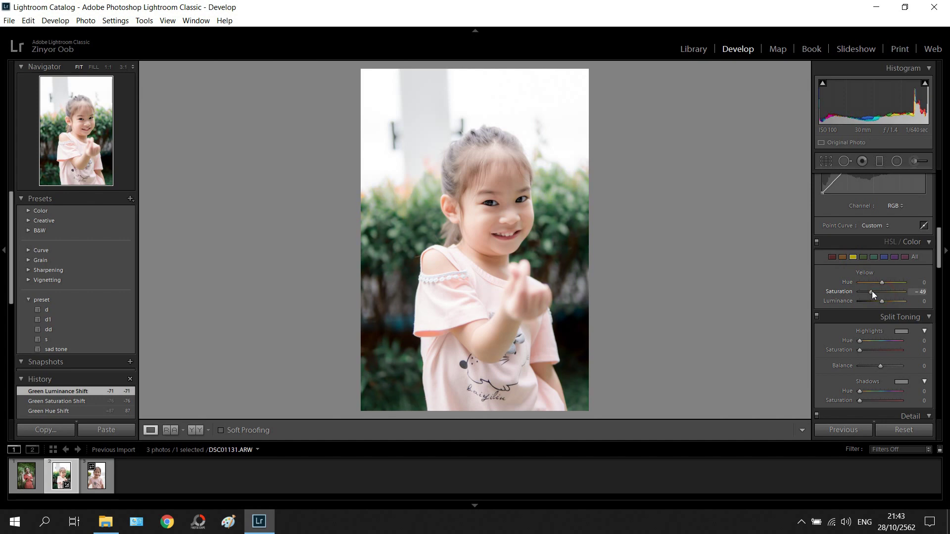
left_click_drag(875, 290, 884, 289)
left_click_drag(868, 292, 868, 292)
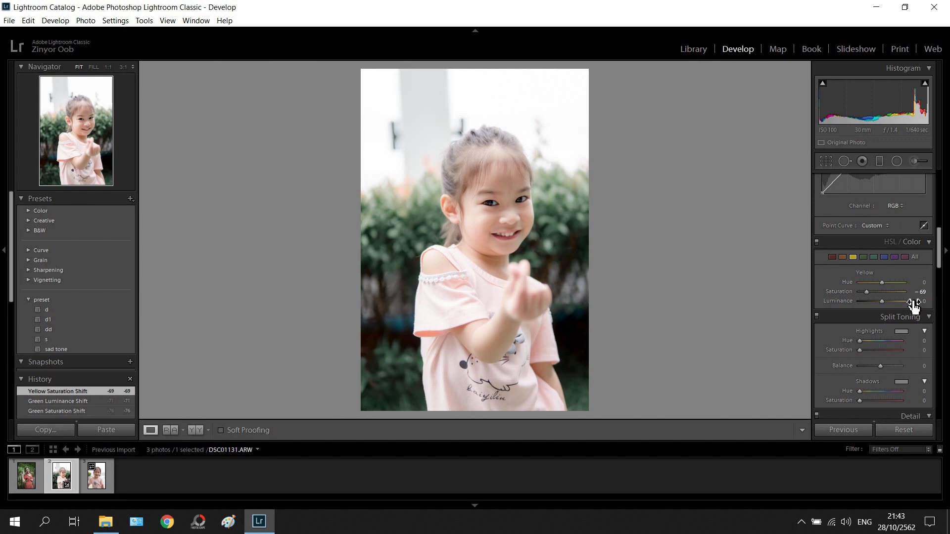
left_click(843, 257)
left_click_drag(882, 302, 887, 301)
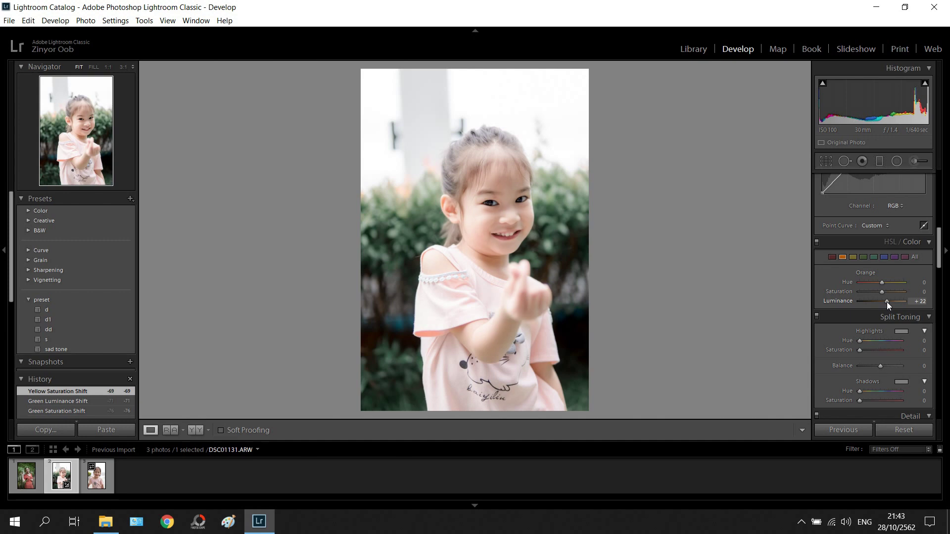
Step: Set orange luminance +20 and saturation +9, with yellow saturation readjusted to -67
left_click_drag(886, 302, 885, 302)
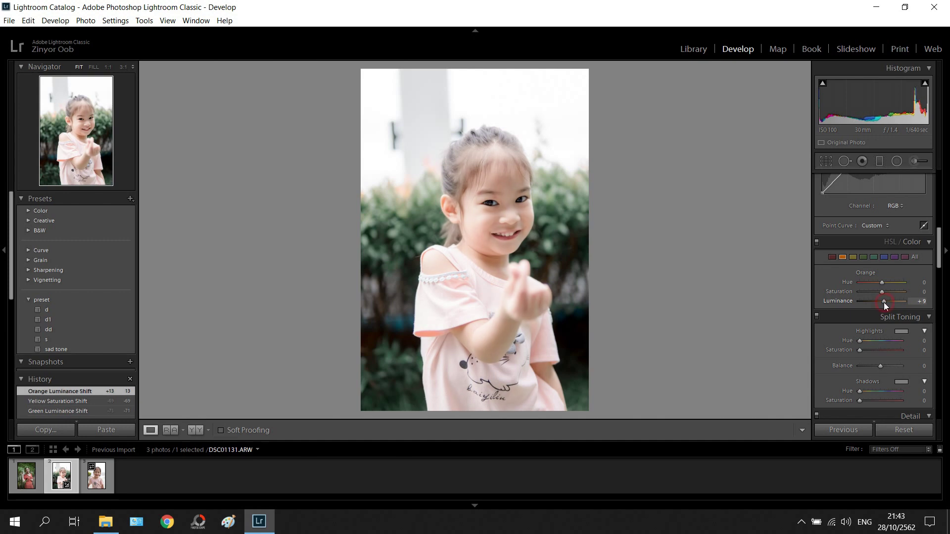
left_click_drag(883, 302, 883, 302)
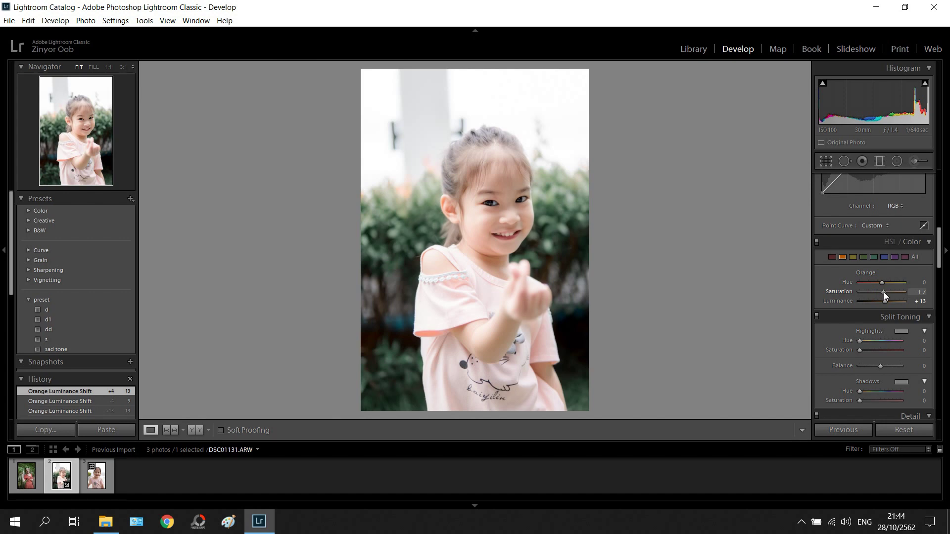
left_click_drag(883, 292, 884, 292)
left_click_drag(867, 292, 884, 291)
left_click_drag(868, 296, 866, 292)
left_click(843, 257)
left_click_drag(886, 301, 886, 301)
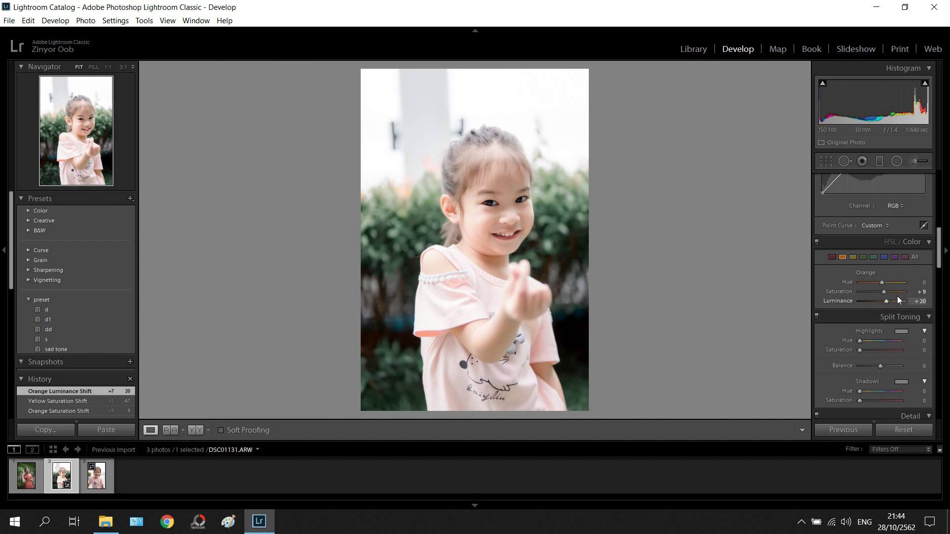
left_click(832, 257)
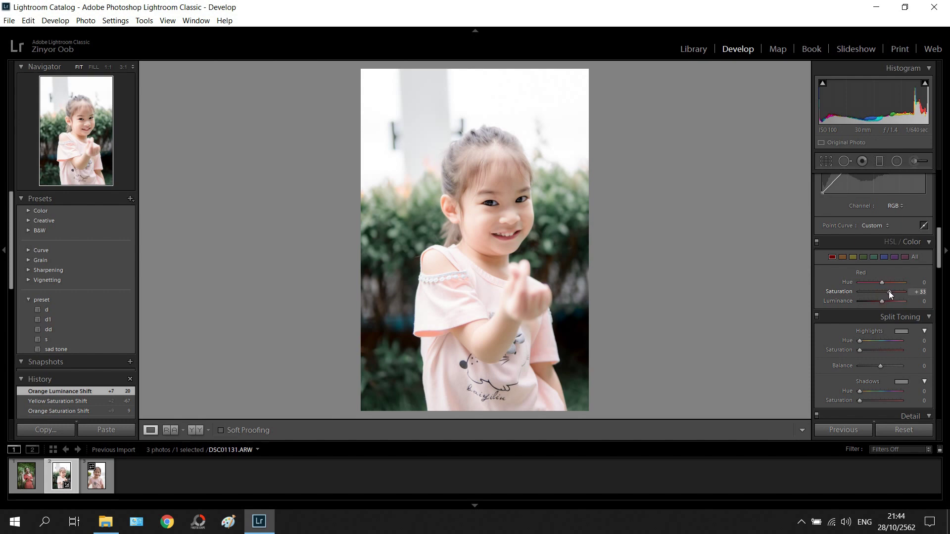
Step: Set red saturation to +40 and blue saturation to -100, checking lips and background at 1:1
left_click(516, 243)
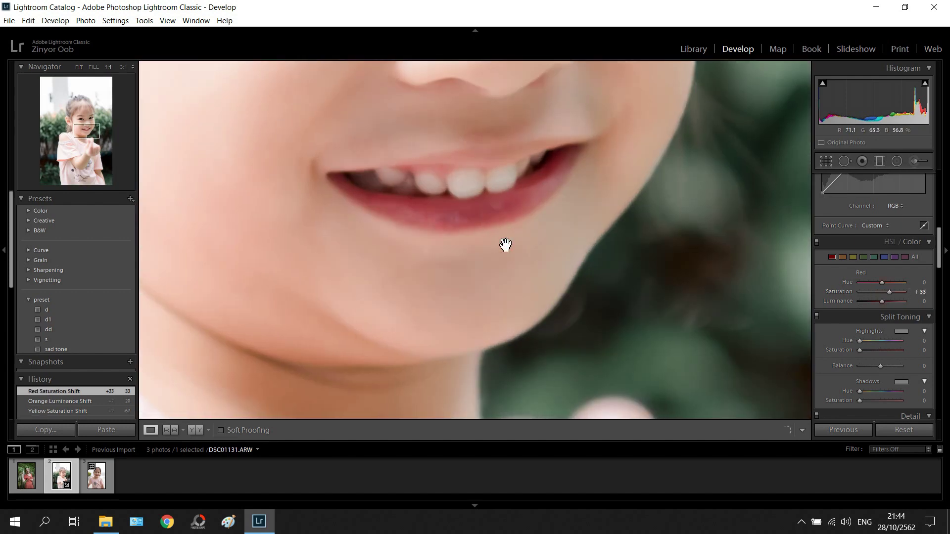
left_click(483, 223)
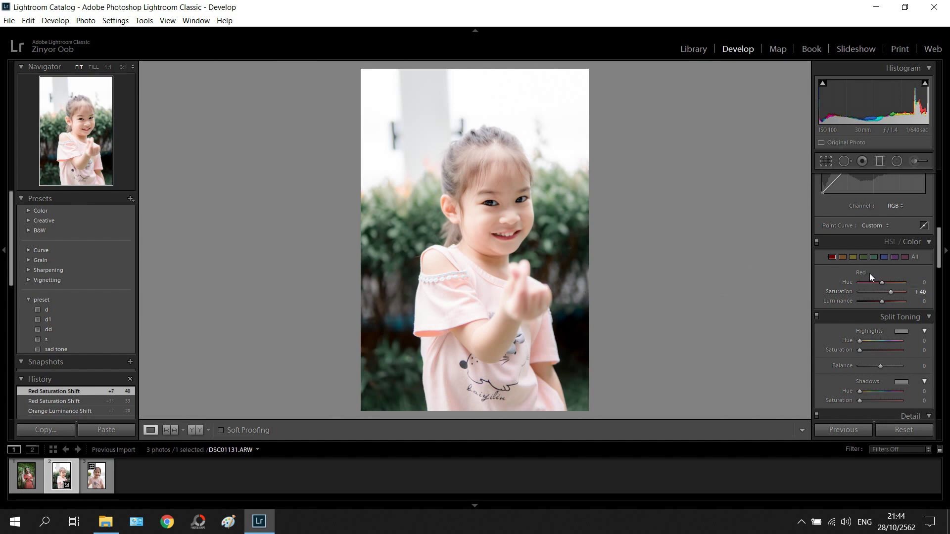
left_click(403, 329)
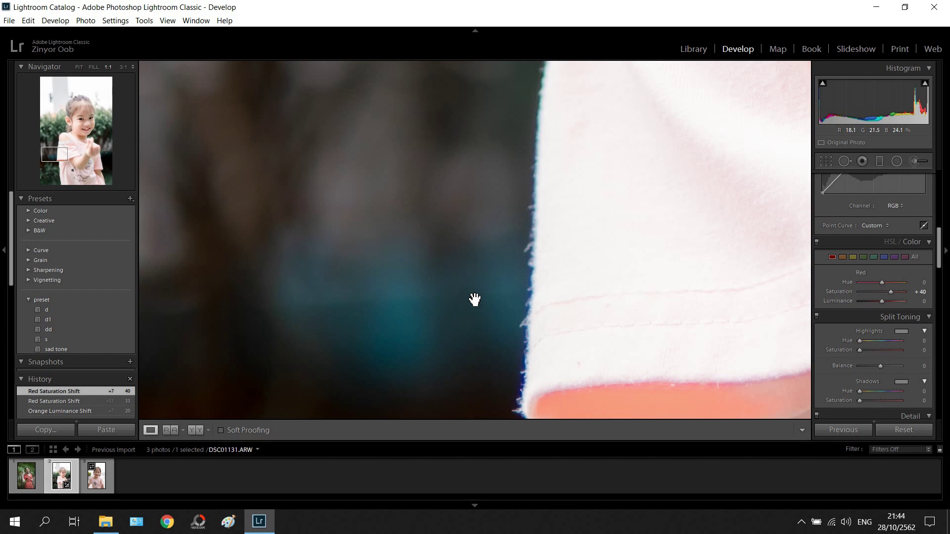
left_click(372, 315)
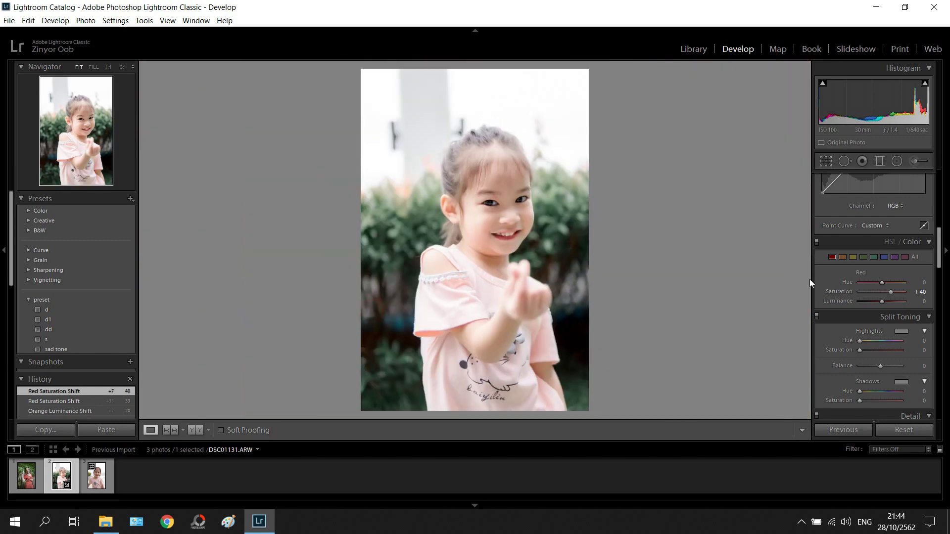
left_click(885, 258)
left_click_drag(883, 293, 800, 294)
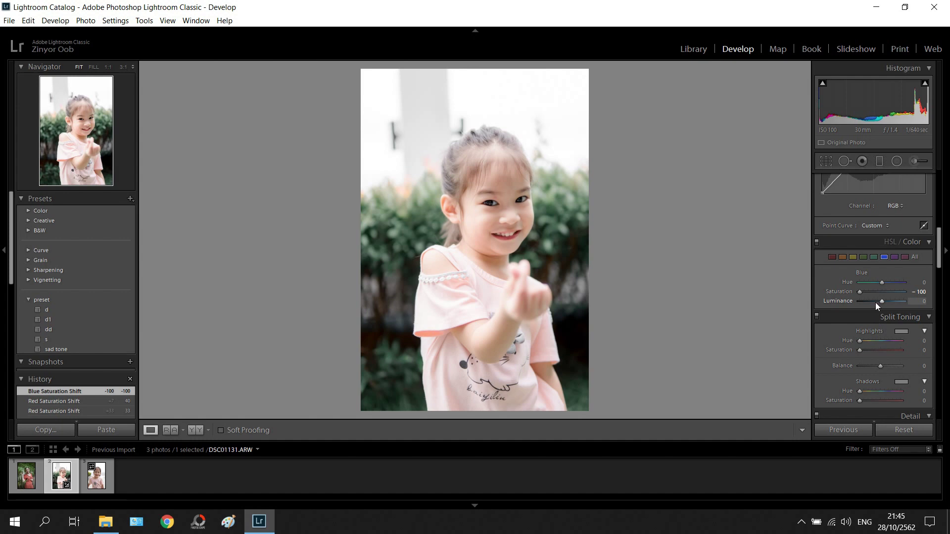
left_click(402, 330)
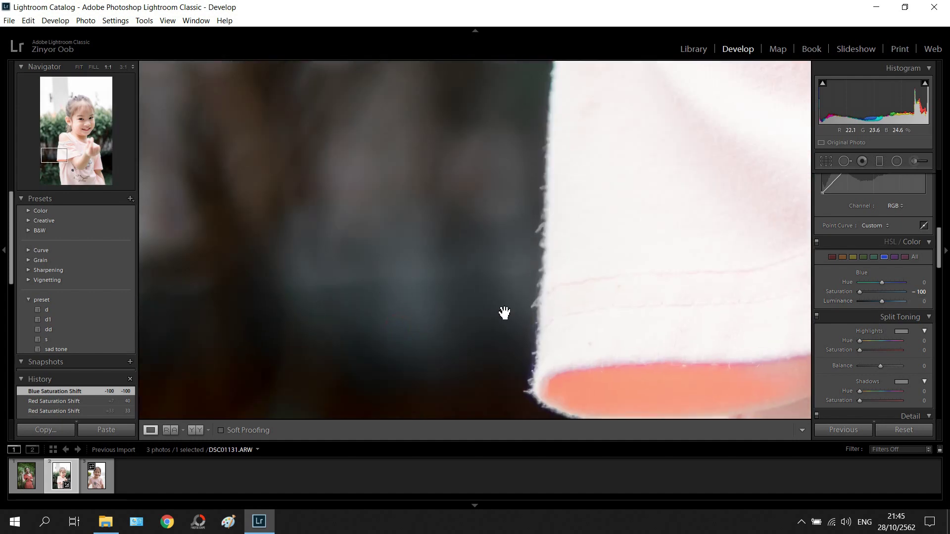
left_click(387, 299)
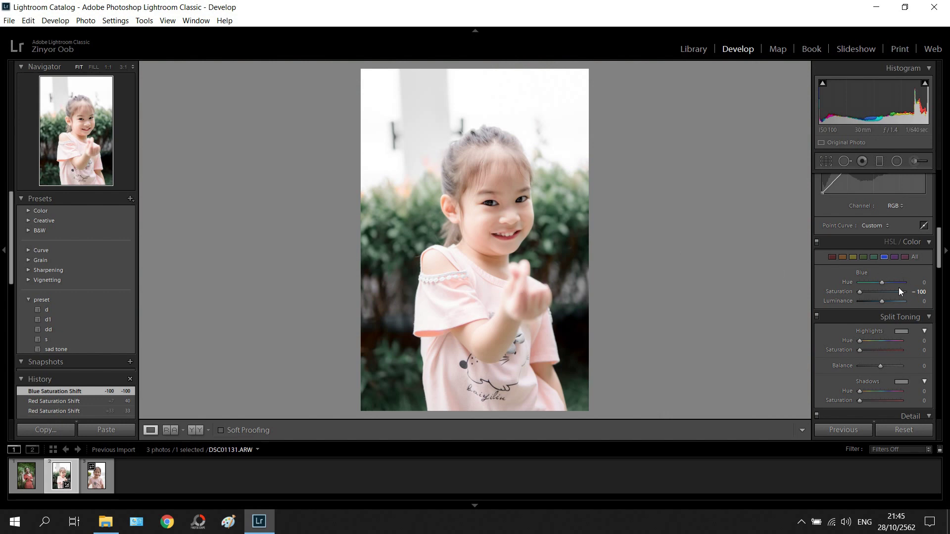
scroll(900, 287, "up", 3)
scroll(899, 287, "down", 1)
scroll(899, 287, "down", 1)
scroll(899, 287, "down", 1)
scroll(901, 286, "down", 2)
scroll(900, 286, "down", 1)
scroll(900, 286, "down", 2)
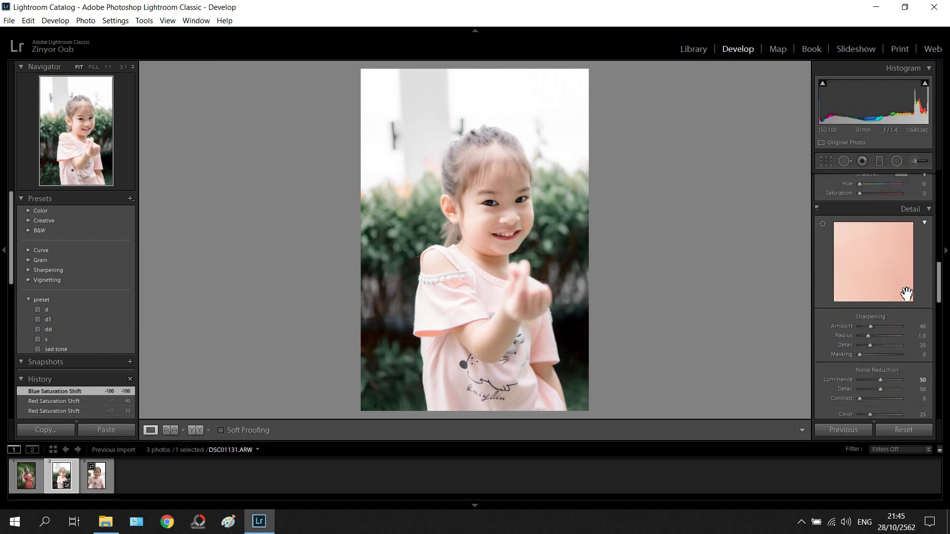
scroll(905, 292, "up", 1)
scroll(905, 291, "up", 1)
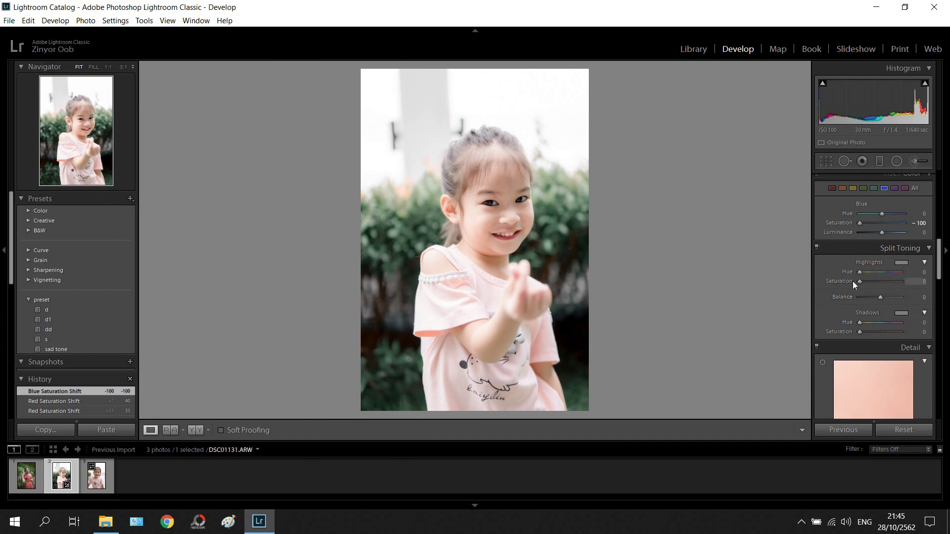
scroll(894, 283, "down", 1)
scroll(894, 283, "down", 1)
scroll(894, 283, "down", 2)
scroll(893, 283, "up", 3)
scroll(893, 283, "up", 3)
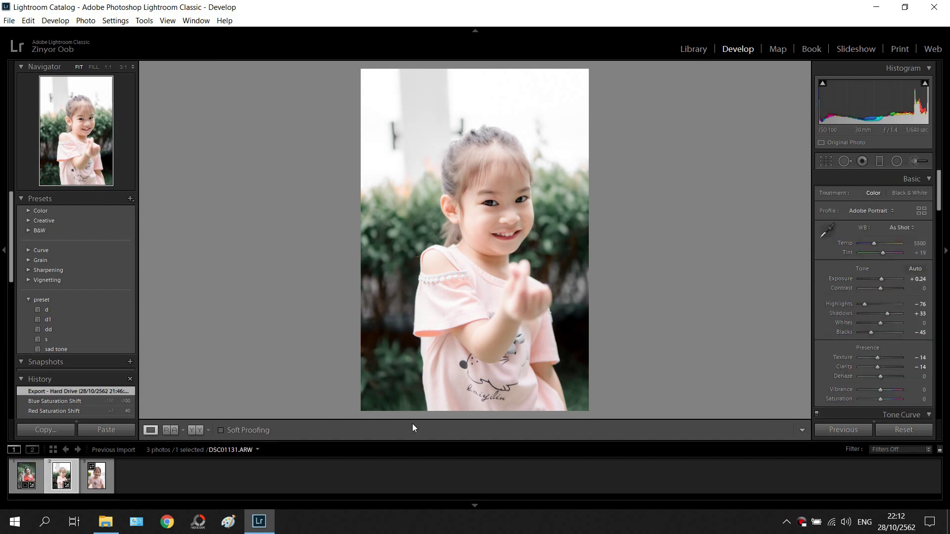
left_click(194, 430)
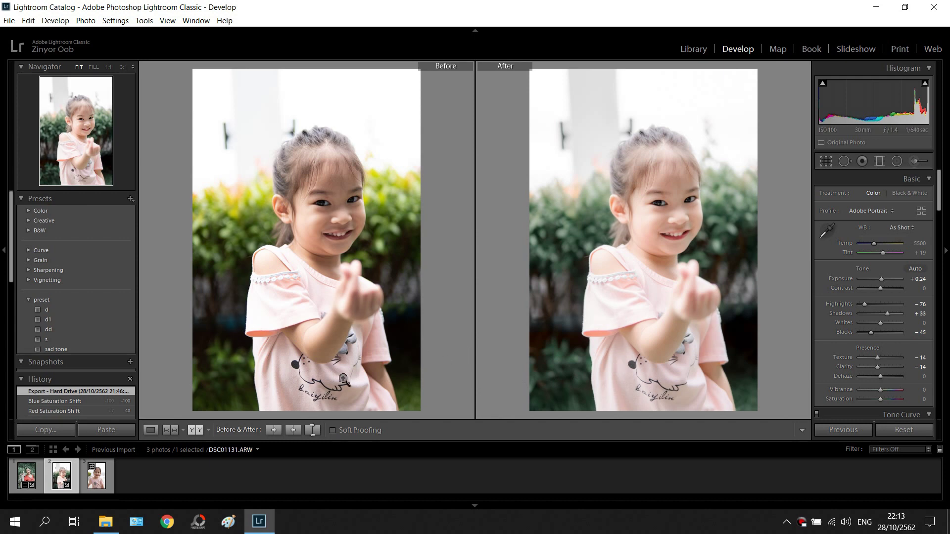
left_click(151, 431)
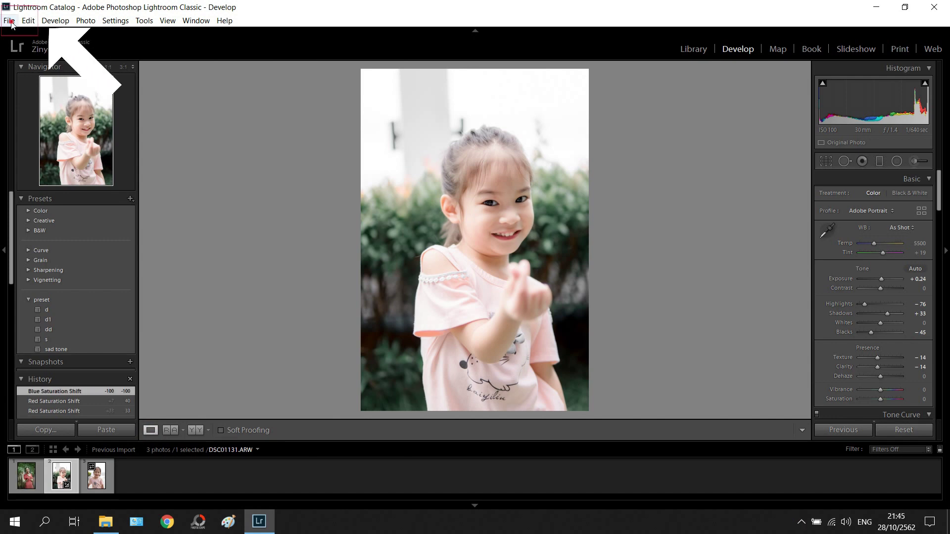
Step: Export the photo to the hard drive with Export To set to 'Choose folder later (useful for presets)'
left_click(10, 20)
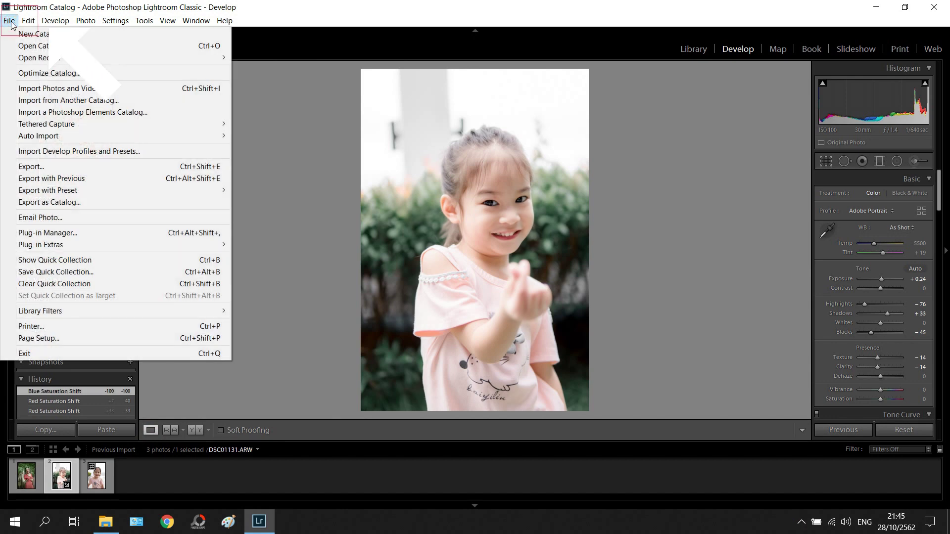
left_click(70, 166)
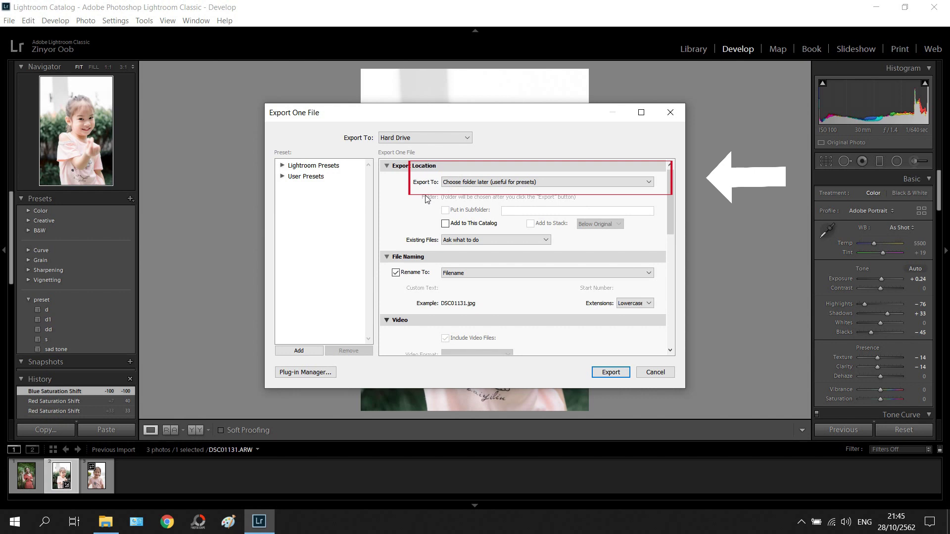
left_click(550, 183)
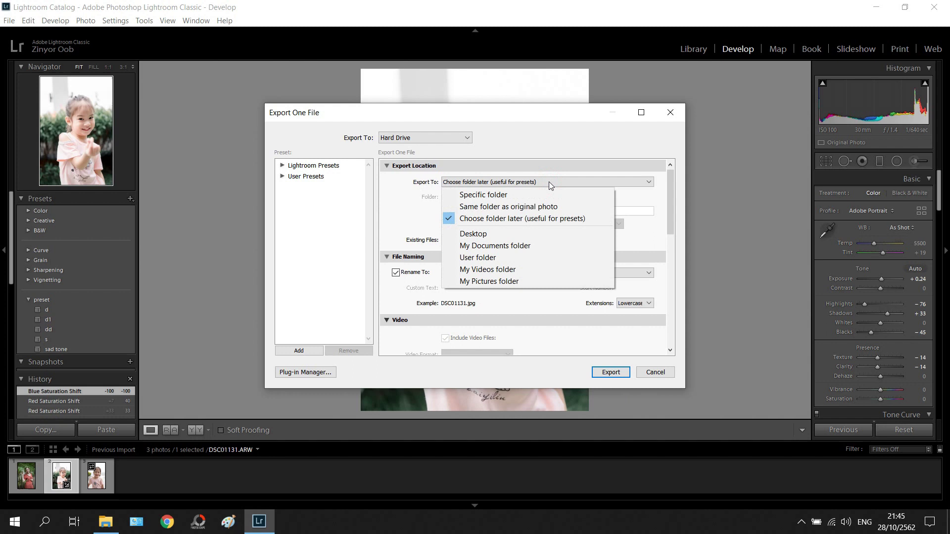
left_click(502, 221)
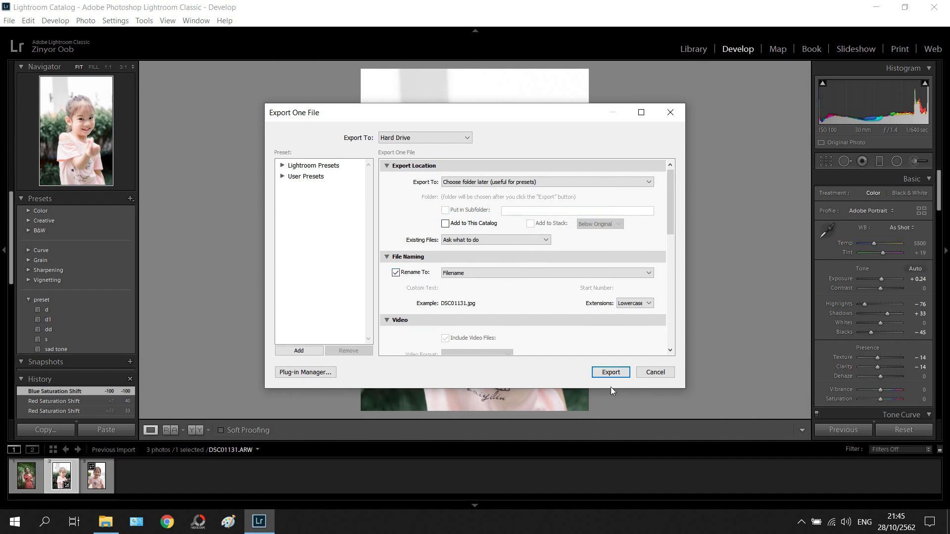
left_click(610, 371)
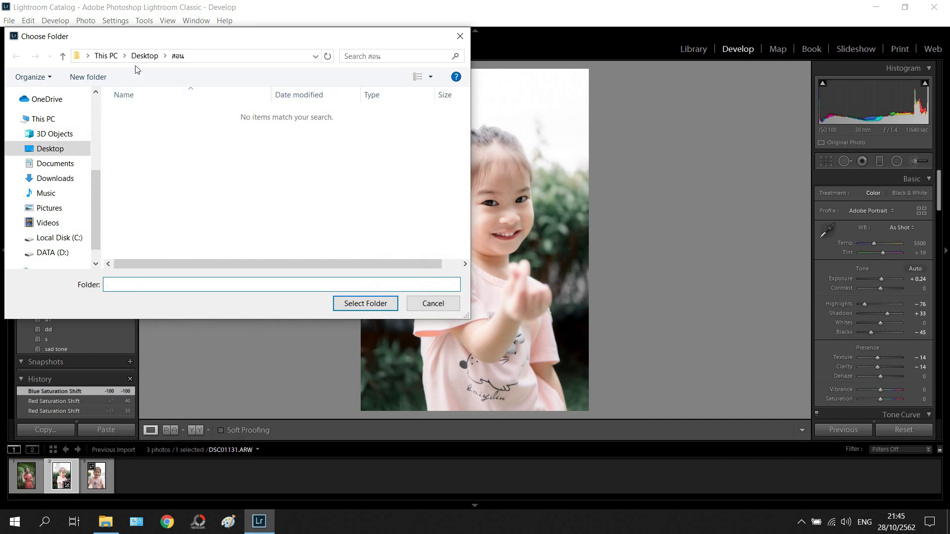
Step: Pick the Desktop's แต่ง folder as the export destination and complete the export
left_click(143, 56)
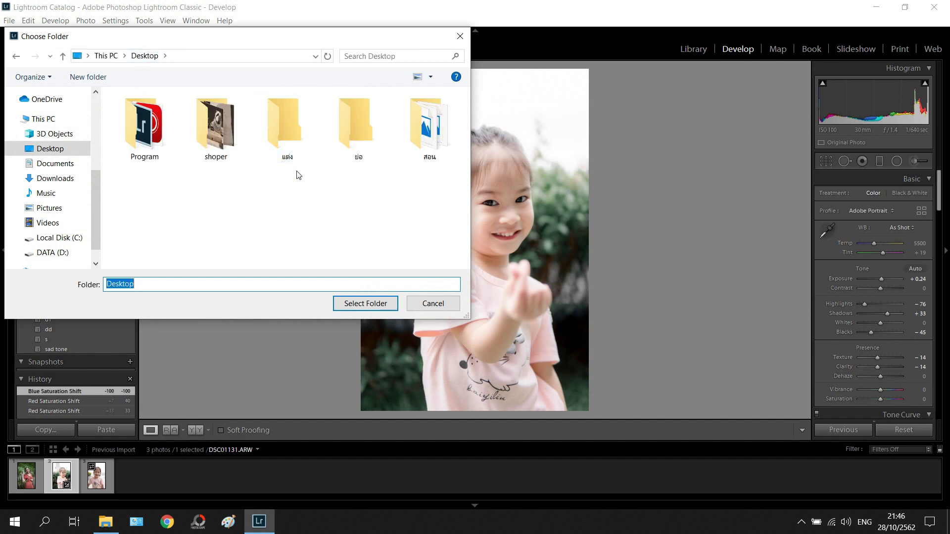
double_click(288, 122)
left_click(373, 302)
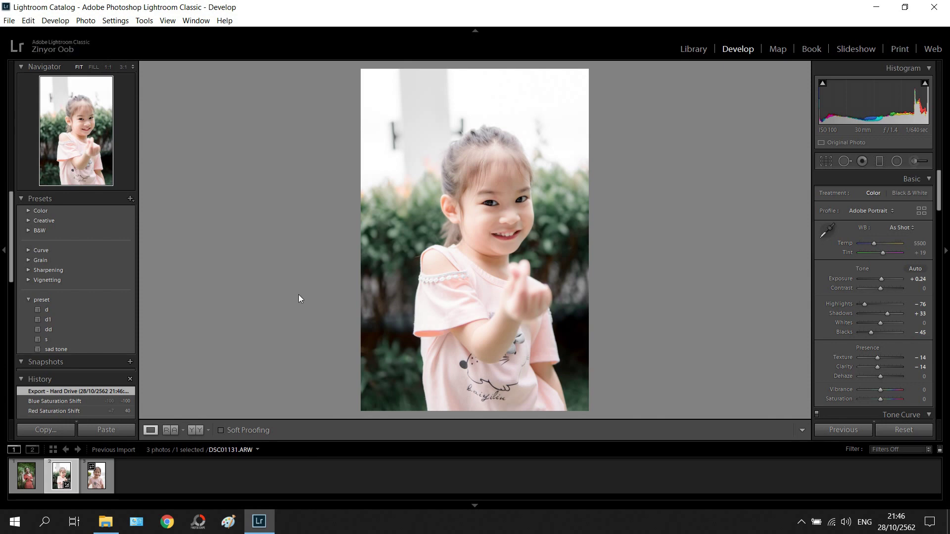
left_click(106, 521)
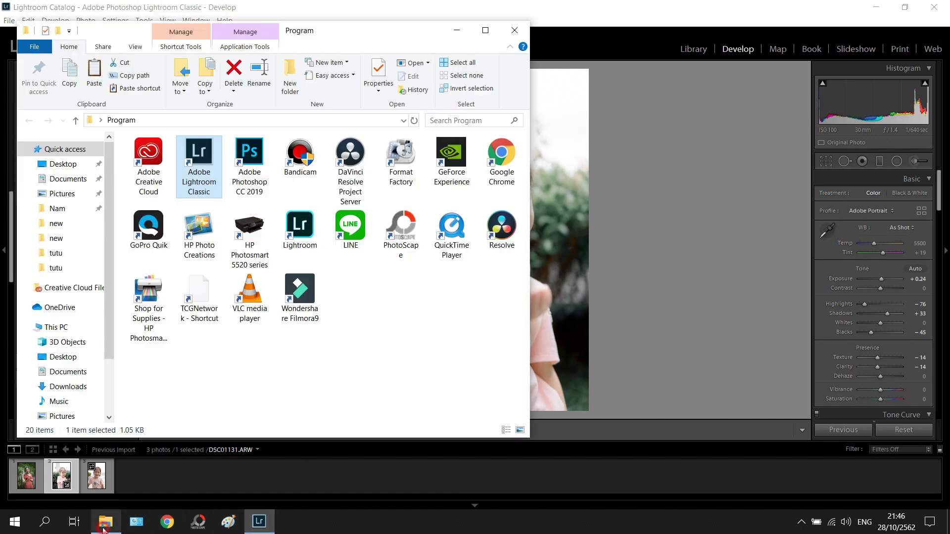
Step: Launch Adobe Photoshop CC 2019 from its Program-folder shortcut and minimize File Explorer
double_click(247, 169)
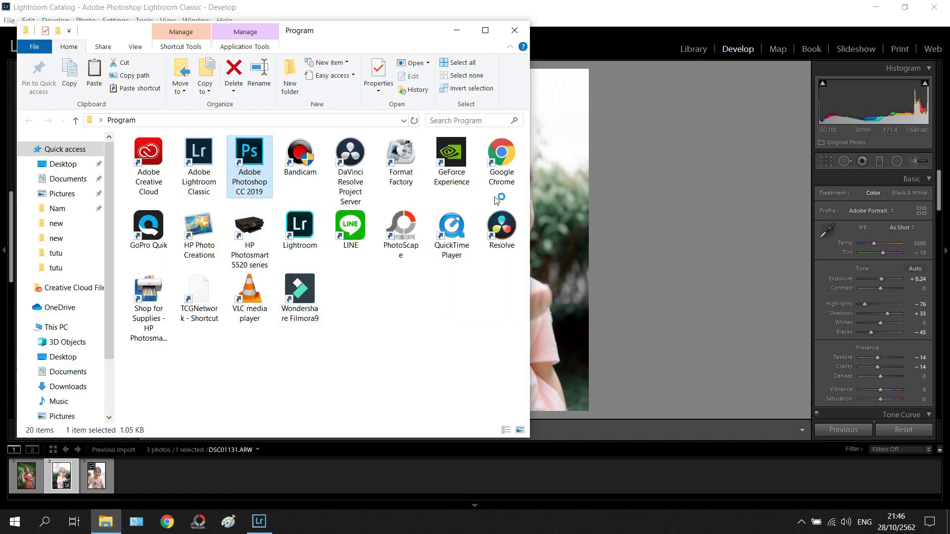
left_click(457, 31)
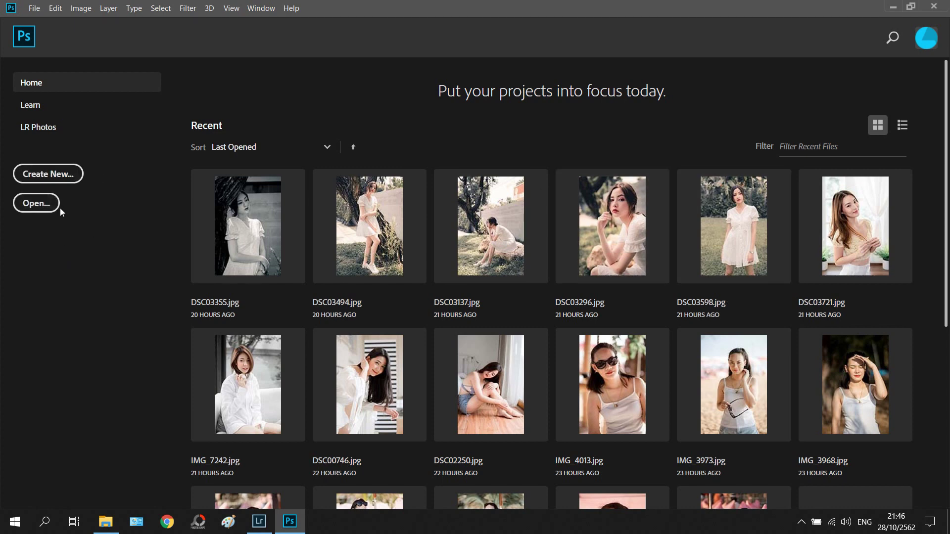
Step: Open DSC01131 from the Desktop's แต่ง folder in Photoshop
left_click(41, 204)
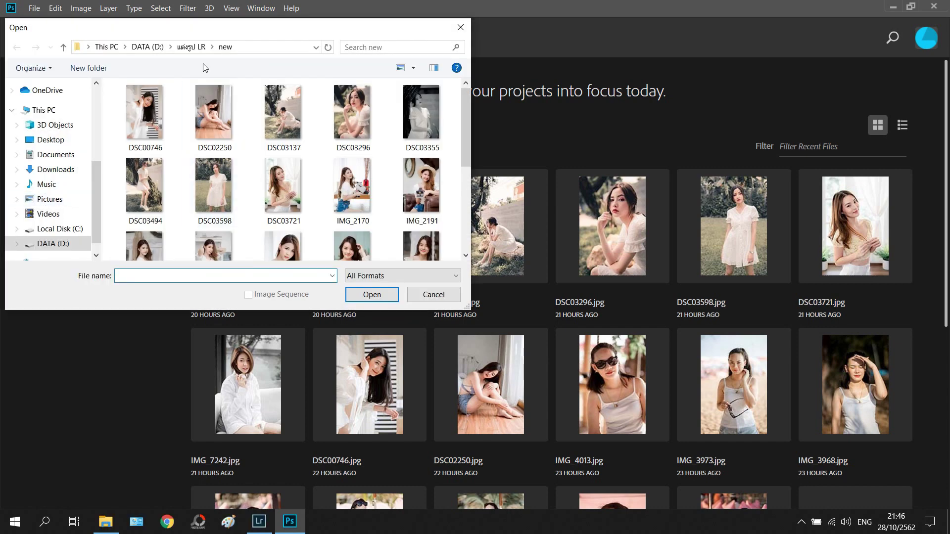
scroll(67, 188, "up", 4)
left_click(54, 111)
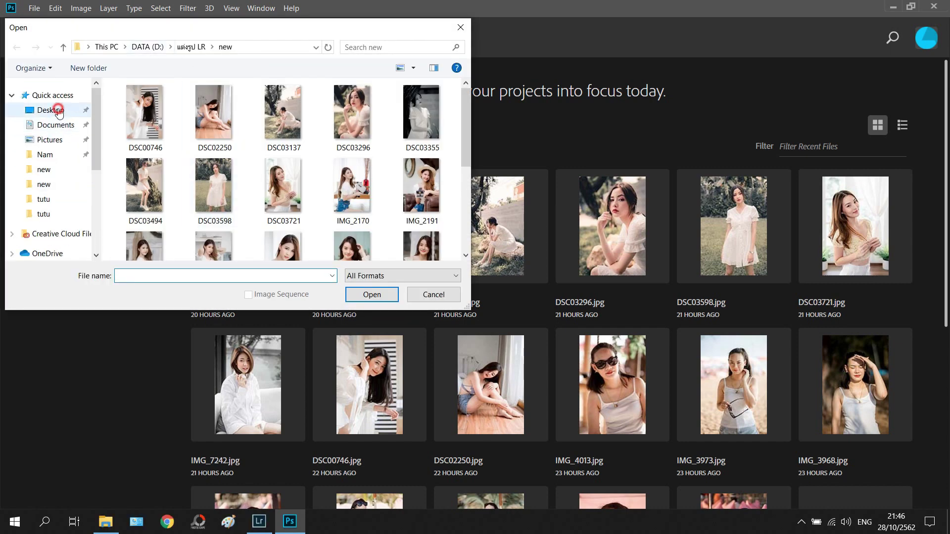
double_click(287, 116)
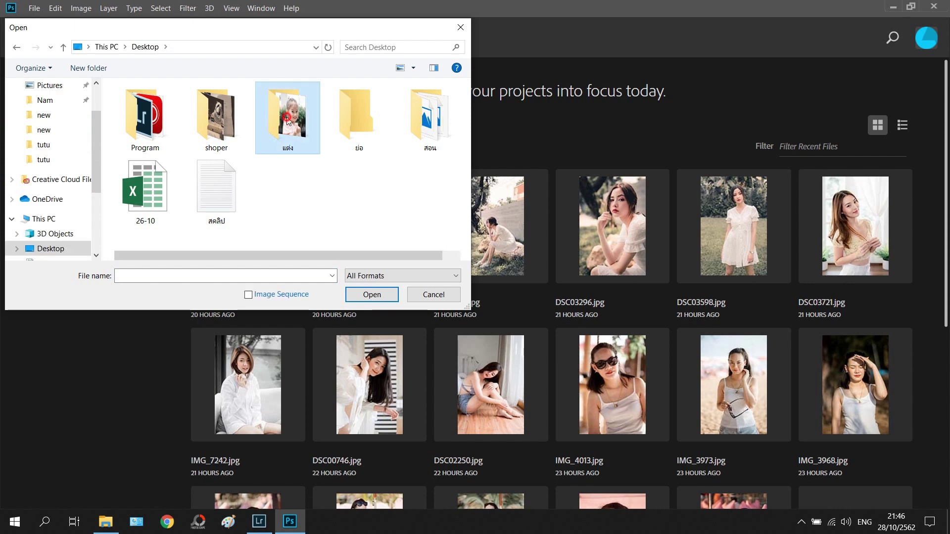
left_click(154, 121)
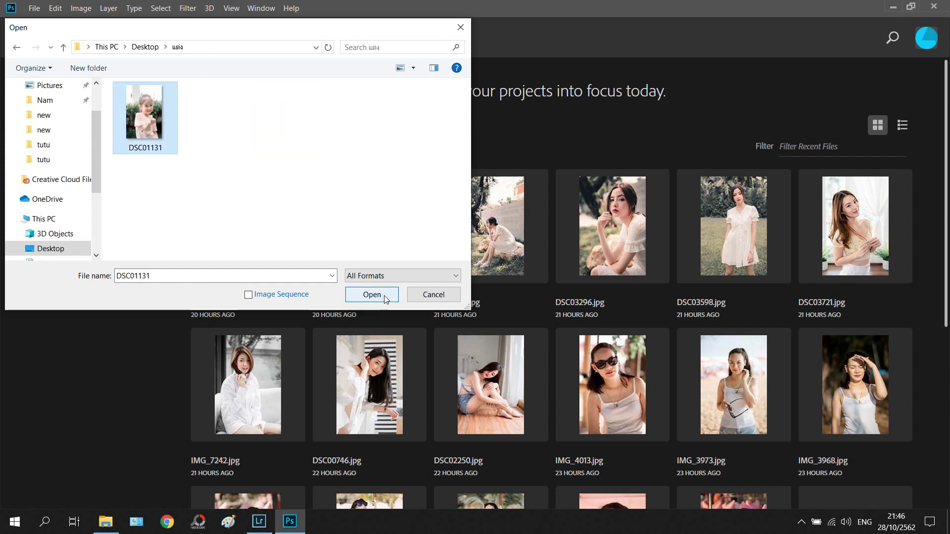
left_click(379, 295)
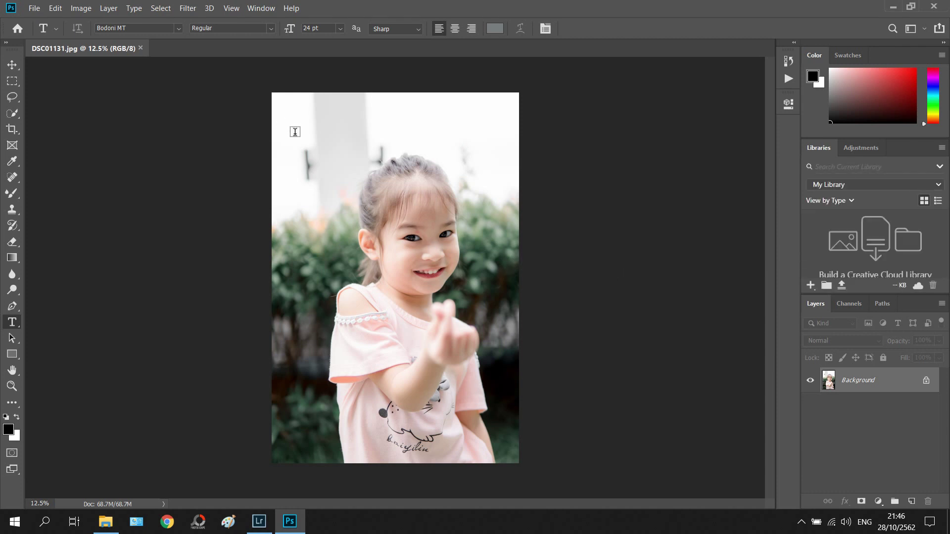
Step: Run Filter > Liquify on DSC01131 so Face #1 is detected
left_click(187, 9)
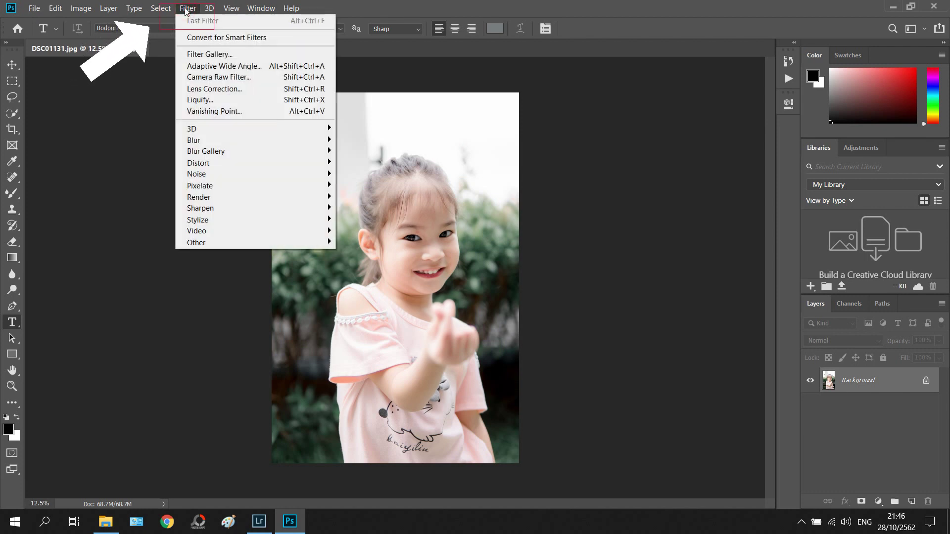
left_click(212, 100)
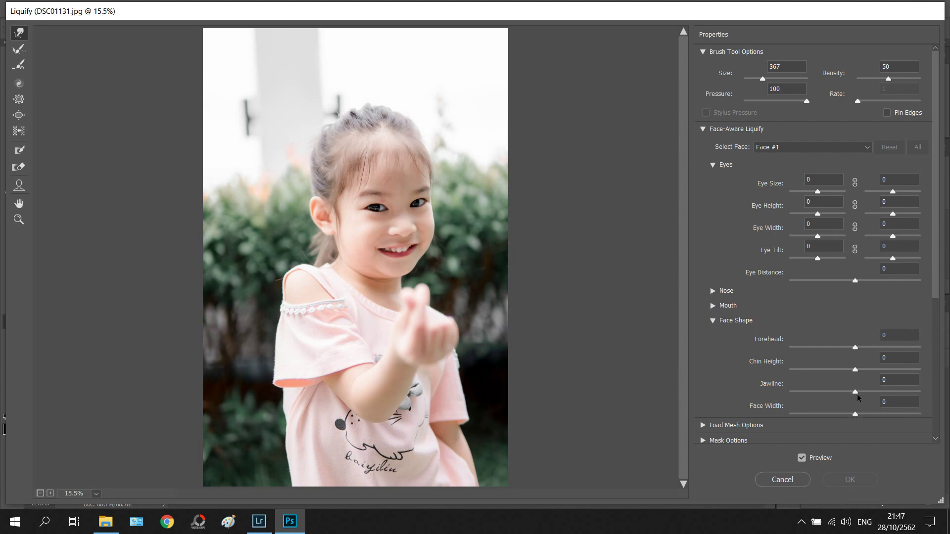
Step: Slim the jaw by setting the Face Shape Jawline slider to -81
left_click_drag(855, 393, 797, 391)
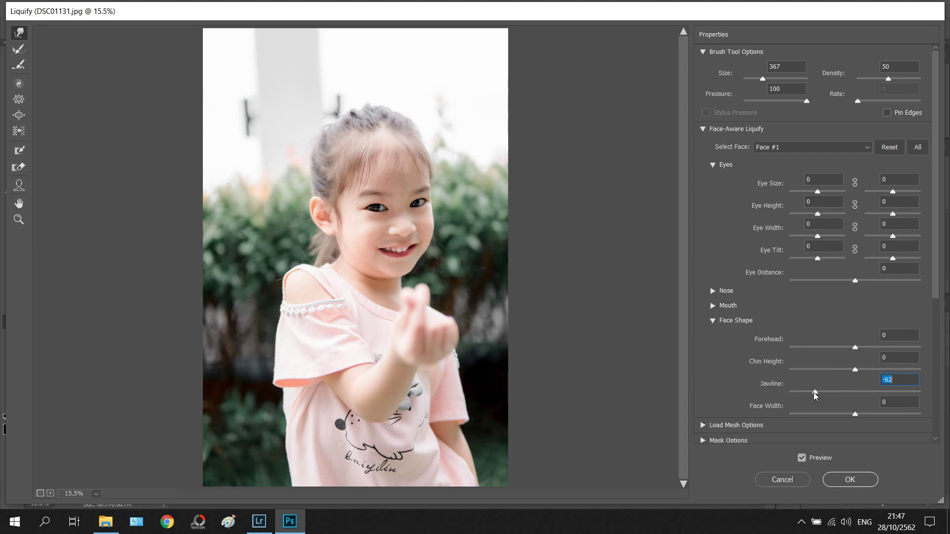
mouse_move(797, 391)
left_mouse_down()
mouse_move(912, 392)
mouse_move(804, 395)
left_mouse_up()
left_click_drag(856, 414, 853, 415)
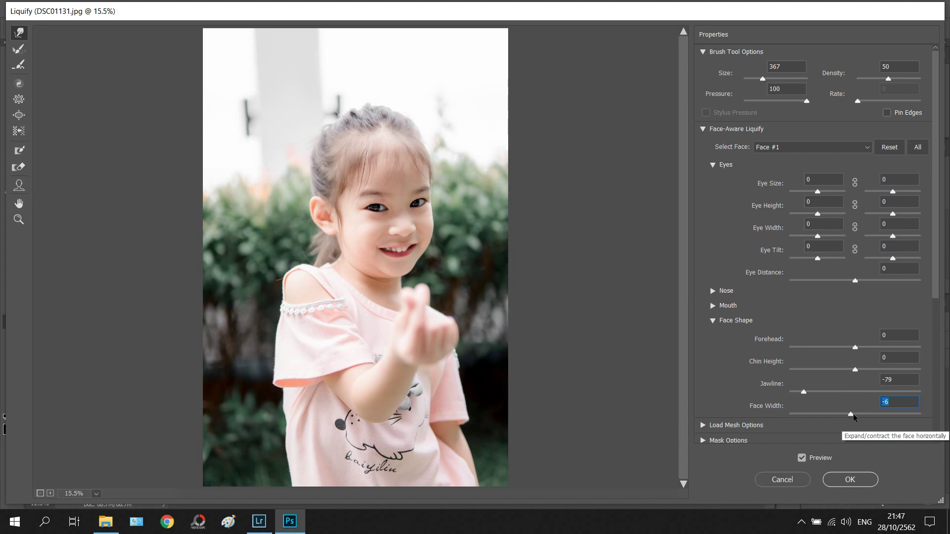
mouse_move(800, 391)
left_mouse_down()
mouse_move(848, 397)
mouse_move(806, 395)
mouse_move(839, 394)
mouse_move(827, 393)
left_mouse_up()
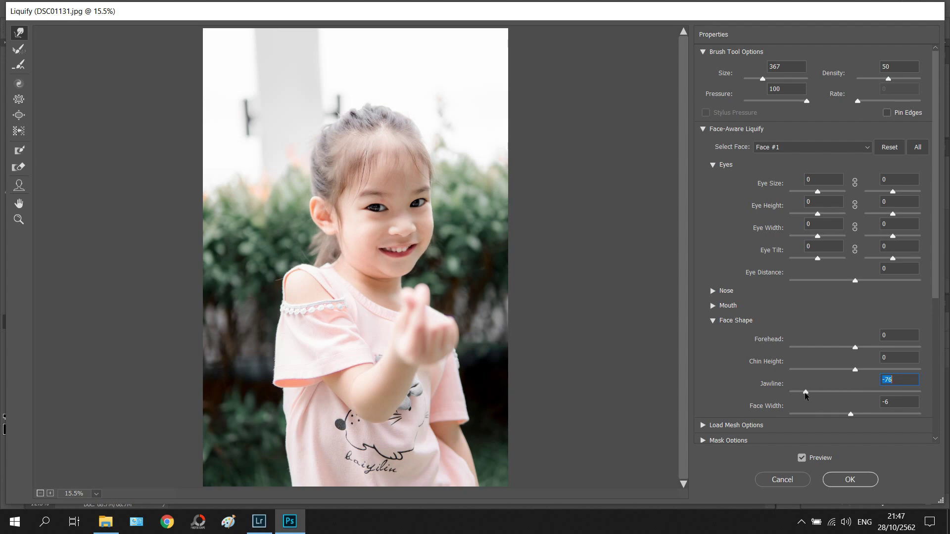
Step: Try the Face Width, Chin Height and Forehead sliders, leaving each at 0
mouse_move(853, 414)
left_mouse_down()
mouse_move(836, 414)
mouse_move(856, 413)
left_mouse_up()
left_click(842, 414)
left_click(856, 370)
mouse_move(855, 370)
left_mouse_down()
mouse_move(871, 370)
mouse_move(860, 372)
left_mouse_up()
left_click_drag(791, 375, 843, 379)
left_click(855, 349)
mouse_move(883, 351)
left_mouse_down()
mouse_move(751, 339)
mouse_move(836, 353)
left_mouse_up()
Step: Push the left jaw edge inward with a resized Forward Warp brush
left_click(19, 33)
key("bracketright")
key("bracketright")
key("bracketright")
key("bracketleft")
key("bracketleft")
key("bracketleft")
key("bracketleft")
key("bracketleft")
key("bracketright")
key("bracketright")
key("bracketright")
key("bracketright")
key("bracketright")
key("bracketright")
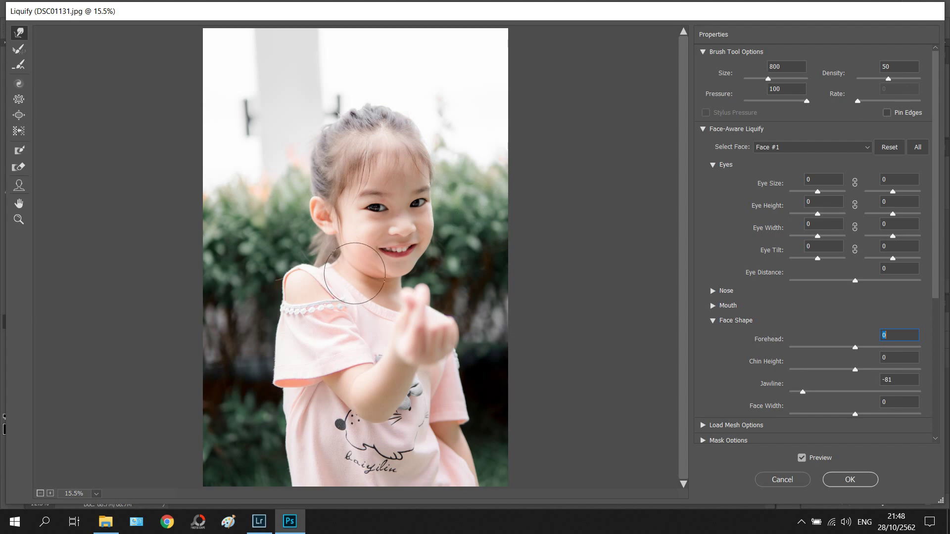
left_click(354, 272)
left_click_drag(344, 253, 347, 258)
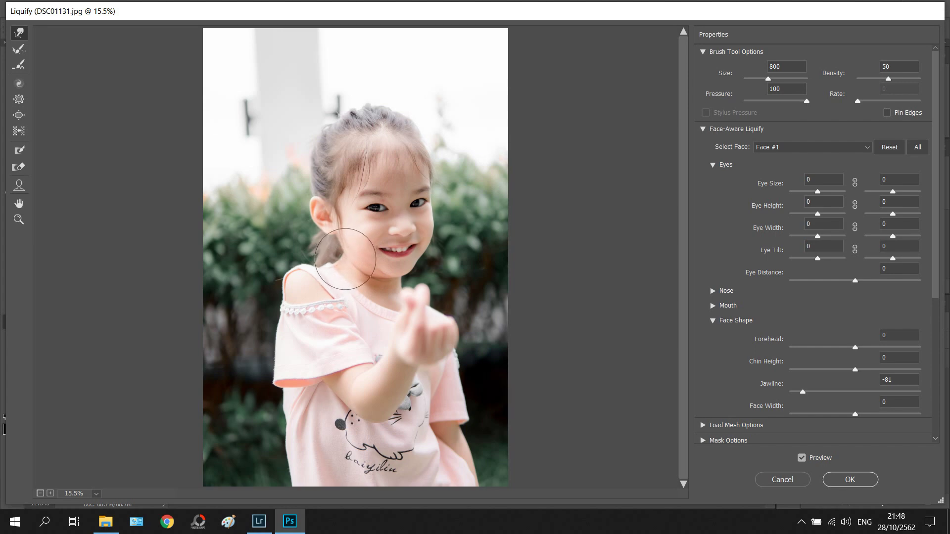
left_click_drag(343, 286, 366, 275)
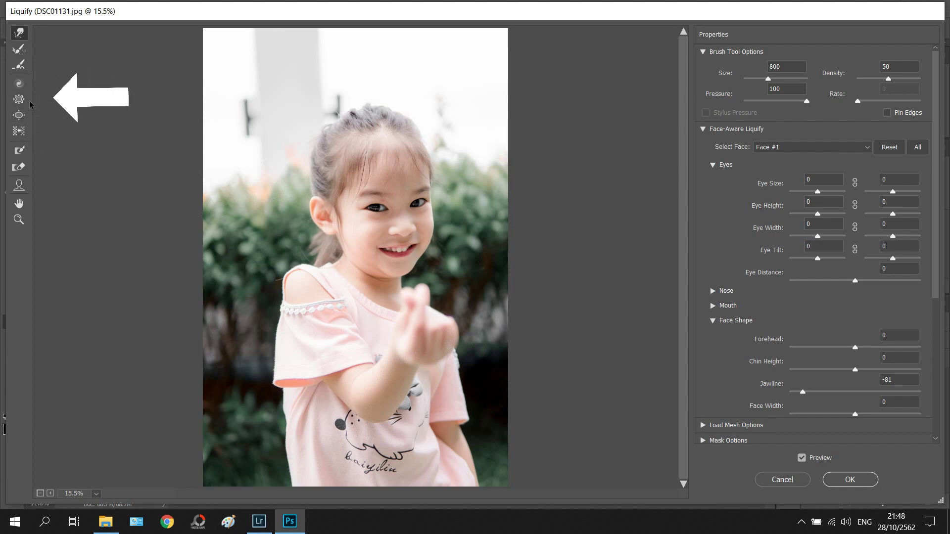
Step: Shrink the outstretched hand with the Pucker brush enlarged to size 1400
left_click(19, 99)
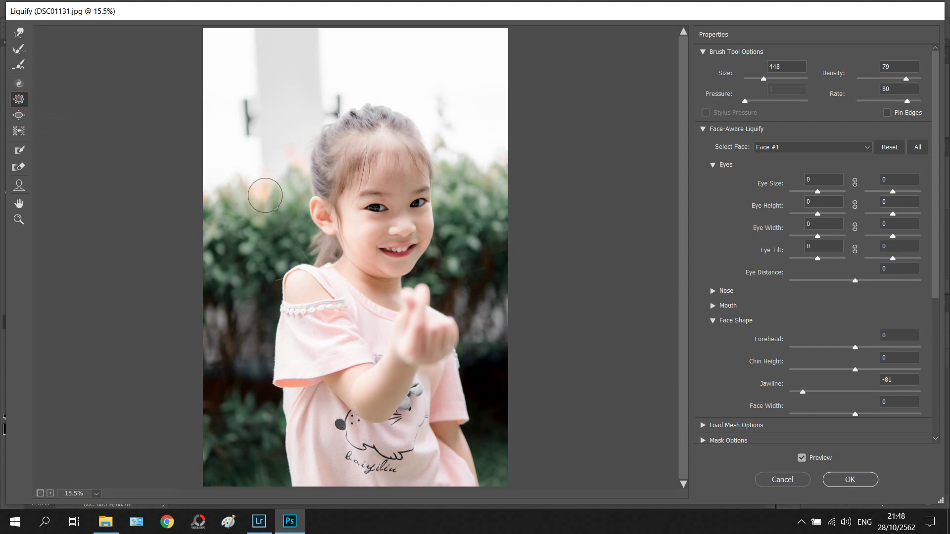
key("bracketright")
key("bracketright")
key("bracketright")
key("bracketright")
key("bracketright")
key("bracketright")
key("bracketright")
key("bracketright")
key("bracketright")
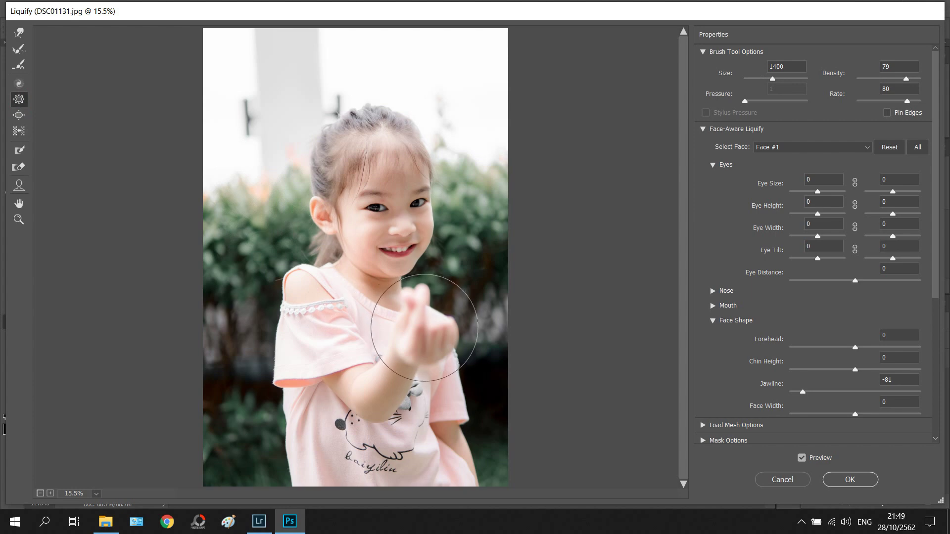
left_click(424, 328)
left_click_drag(424, 328, 424, 328)
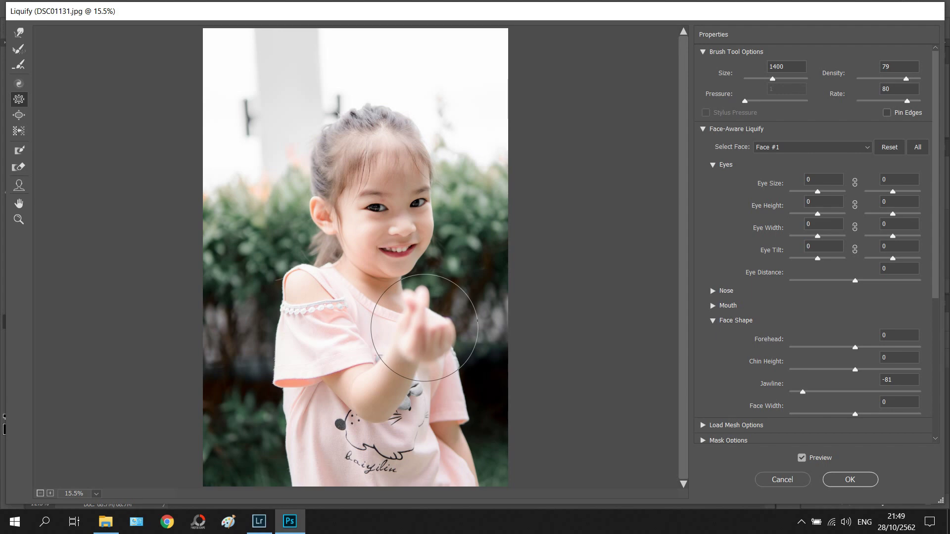
left_click_drag(424, 327, 424, 327)
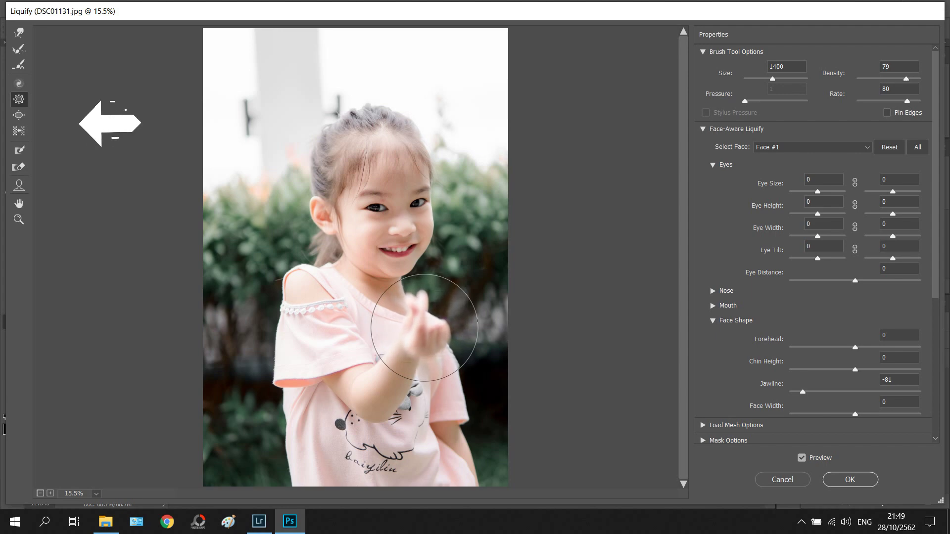
left_click(23, 117)
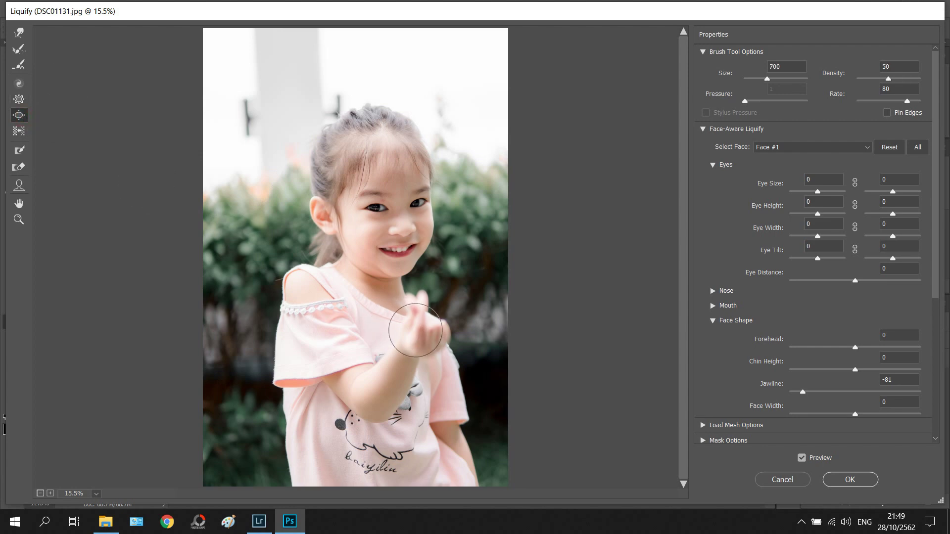
Step: Swell the hand slightly with a size-1400 Bloat brush, then discard and close Liquify
key("bracketright")
key("bracketright")
key("bracketright")
key("bracketright")
key("bracketright")
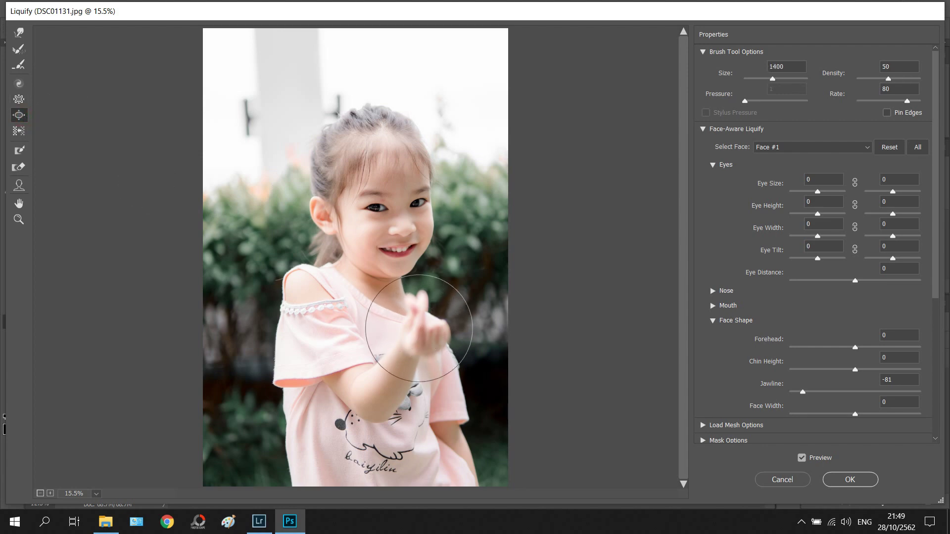
left_click(419, 328)
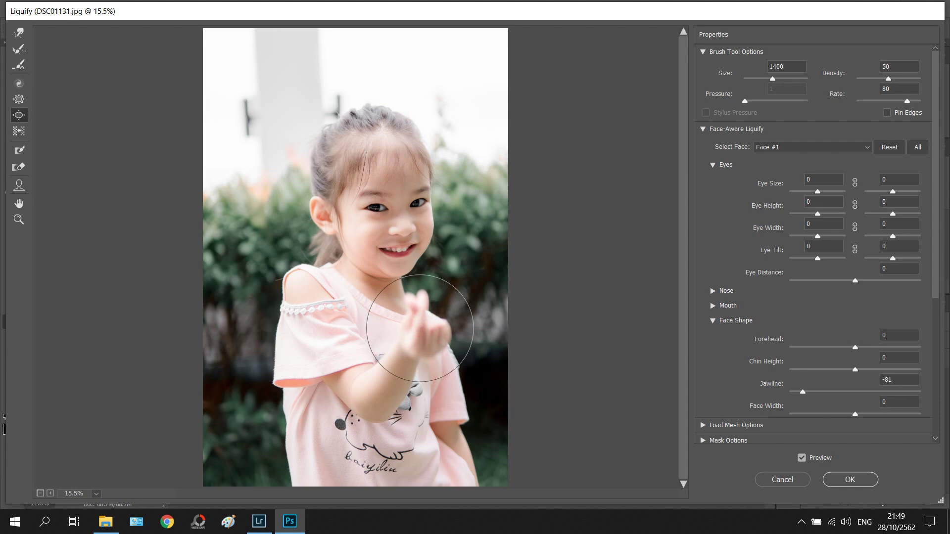
left_click_drag(420, 328, 423, 325)
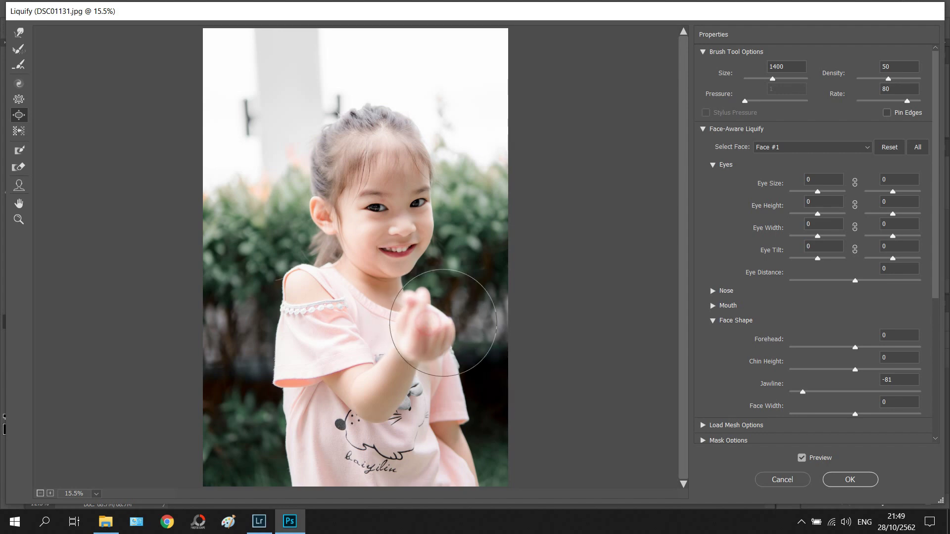
left_click(792, 481)
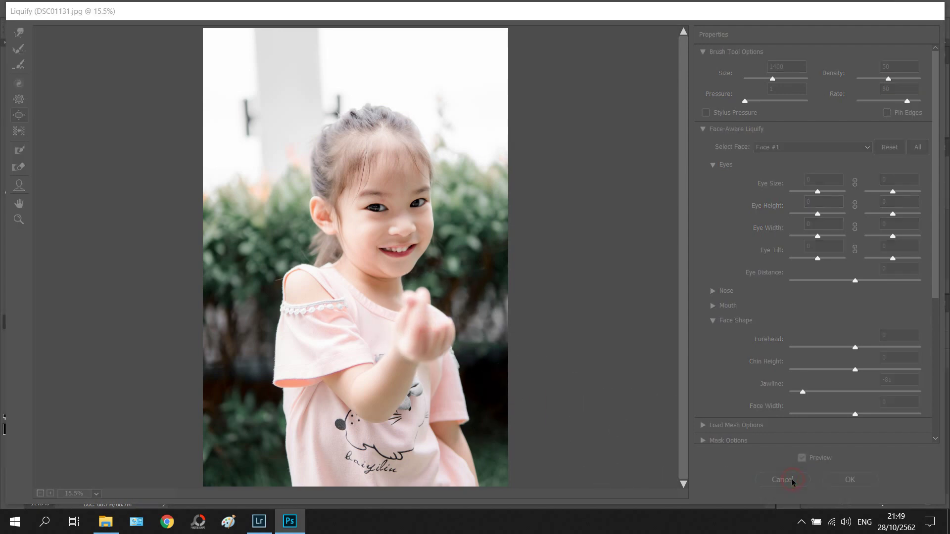
Step: Reopen Liquify, set Jawline to -47 and apply it to the photo
left_click(193, 9)
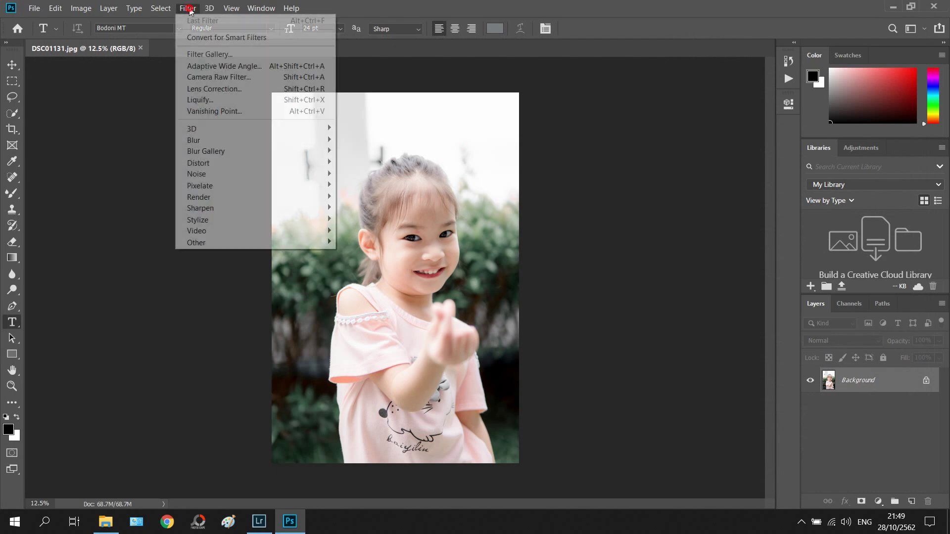
left_click(197, 100)
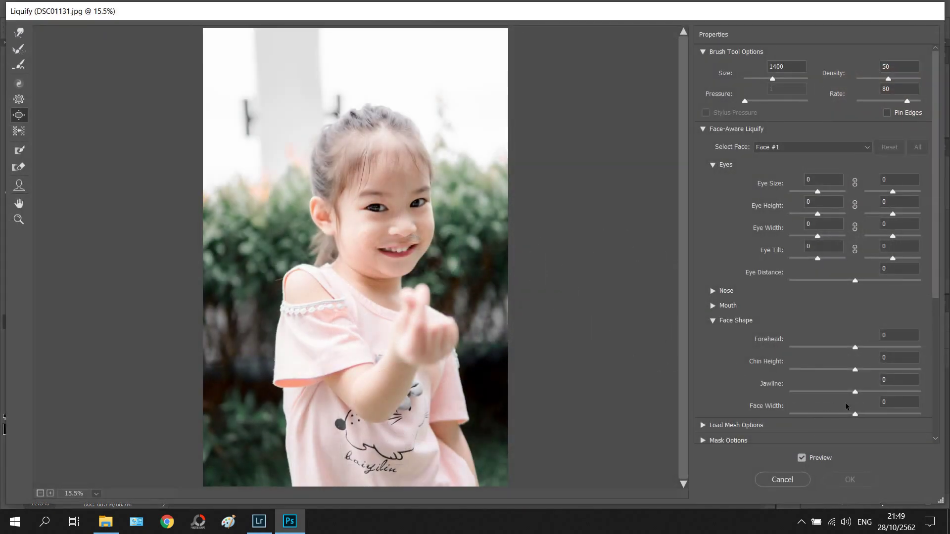
left_click_drag(855, 391, 824, 390)
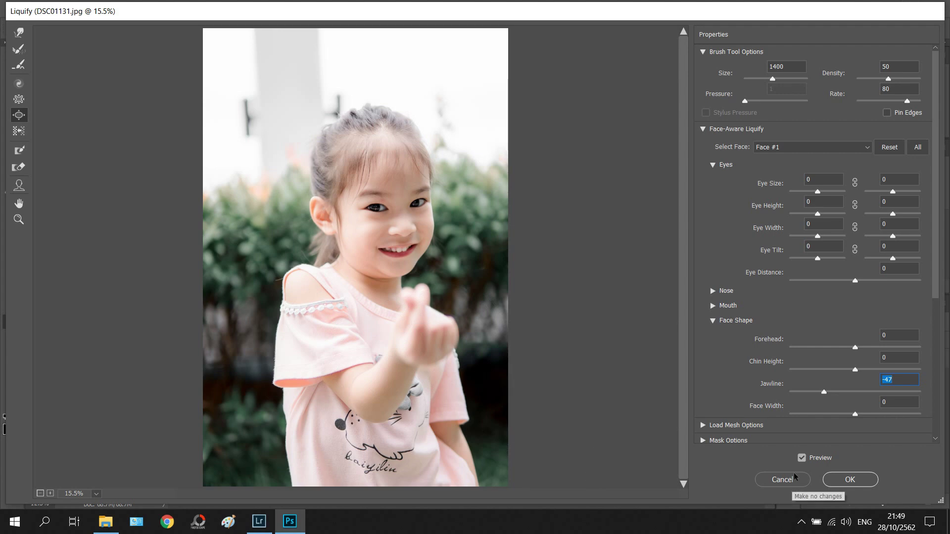
left_click(850, 480)
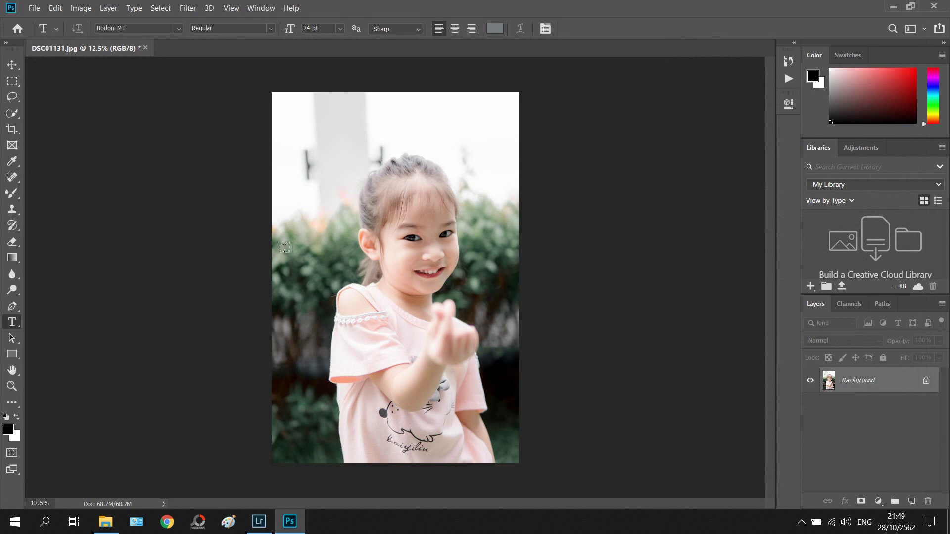
key("ctrl+plus")
Step: Zoom in close on the face and select the Spot Healing Brush tool
key("ctrl+plus")
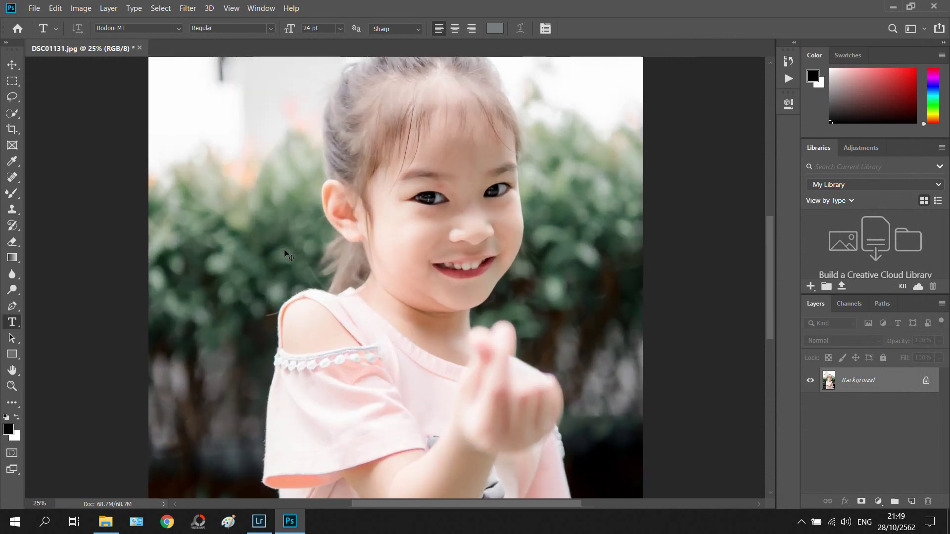
key("ctrl+plus")
key("ctrl+plus")
scroll(477, 308, "up", 1)
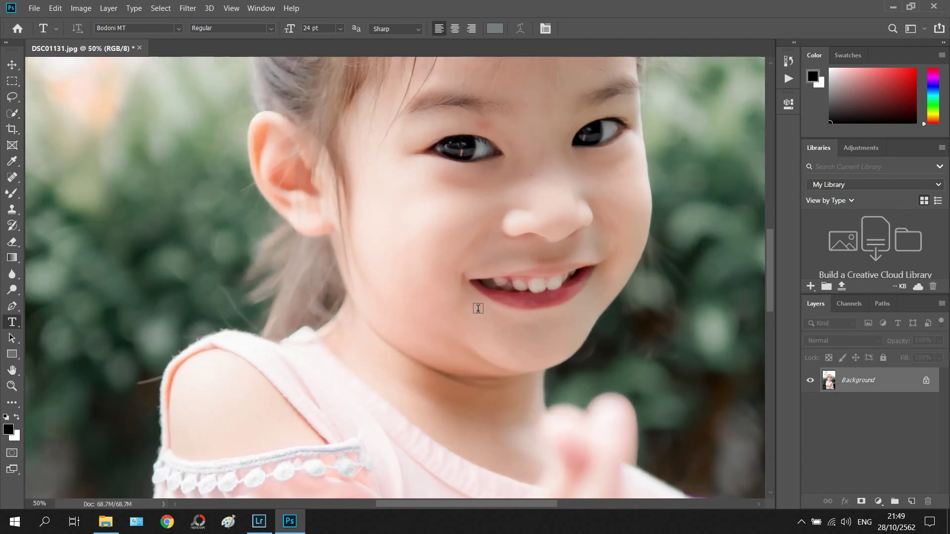
scroll(478, 312, "up", 1)
scroll(479, 318, "up", 1)
scroll(499, 260, "up", 2)
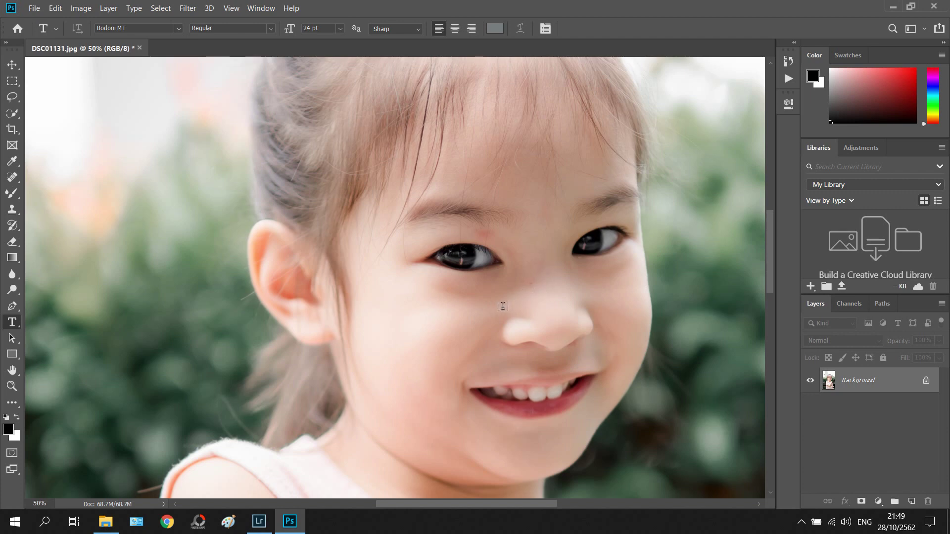
left_click(11, 178)
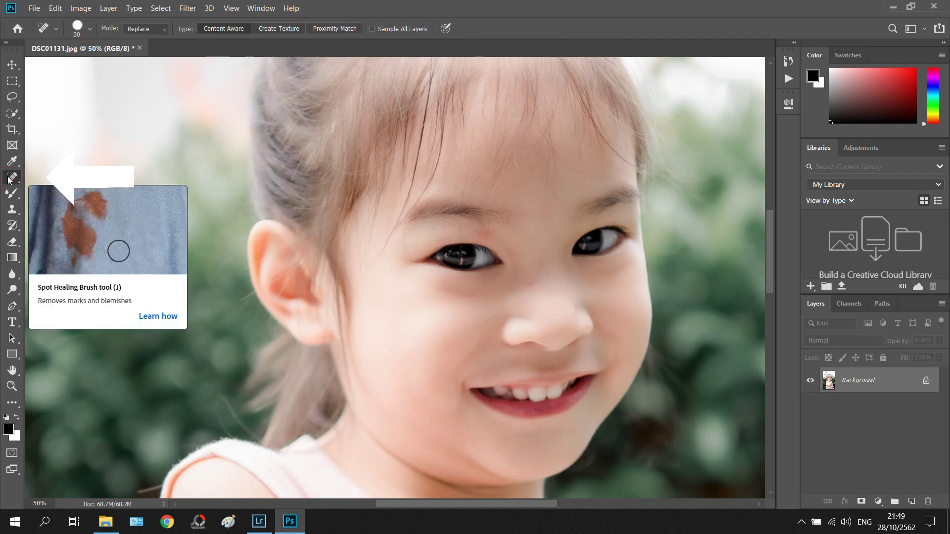
right_click(9, 179)
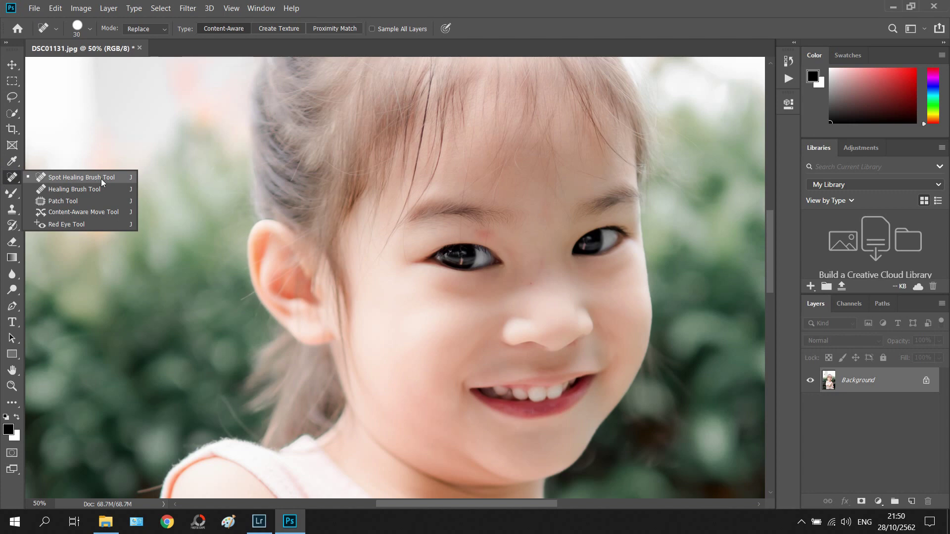
left_click(102, 181)
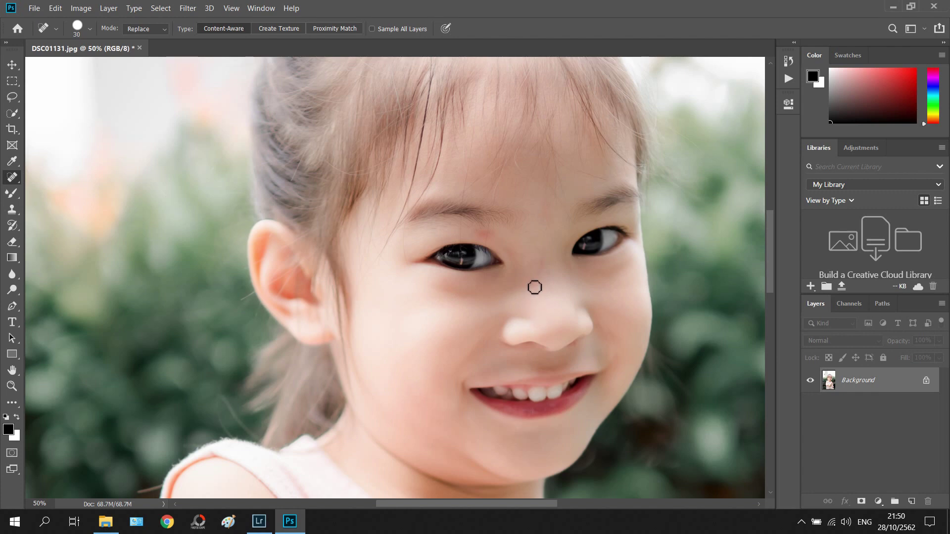
Step: Heal spots on the nose bridge, above the left eye and between the eyebrows with a size-50 brush
left_click(534, 287)
key("bracketright")
key("bracketright")
key("bracketright")
key("bracketright")
key("bracketright")
left_click(540, 270)
key("bracketleft")
left_click(486, 234)
left_click(492, 238)
left_click(485, 237)
left_click(483, 238)
left_click(489, 240)
left_click(546, 213)
Step: Heal the blemish on the chin, then fit the whole photo in the window
scroll(483, 386, "down", 5)
scroll(489, 367, "down", 3)
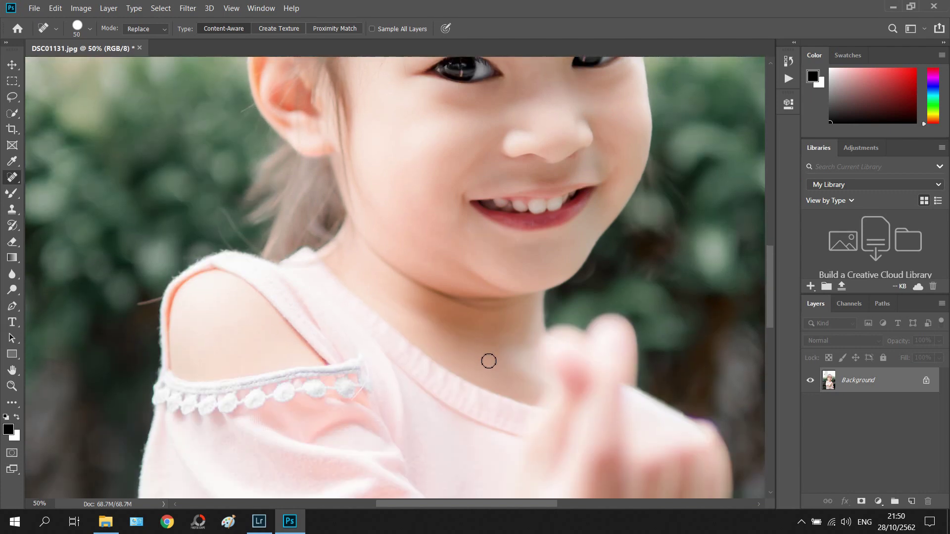
scroll(488, 359, "down", 4)
left_click(440, 155)
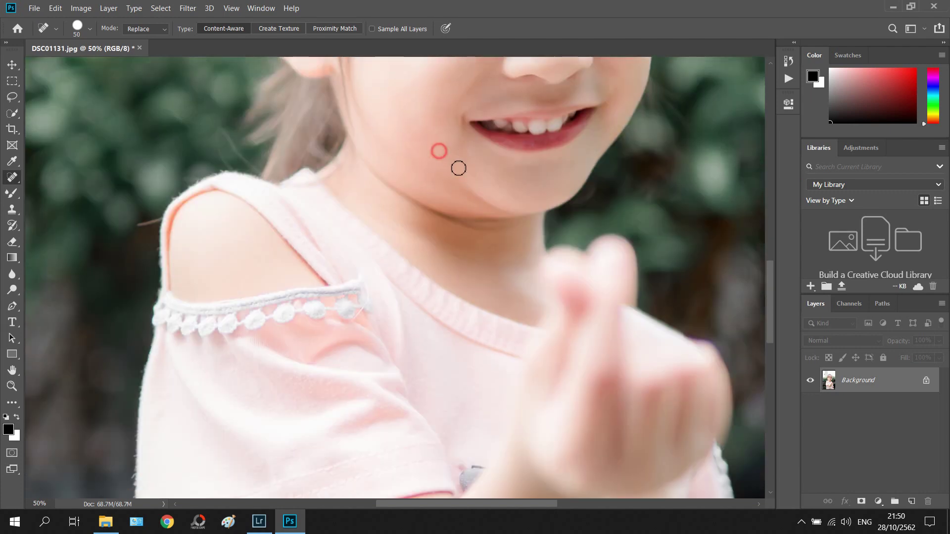
scroll(510, 267, "down", 3)
scroll(512, 267, "up", 3)
scroll(513, 266, "up", 2)
scroll(513, 267, "up", 5)
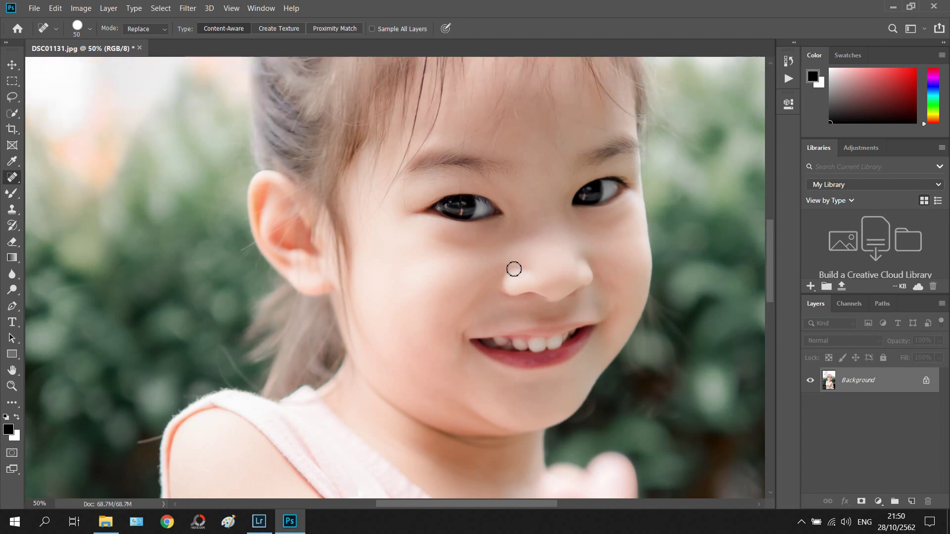
scroll(552, 279, "up", 2)
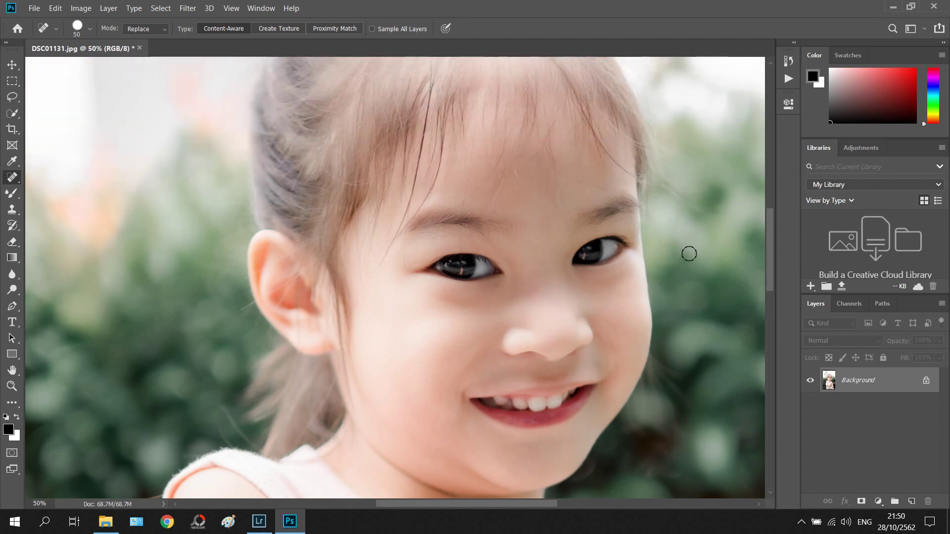
key("ctrl+0")
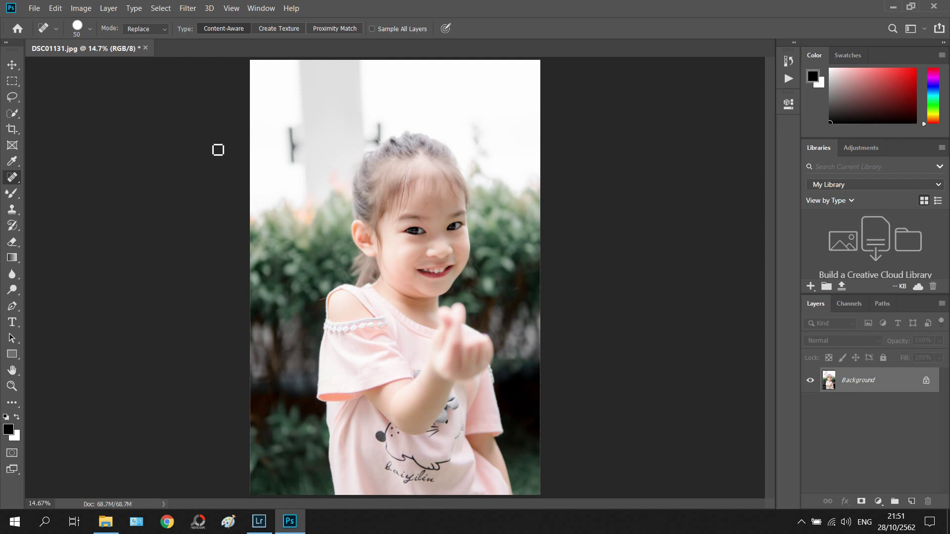
Step: Set Image Size height to 2048 px, giving 1365 × 2048 px with proportions constrained
left_click(81, 9)
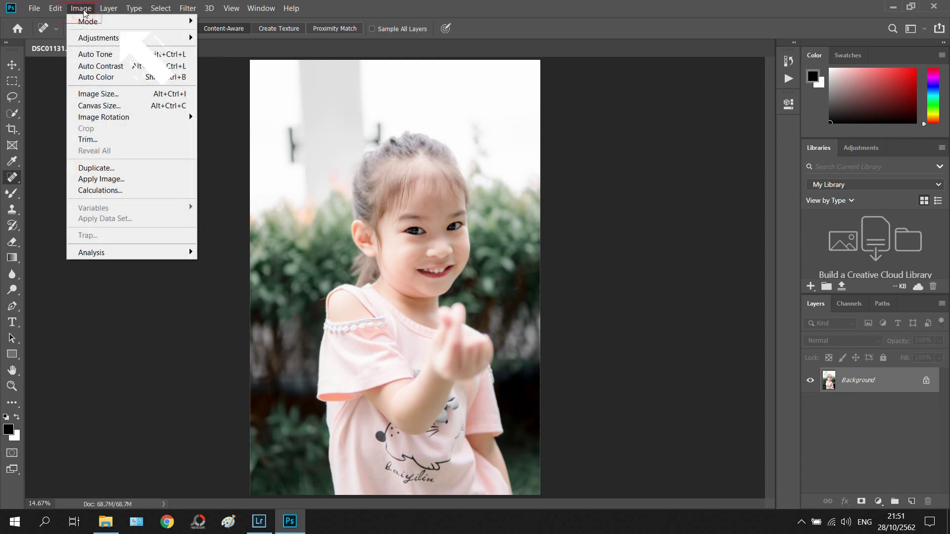
left_click(98, 94)
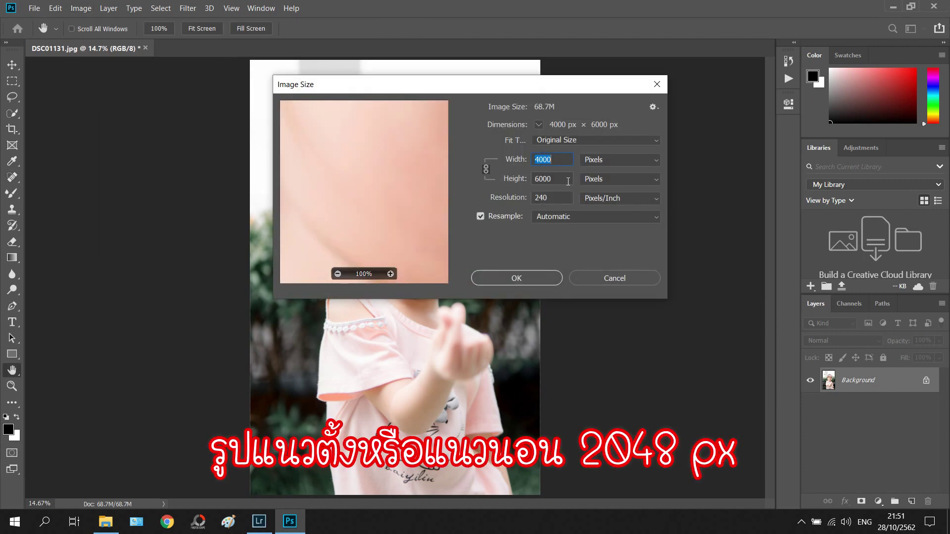
left_click_drag(568, 181, 516, 179)
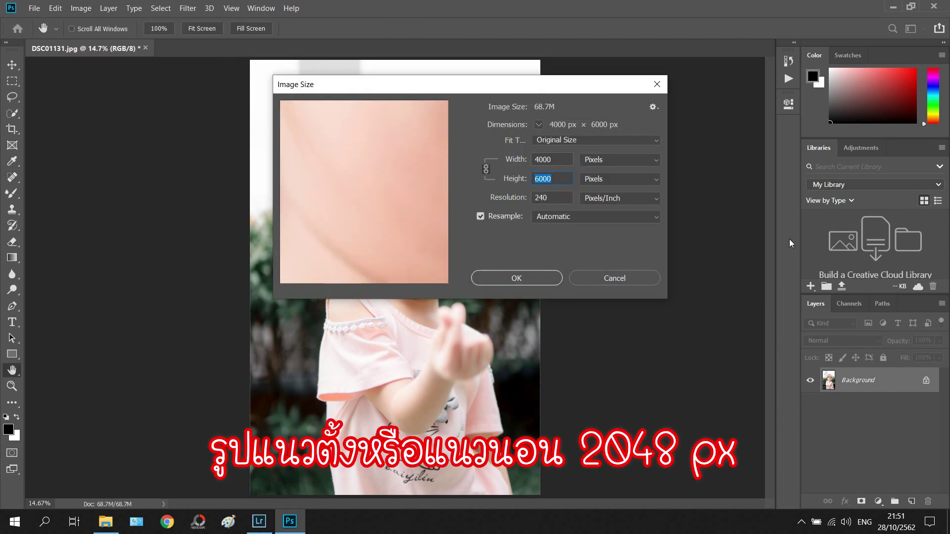
type("204")
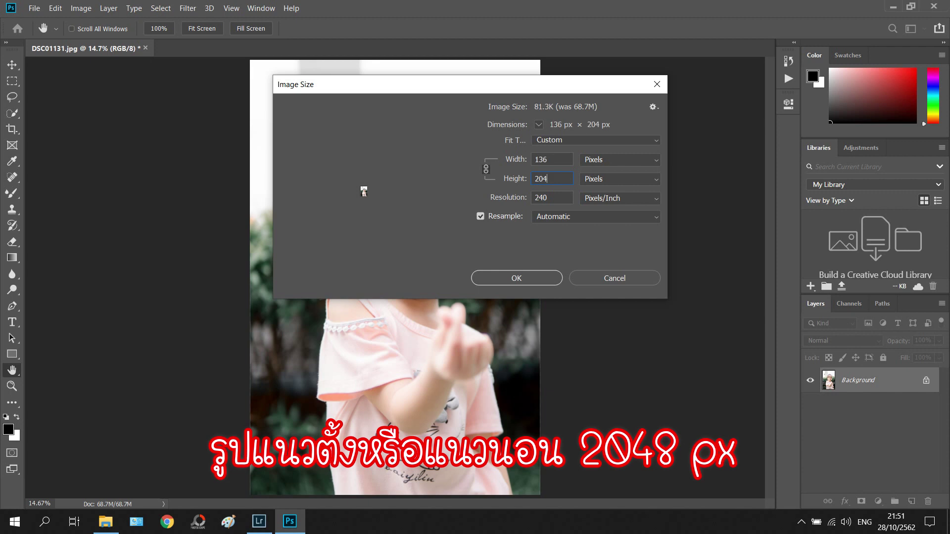
type("8")
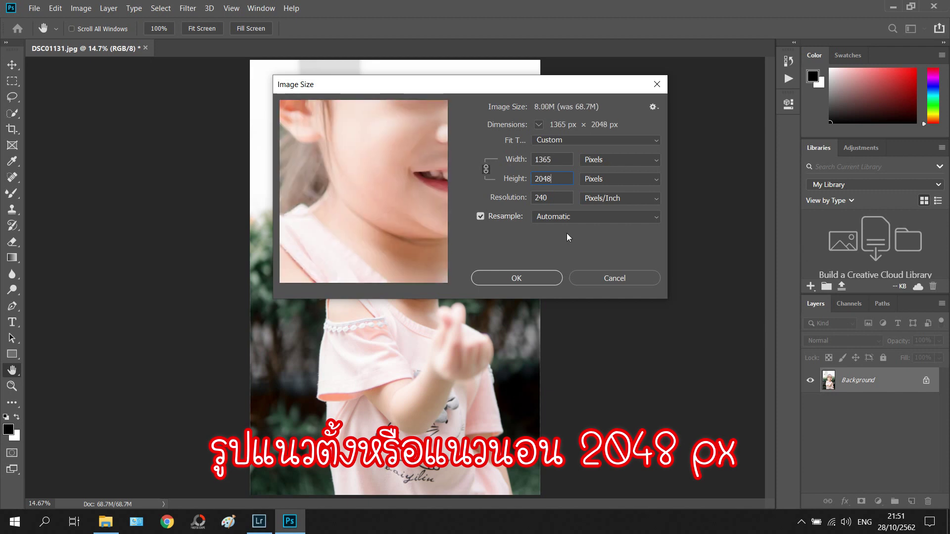
left_click(527, 280)
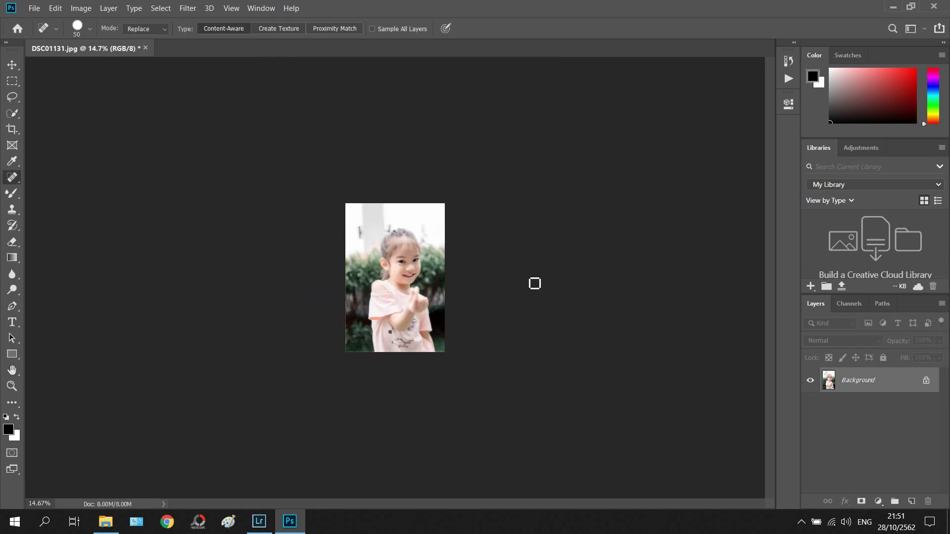
key("ctrl+0")
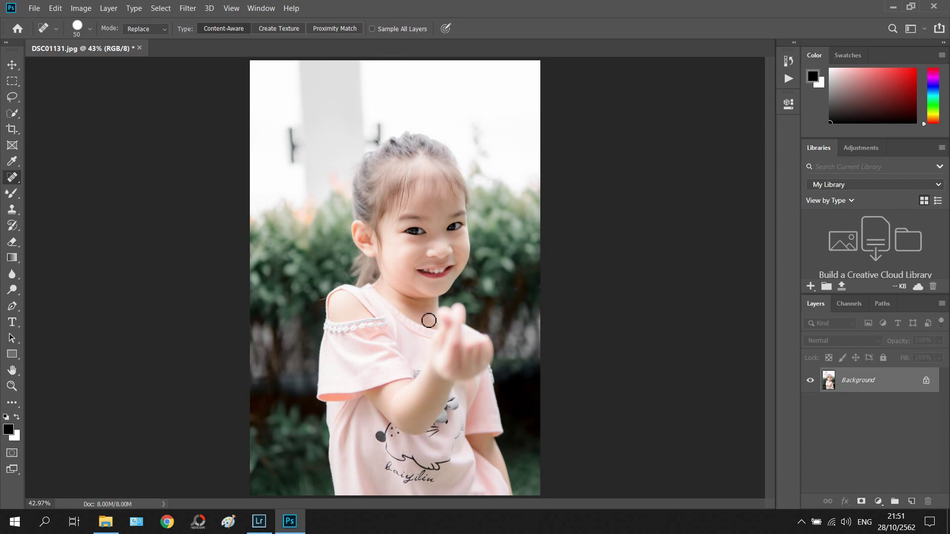
left_click(187, 8)
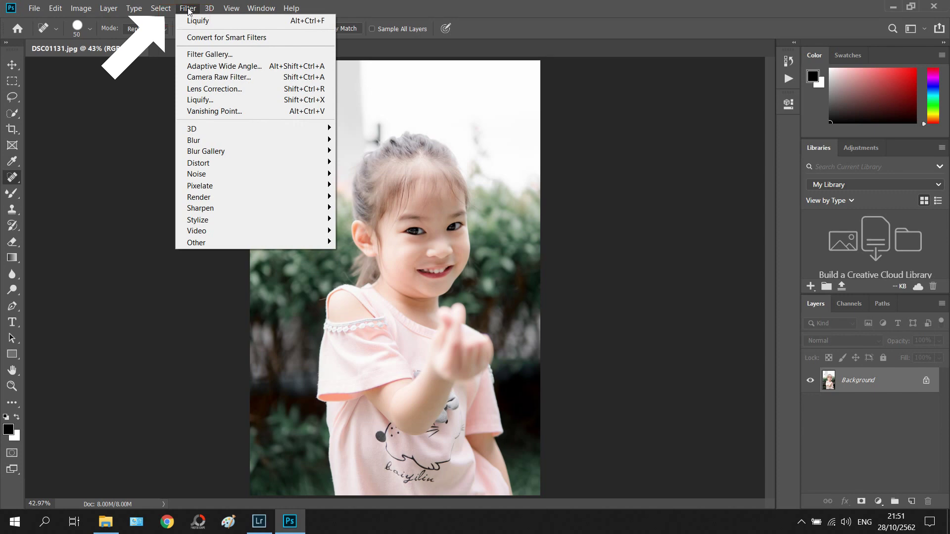
Step: Convert the layer for Smart Filters and apply Smart Sharpen at Amount 200%, Radius 0.2 px
left_click(214, 39)
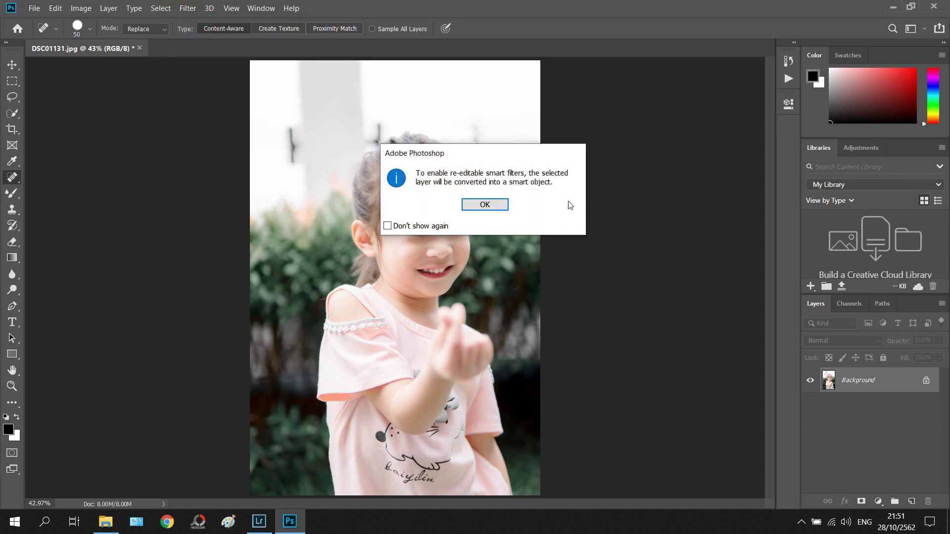
left_click(485, 205)
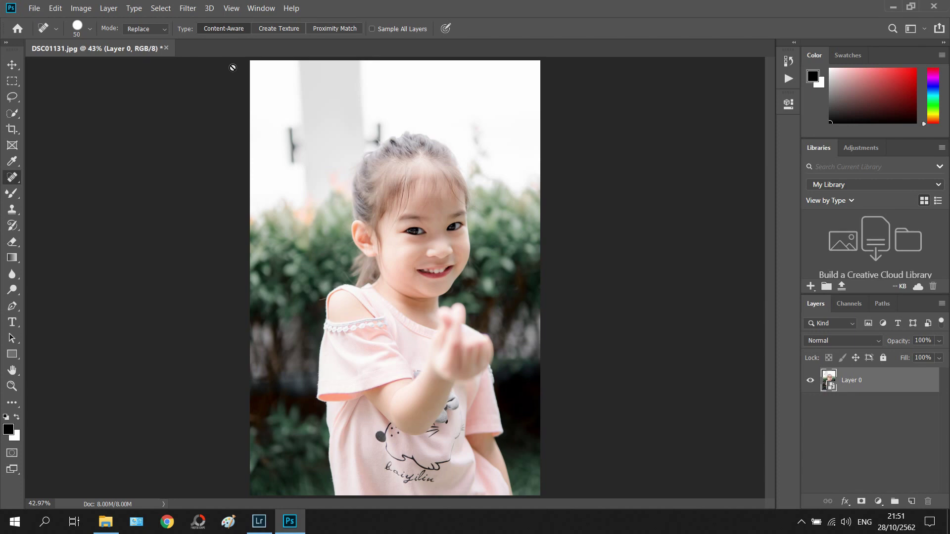
left_click(188, 8)
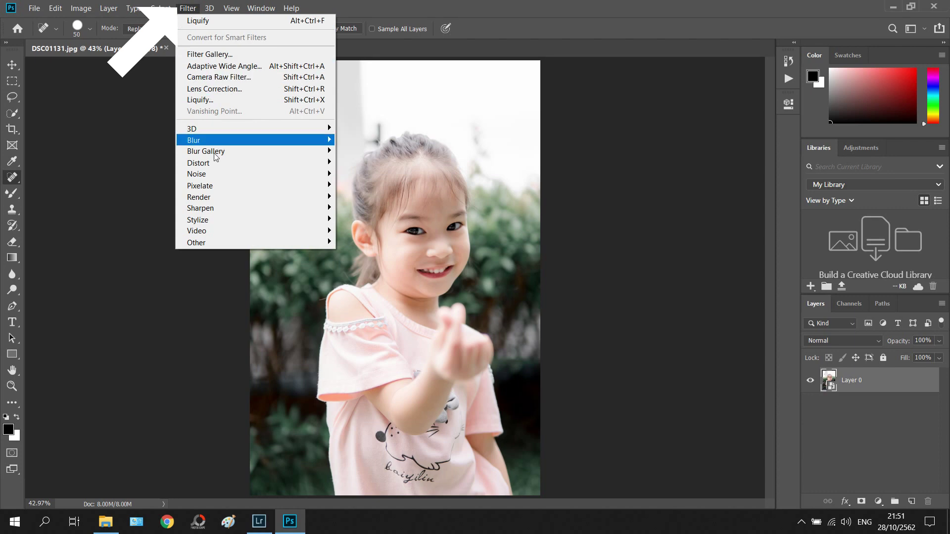
mouse_move(223, 208)
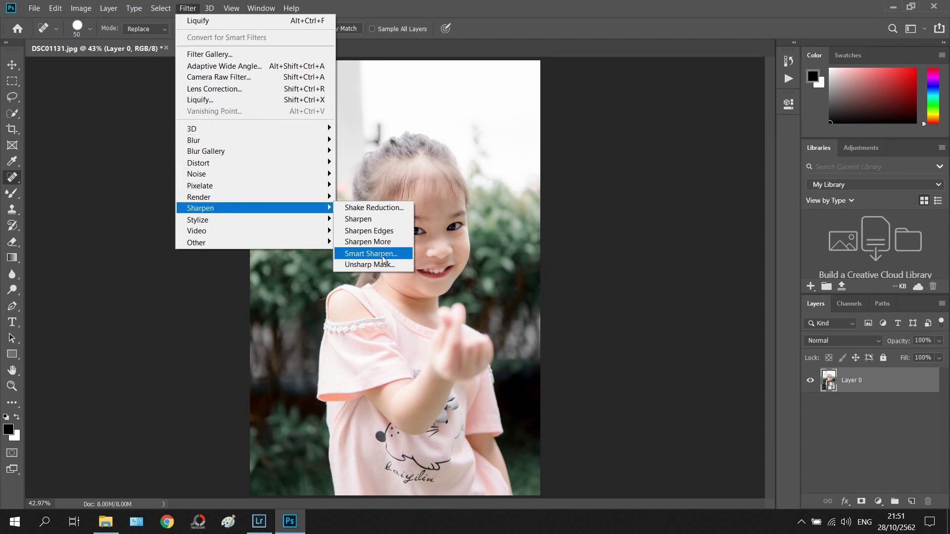
left_click(381, 255)
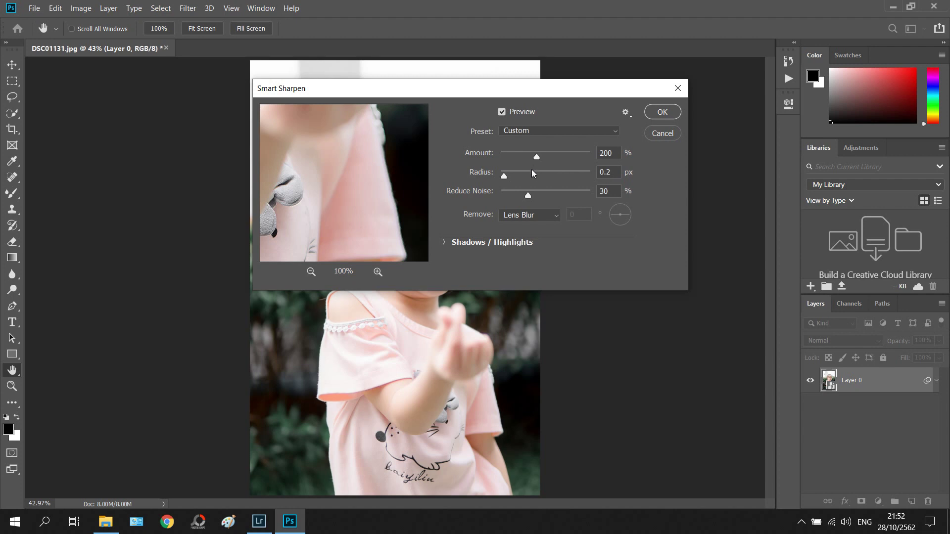
left_click(668, 114)
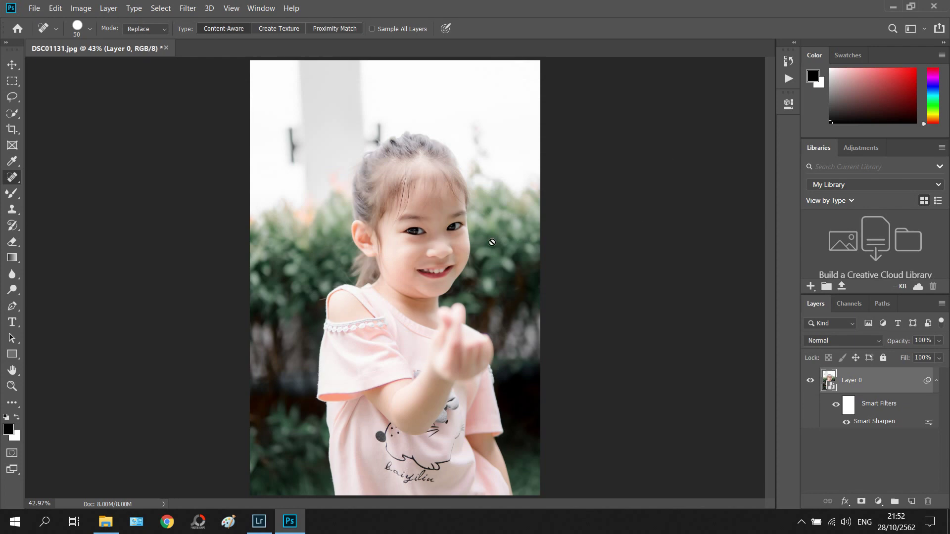
left_click(34, 9)
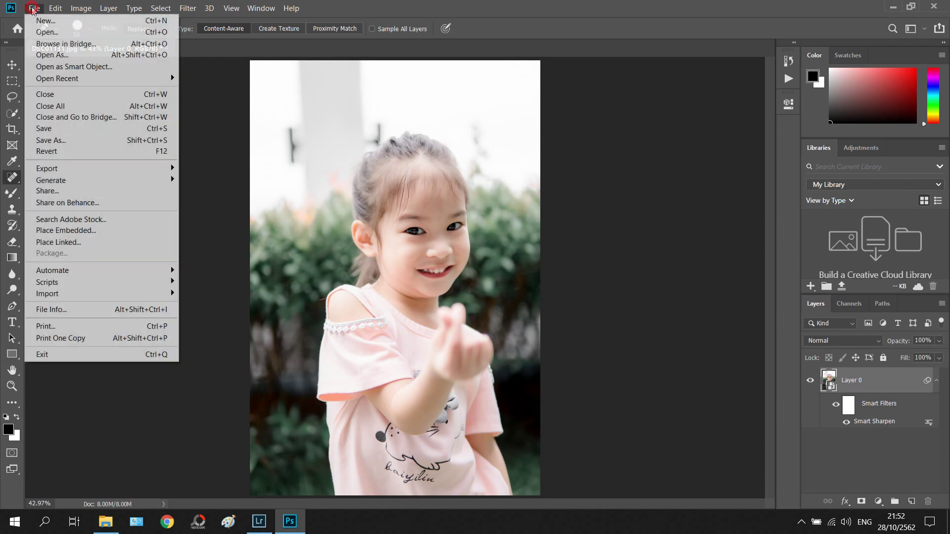
mouse_move(74, 168)
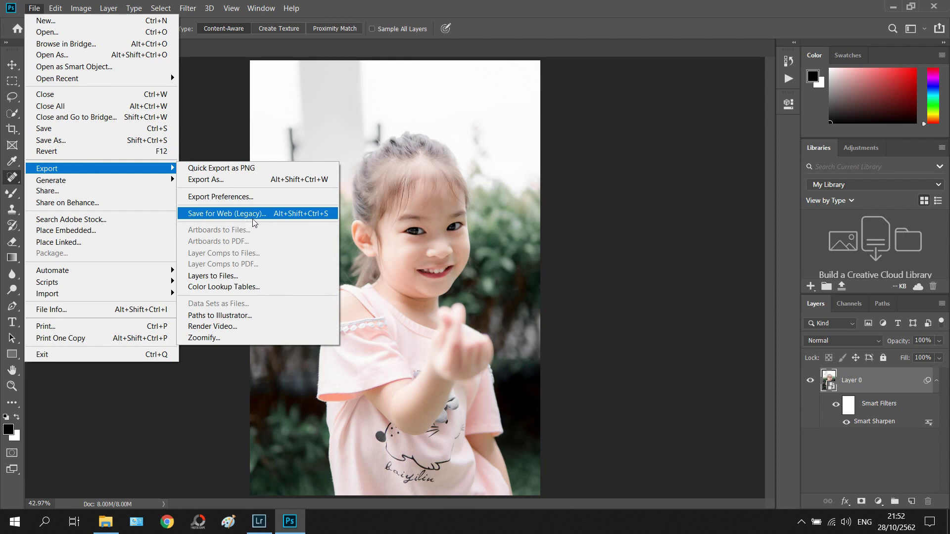
Step: Save for Web as a quality-100 JPEG into the ย่อ folder on the Desktop
left_click(260, 216)
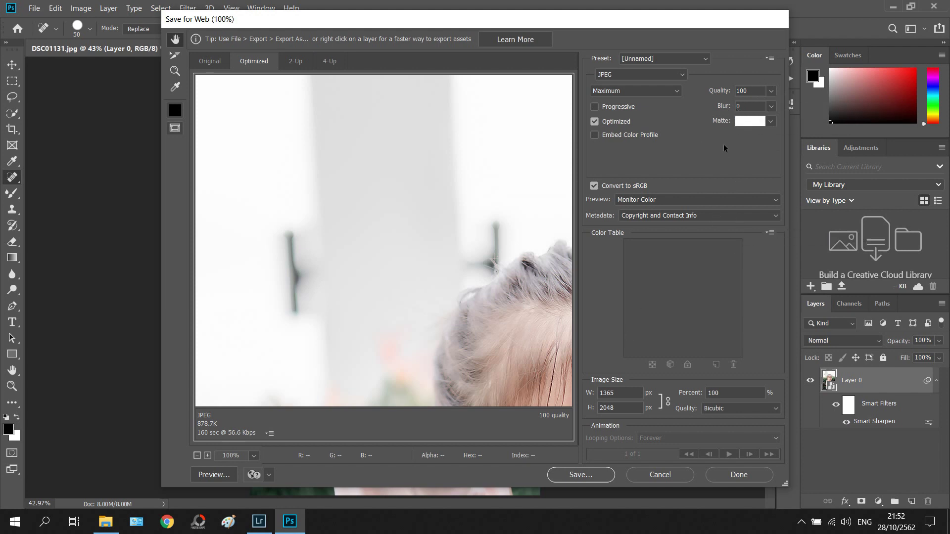
left_click(579, 475)
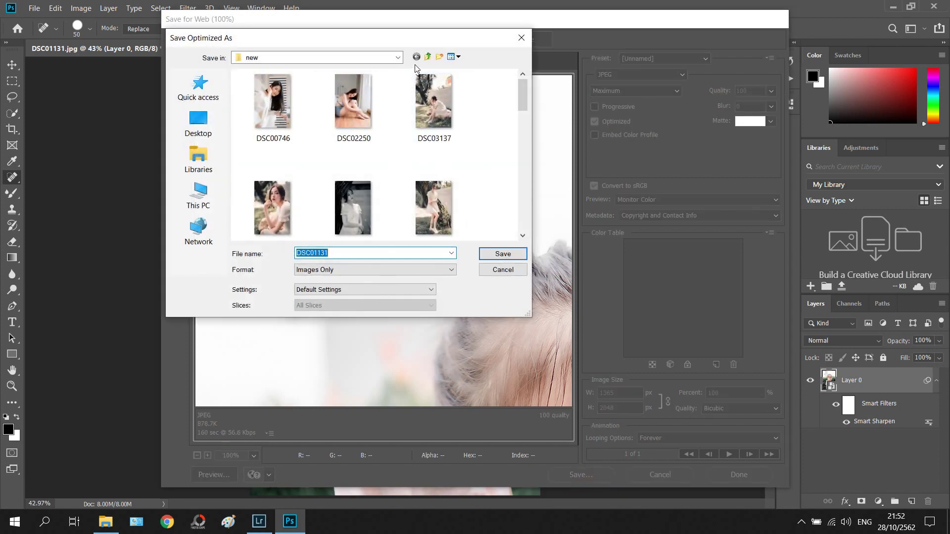
left_click(428, 57)
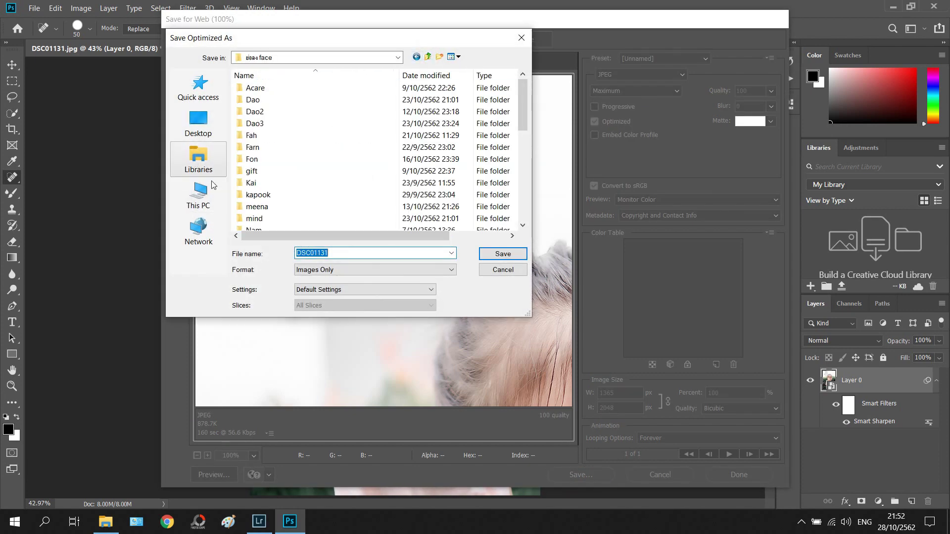
left_click(207, 204)
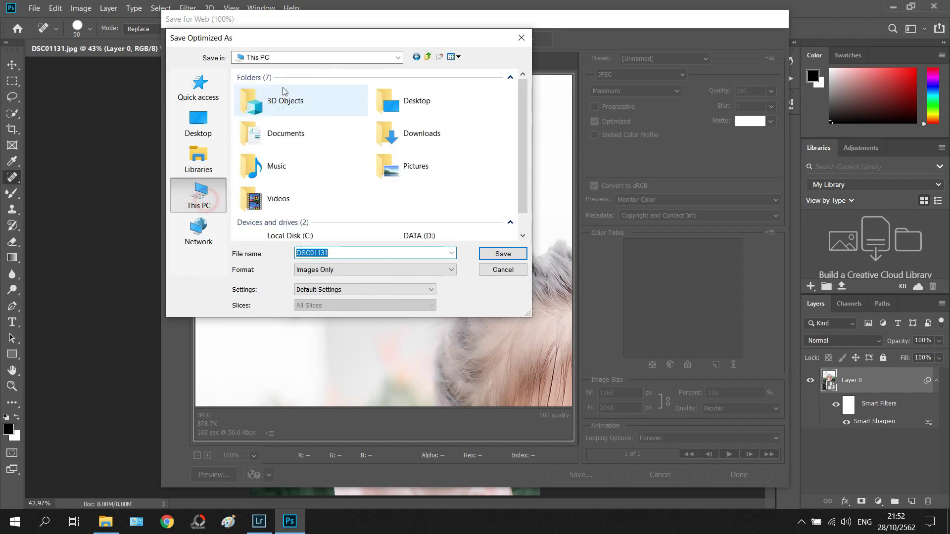
double_click(413, 98)
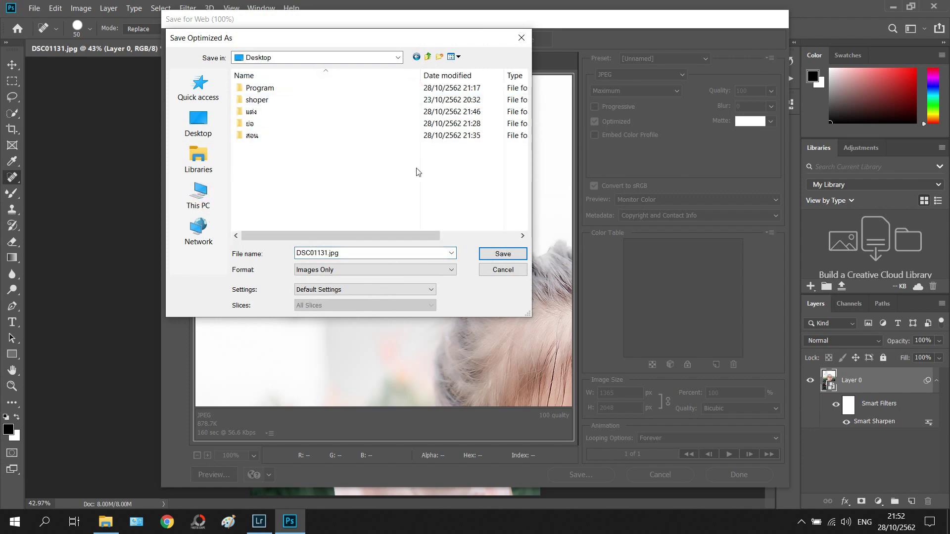
double_click(250, 128)
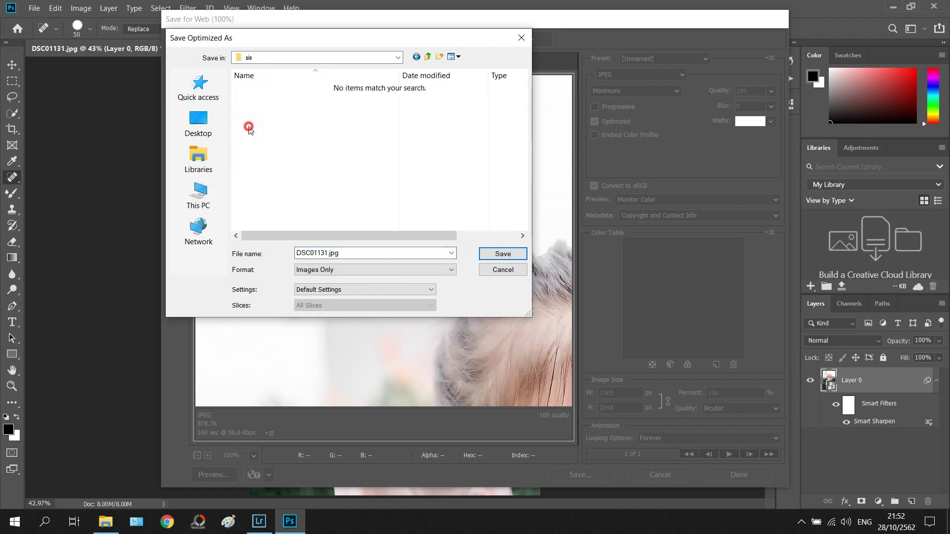
left_click(503, 255)
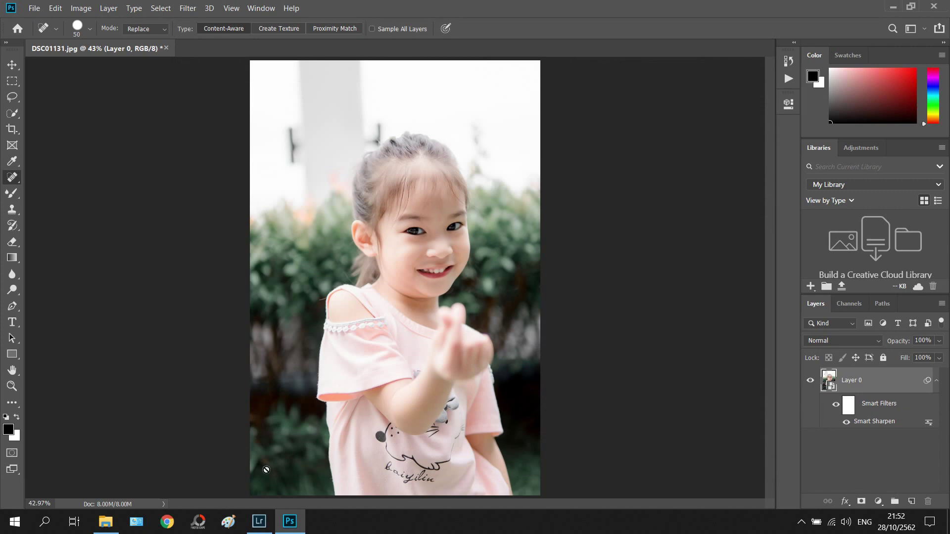
left_click(261, 522)
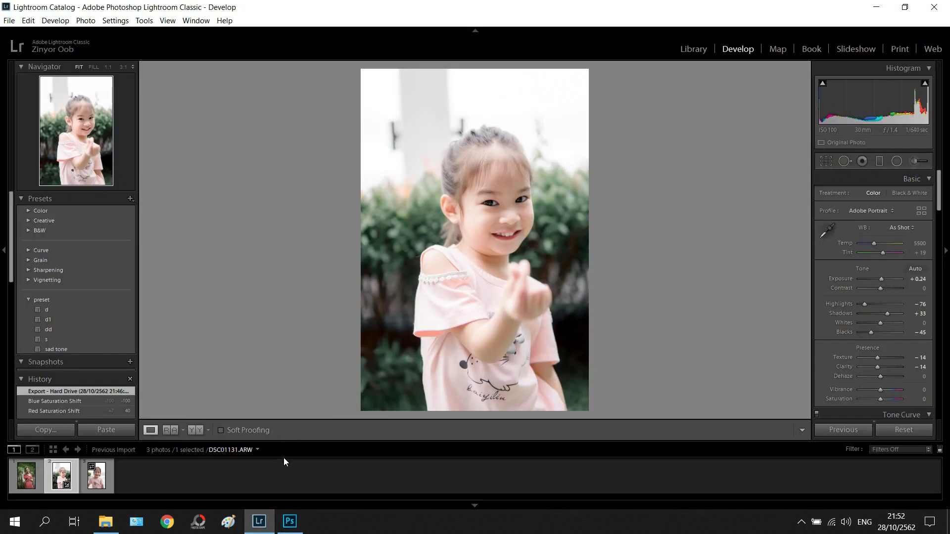
Step: Give the bamboo portrait the Adobe Portrait profile, Highlights −60 and Blacks −31
left_click(26, 476)
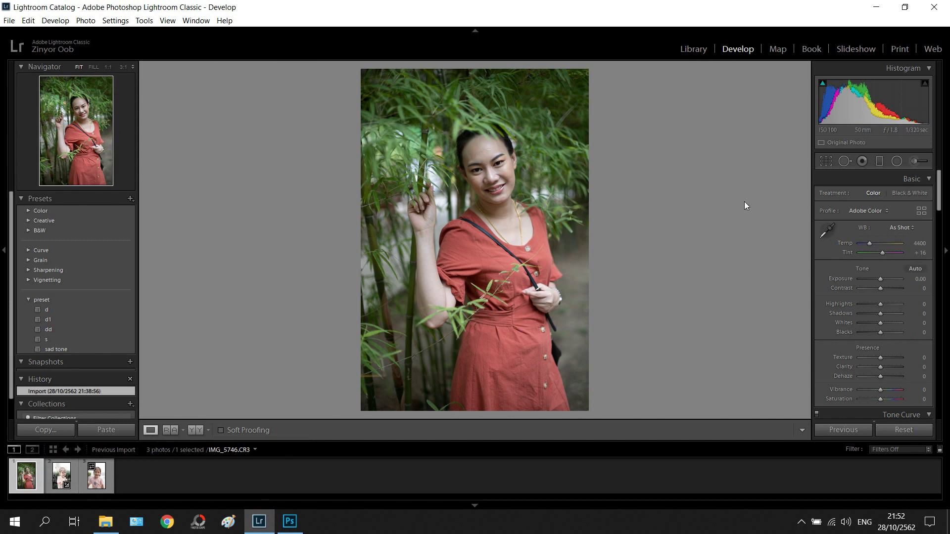
left_click(867, 210)
left_click(856, 248)
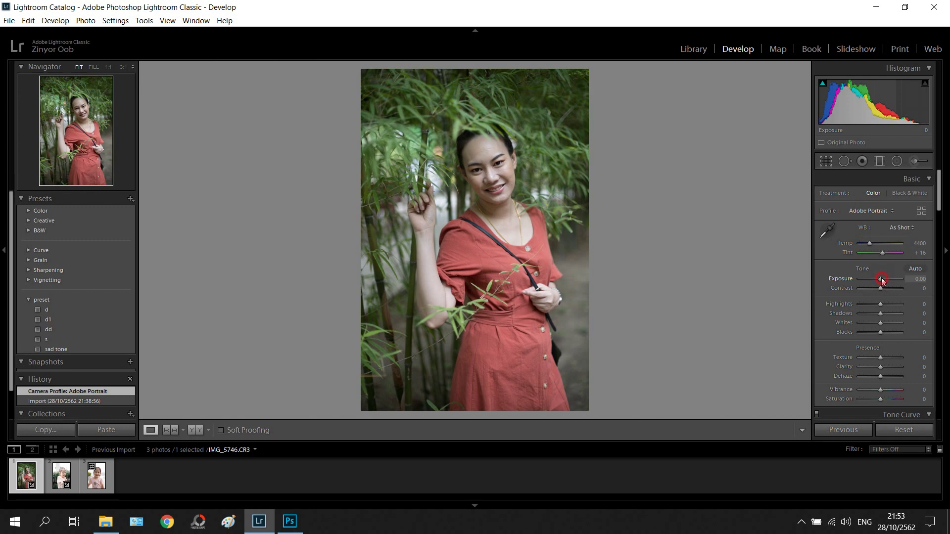
left_click_drag(883, 281, 886, 281)
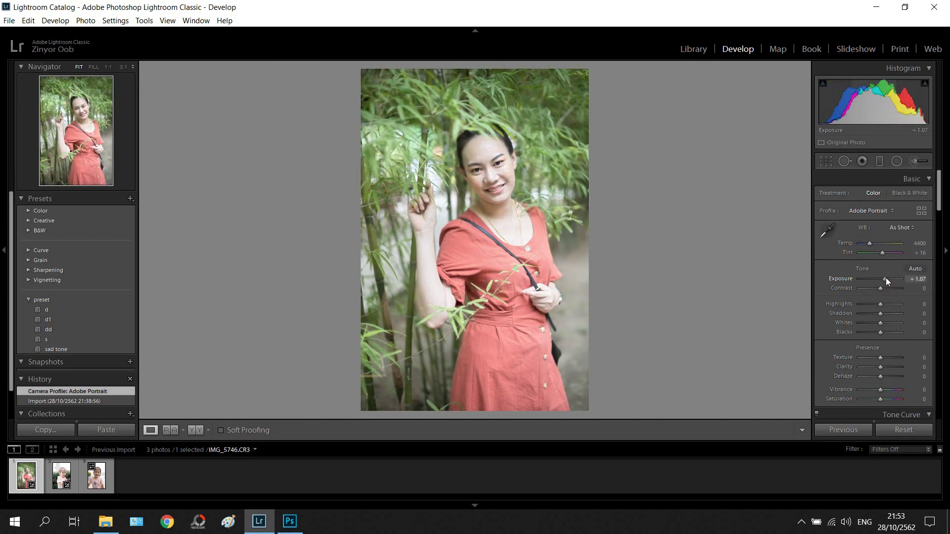
left_click_drag(886, 282, 883, 278)
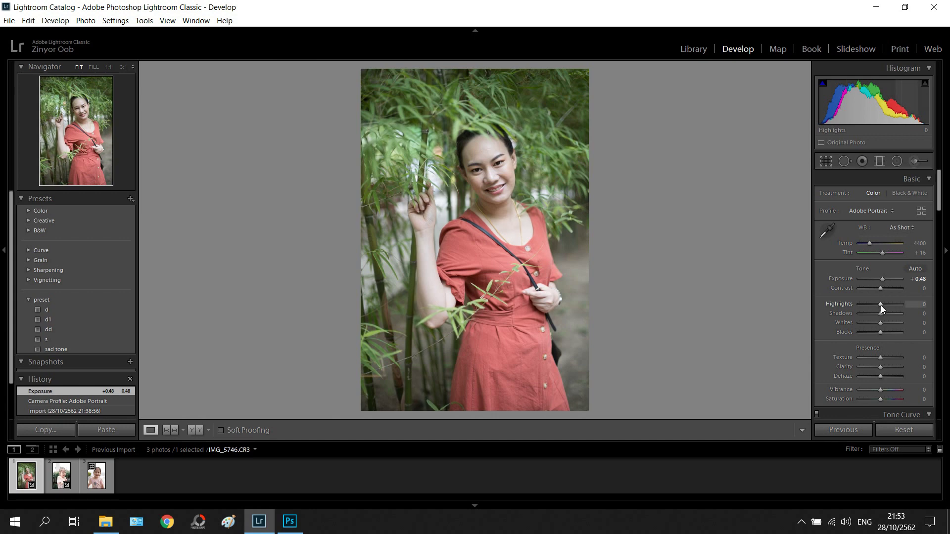
mouse_move(881, 304)
left_mouse_down()
mouse_move(867, 308)
mouse_move(890, 314)
left_mouse_up()
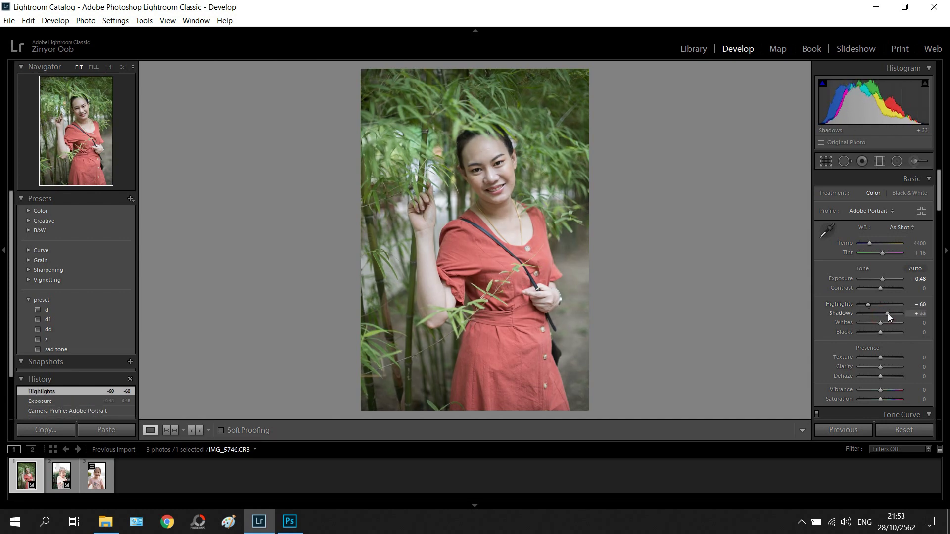
left_click_drag(884, 333, 877, 334)
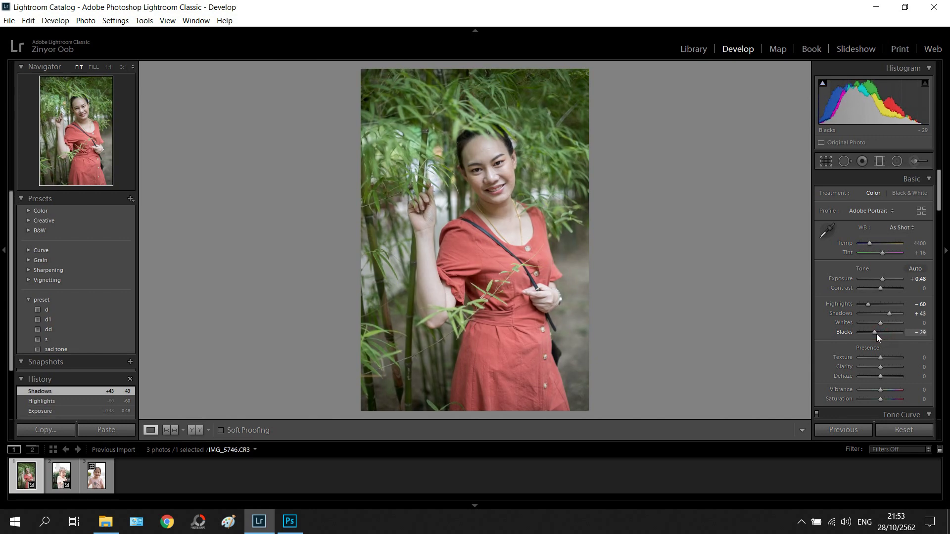
left_click_drag(876, 334, 877, 334)
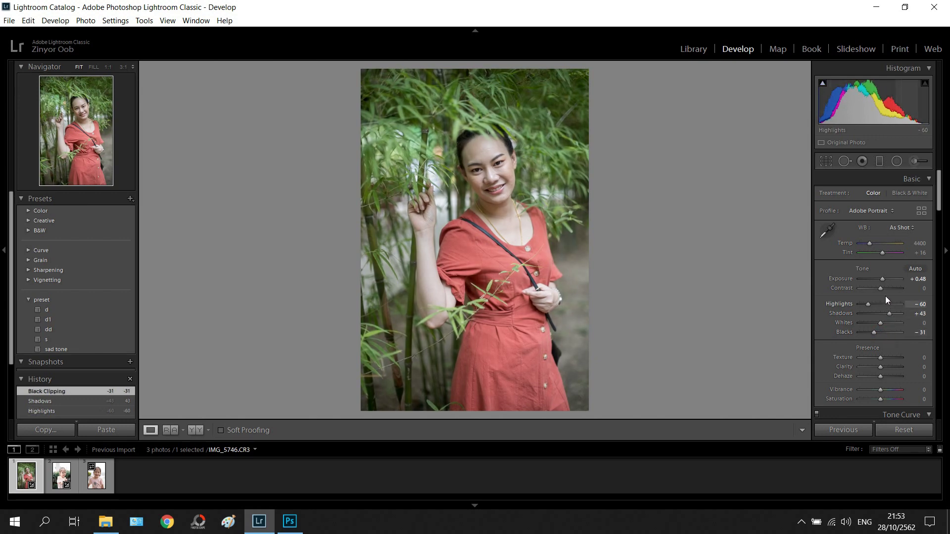
Step: Enter exposure +0.70 exactly and lower Texture to −12
left_click(918, 279)
type("+0.6")
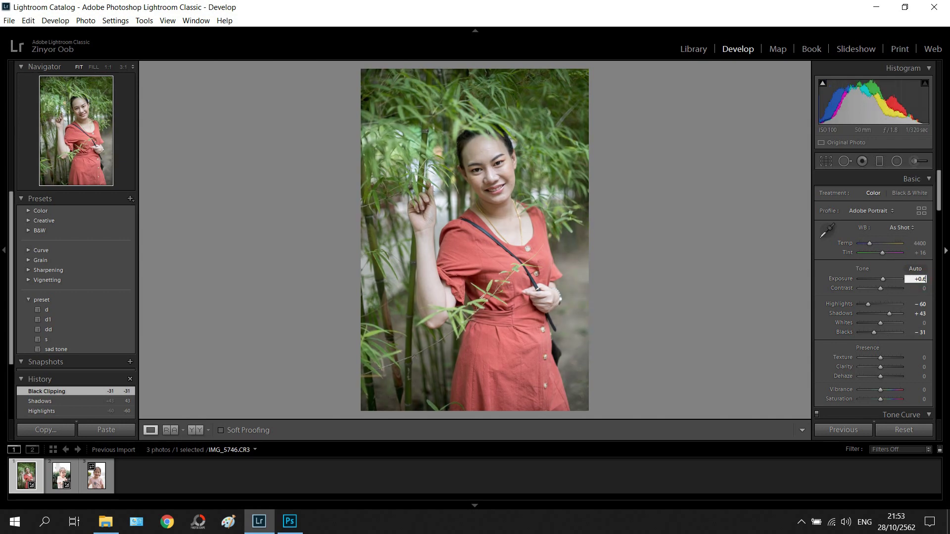
key("BackSpace")
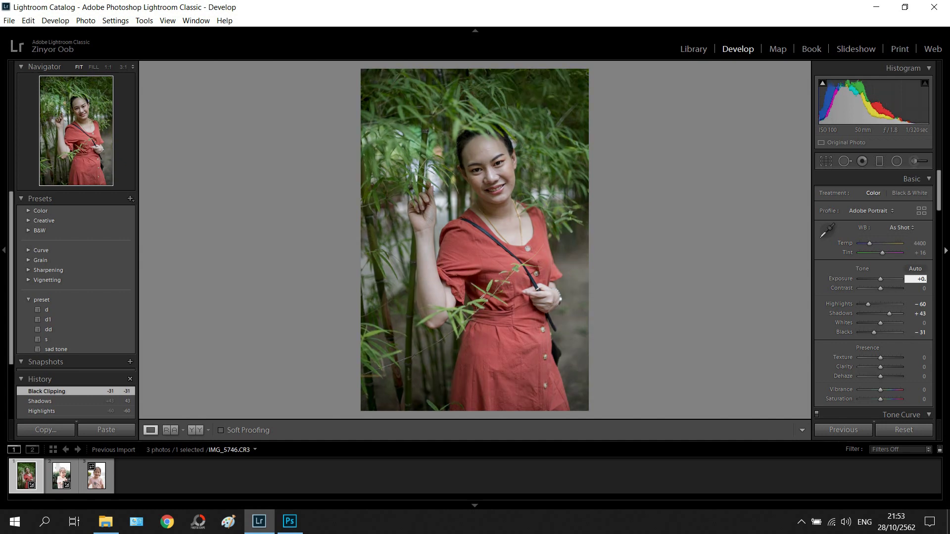
type("7")
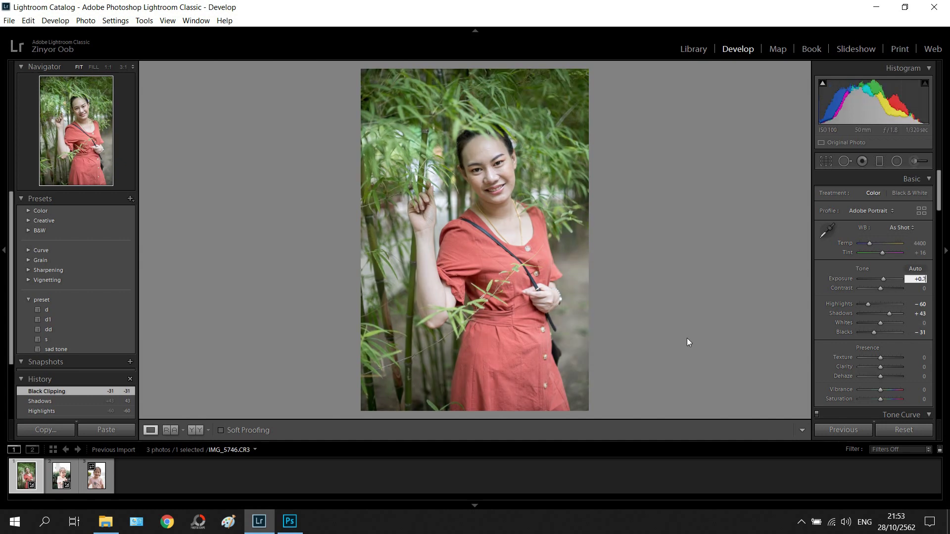
key("Return")
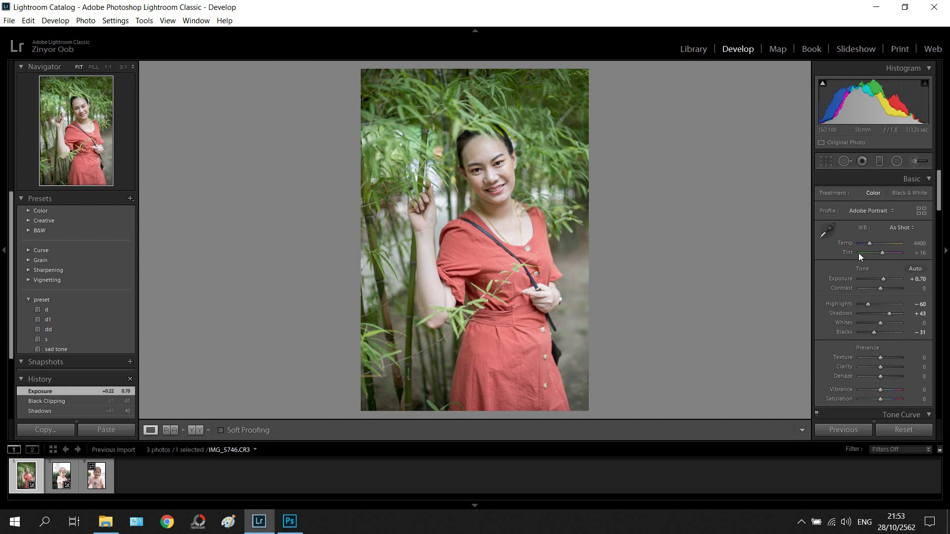
scroll(909, 310, "down", 3)
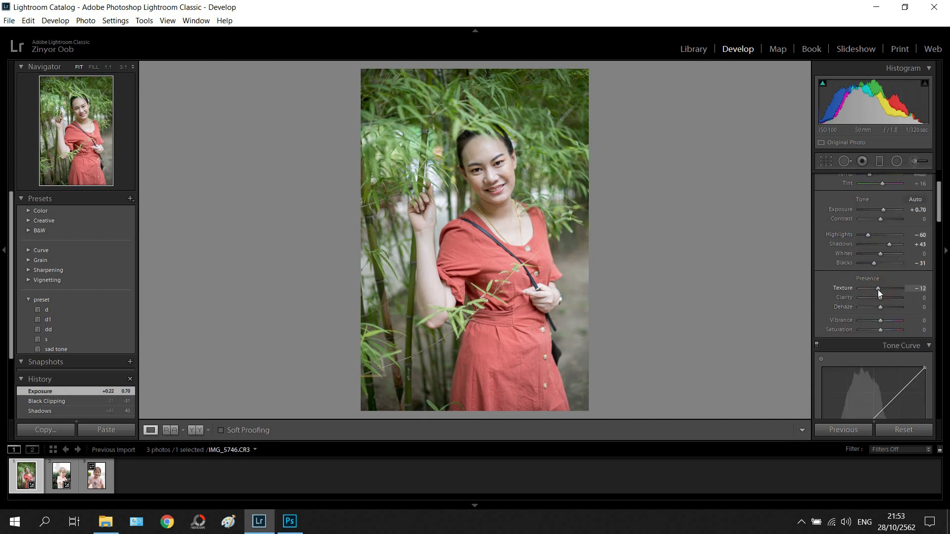
left_click_drag(878, 289, 877, 298)
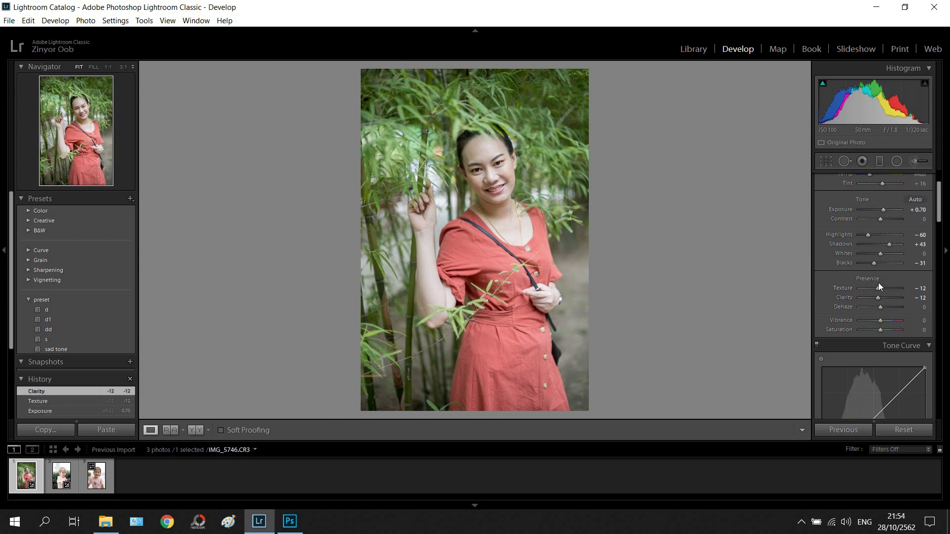
Step: Checking the face at 1:1, settle Texture at −19 and Clarity at −14, then return to Fit
left_click(489, 165)
mouse_move(617, 294)
left_mouse_down()
mouse_move(702, 184)
mouse_move(526, 174)
mouse_move(373, 246)
mouse_move(511, 214)
mouse_move(618, 229)
left_mouse_up()
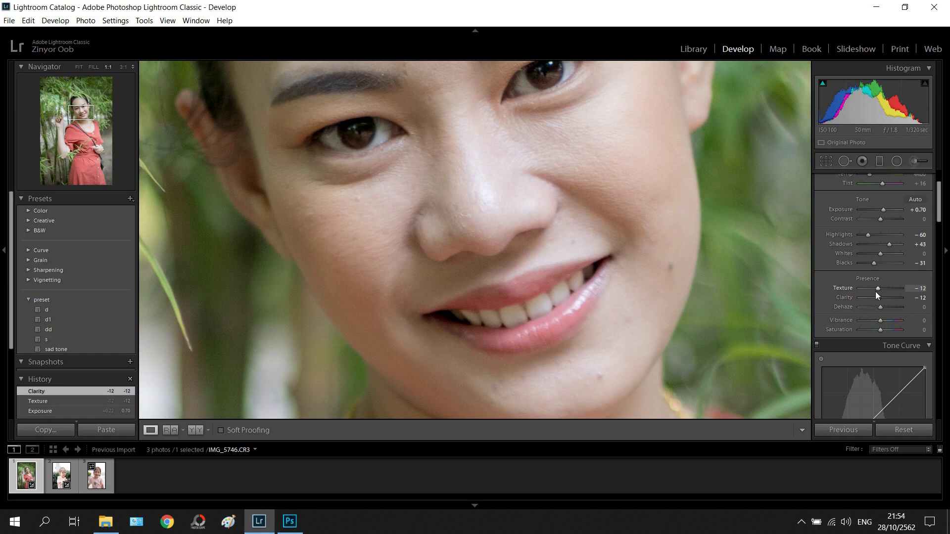
left_click_drag(877, 289, 871, 288)
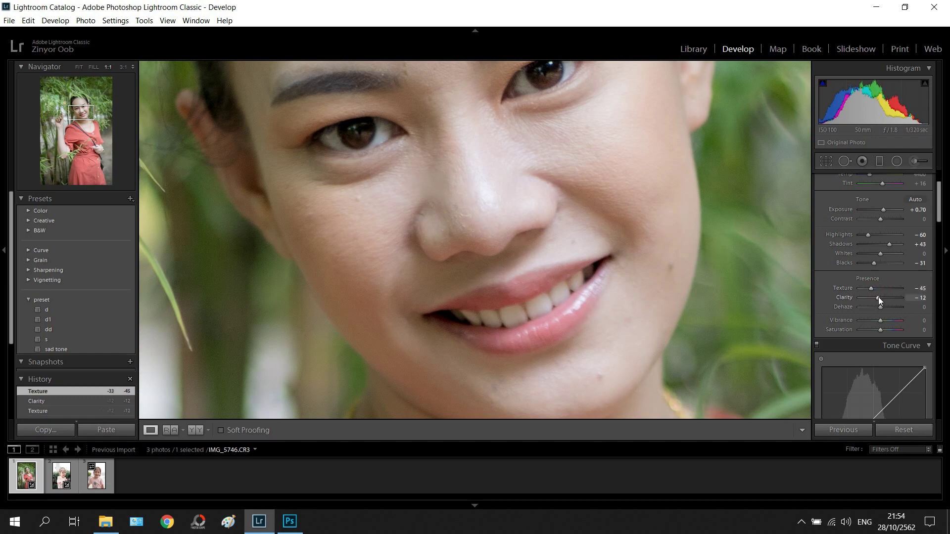
left_click_drag(878, 299, 872, 297)
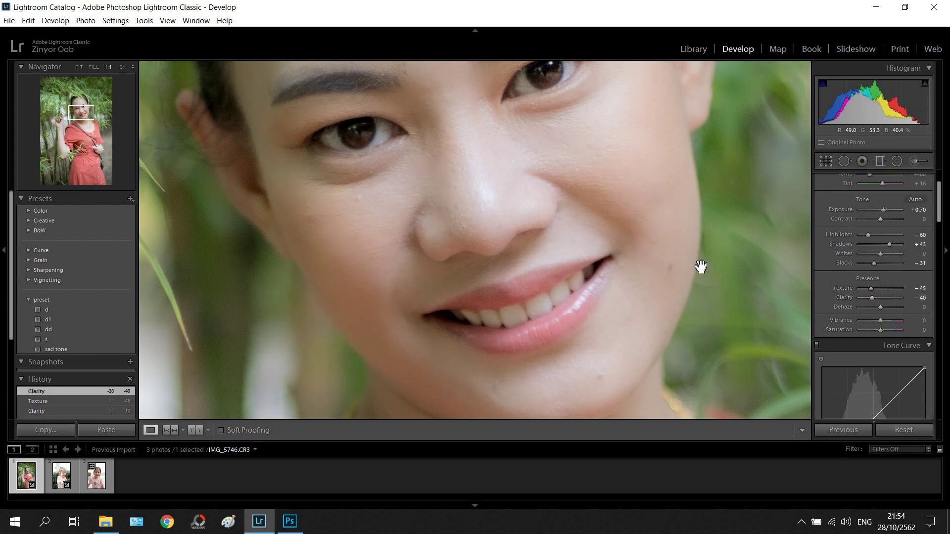
double_click(847, 287)
double_click(850, 297)
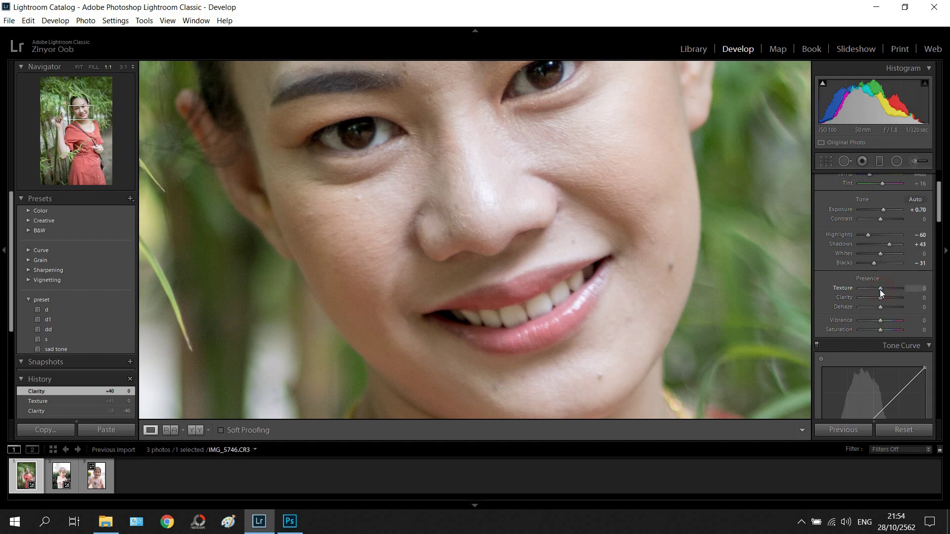
left_click_drag(878, 291, 875, 290)
left_click_drag(876, 290, 878, 298)
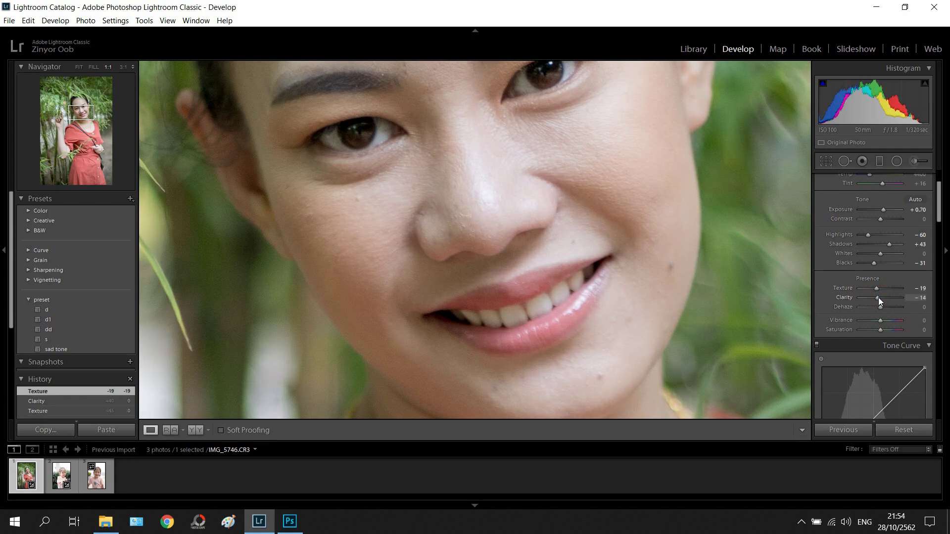
left_click_drag(878, 299, 877, 299)
left_click_drag(875, 298, 876, 298)
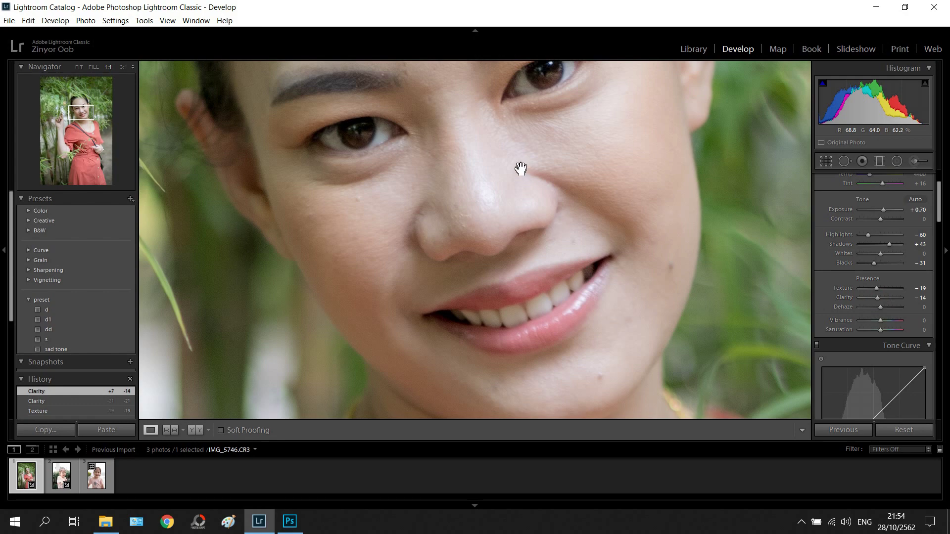
left_click(748, 303)
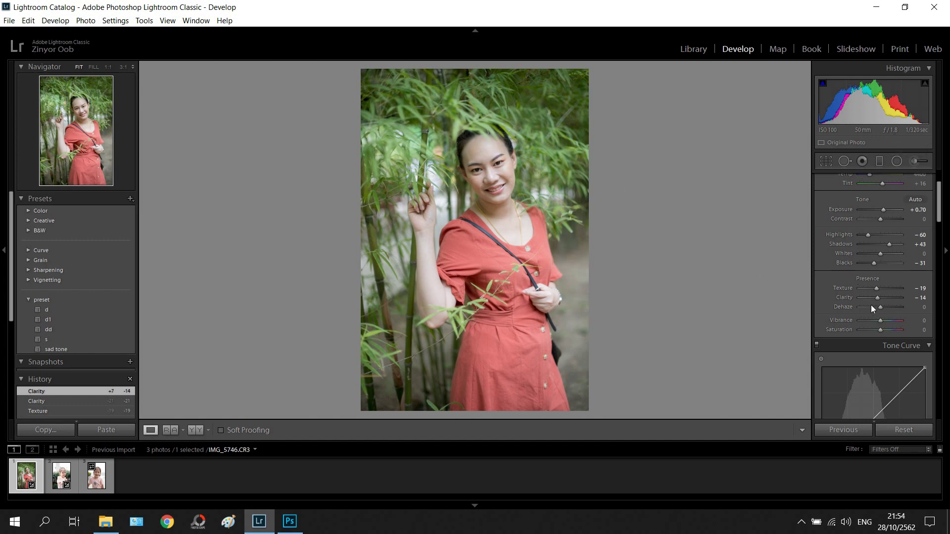
Step: Add three points to the tone curve and lift the midtones slightly
left_click(472, 176)
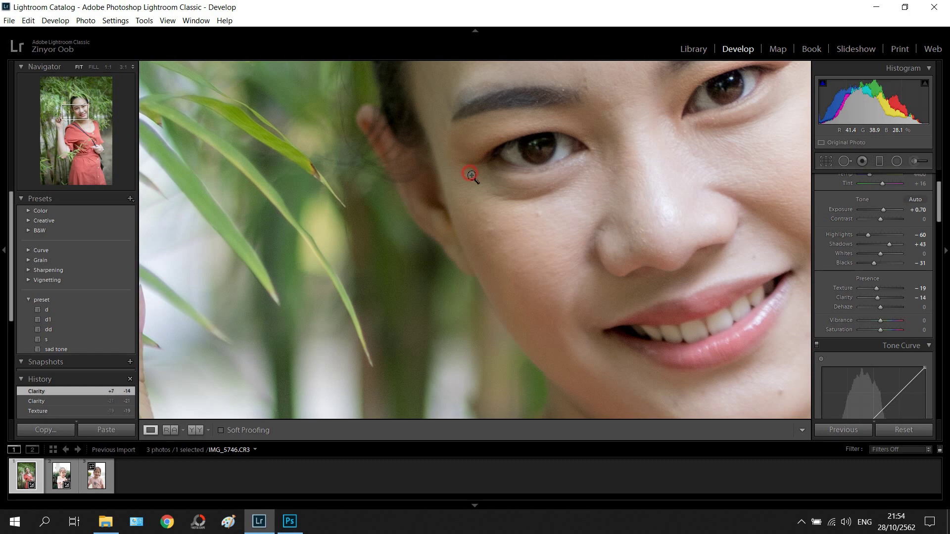
left_click(472, 177)
scroll(910, 303, "down", 3)
scroll(915, 310, "up", 3)
scroll(831, 347, "down", 3)
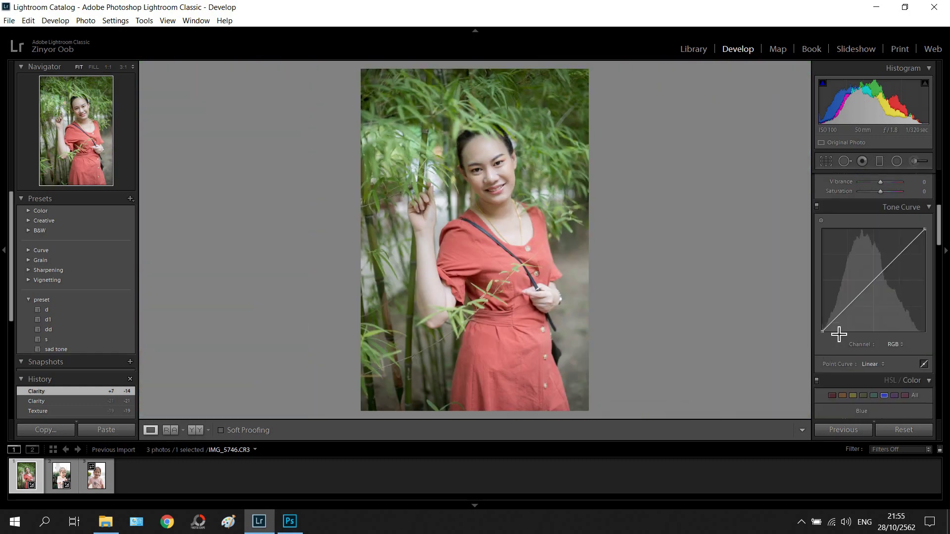
left_click(848, 308)
left_click(873, 280)
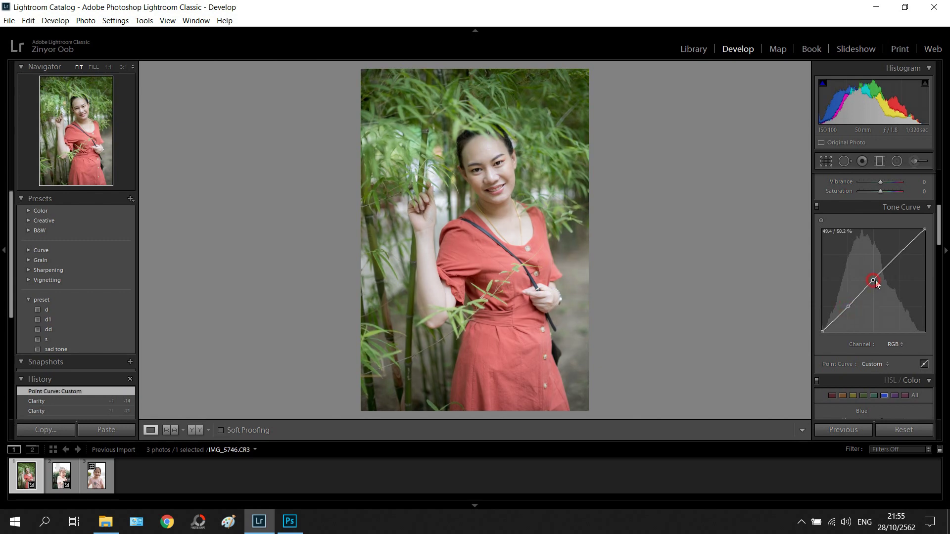
left_click(899, 254)
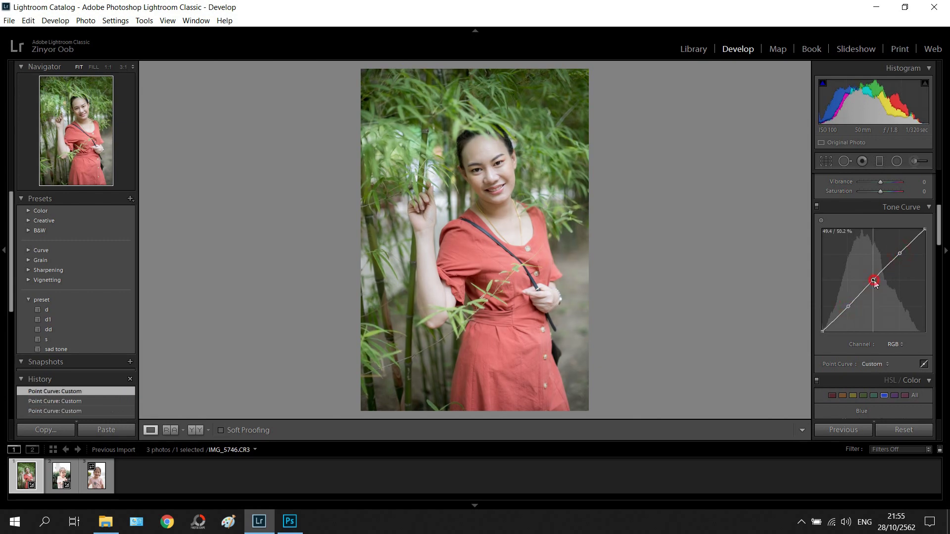
left_click_drag(874, 280, 874, 278)
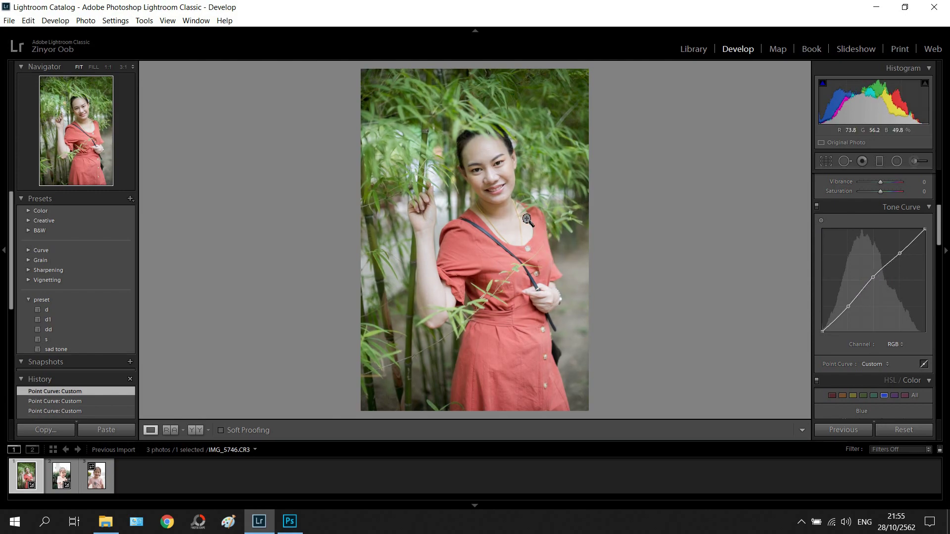
Step: Raise luminance noise reduction to 46 while inspecting the face at 1:1
left_click(485, 182)
left_click(485, 182)
scroll(888, 335, "down", 3)
scroll(888, 335, "down", 3)
scroll(889, 336, "down", 3)
scroll(890, 336, "down", 3)
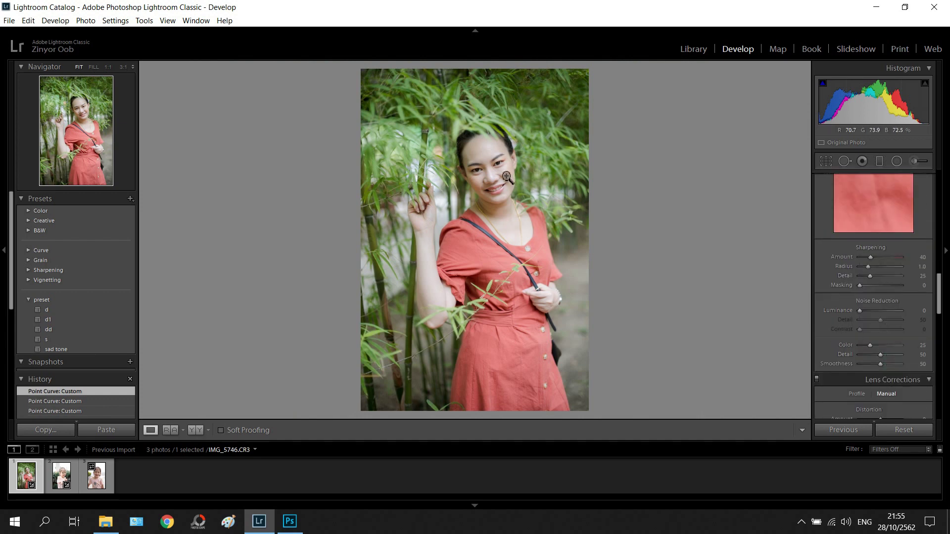
left_click(493, 179)
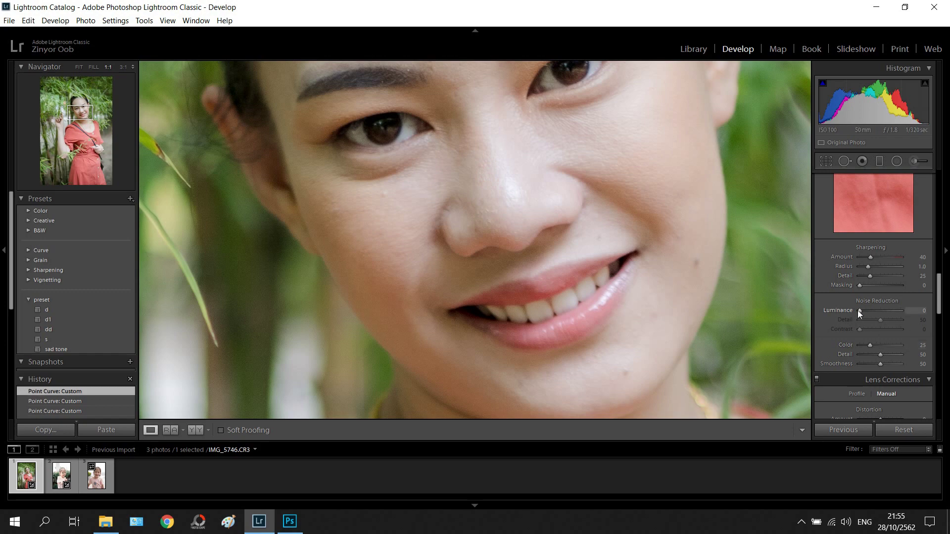
left_click_drag(860, 311, 867, 311)
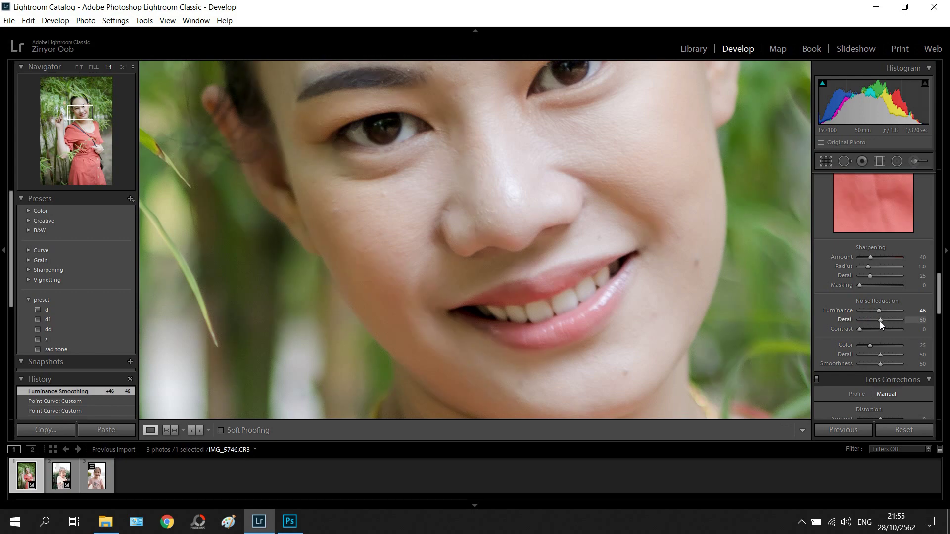
left_click(649, 270)
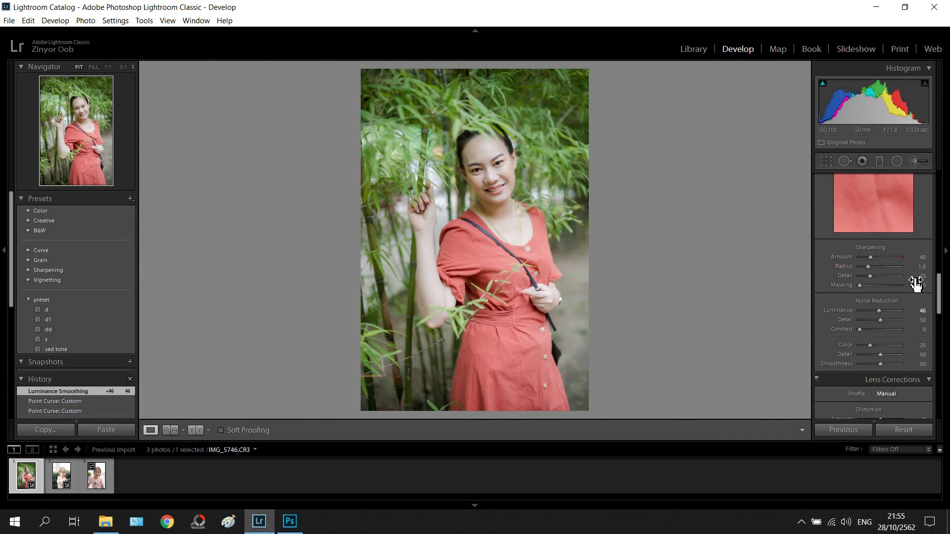
scroll(903, 296, "up", 5)
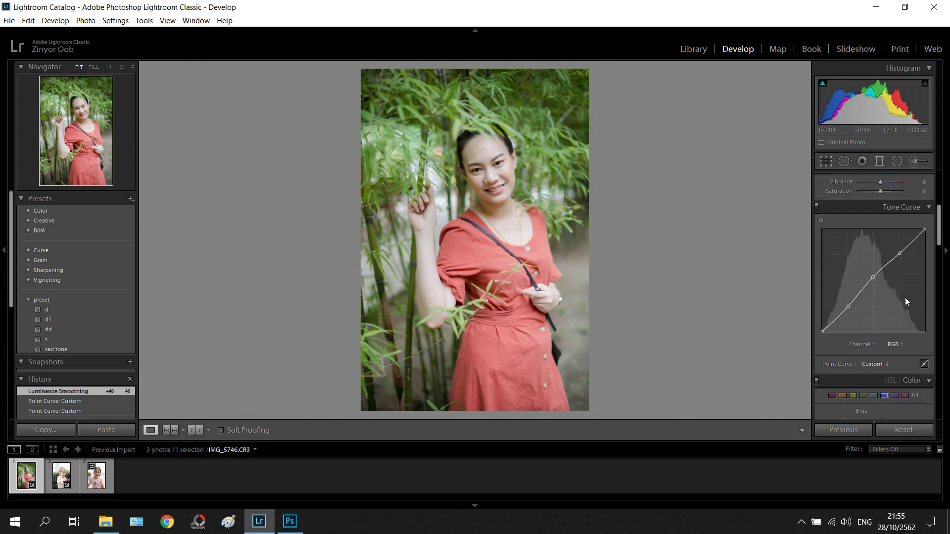
Step: Shift green hue toward blue, desaturate the greens, and set yellow saturation to −44
scroll(905, 301, "down", 3)
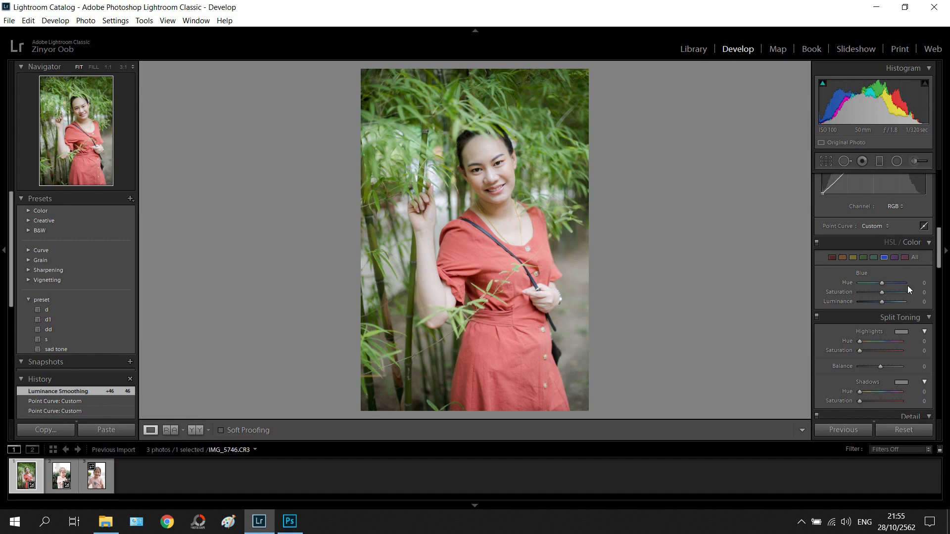
left_click(864, 258)
left_click_drag(882, 284, 901, 284)
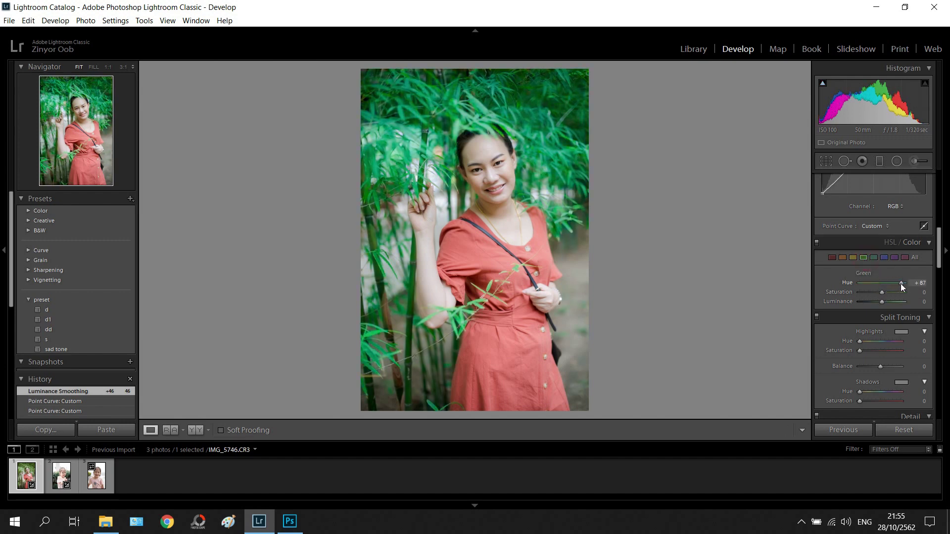
mouse_move(882, 291)
left_mouse_down()
mouse_move(863, 293)
mouse_move(874, 304)
mouse_move(876, 295)
left_mouse_up()
left_click(854, 258)
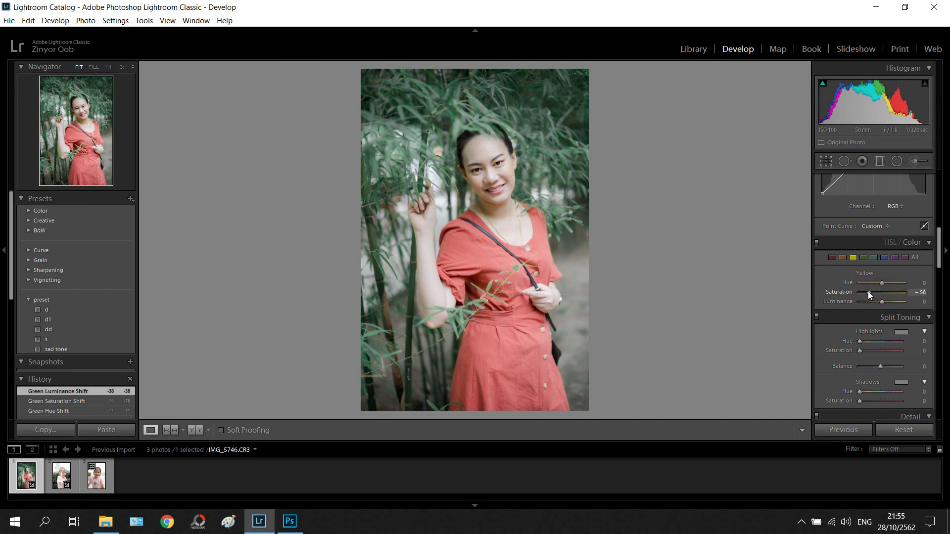
left_click_drag(869, 293, 872, 292)
Step: Boost the red dress's saturation and darken the reds slightly
left_click(501, 193)
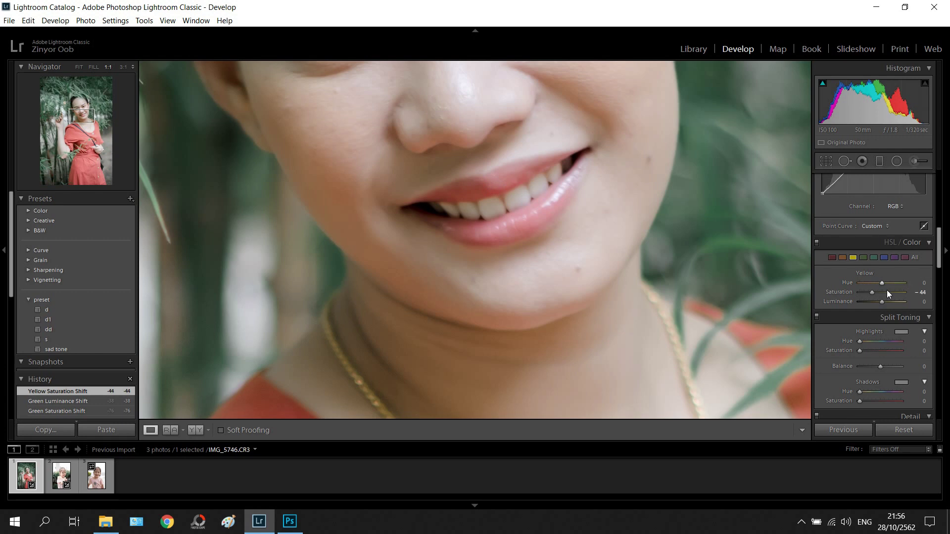
left_click(833, 258)
left_click_drag(884, 293, 894, 290)
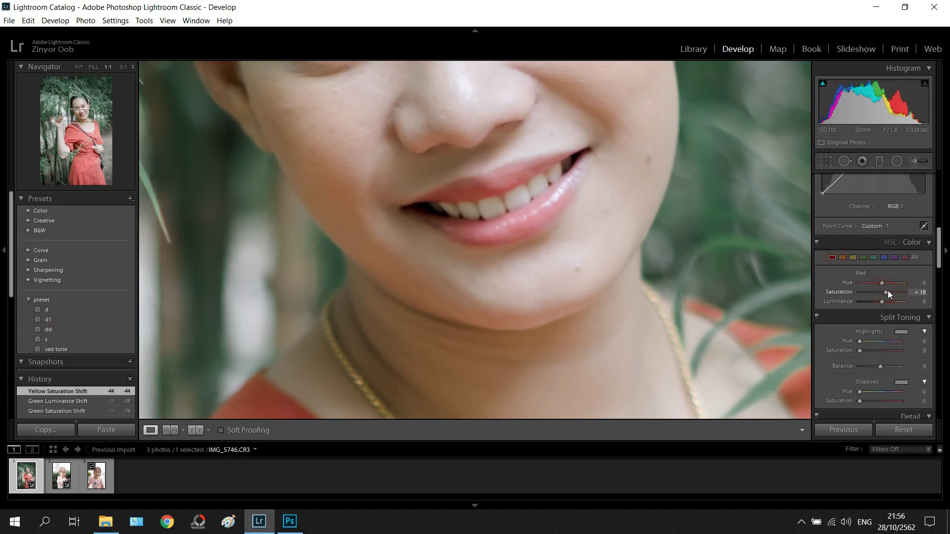
left_click_drag(882, 301, 880, 302)
left_click(642, 301)
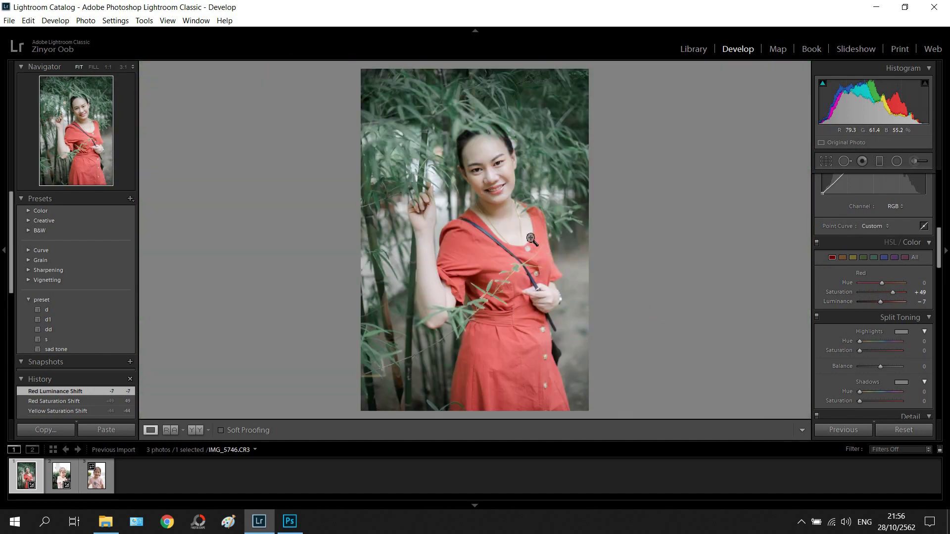
Step: Set oranges to saturation +20, luminance +7, and desaturate yellows further to −61
left_click(842, 258)
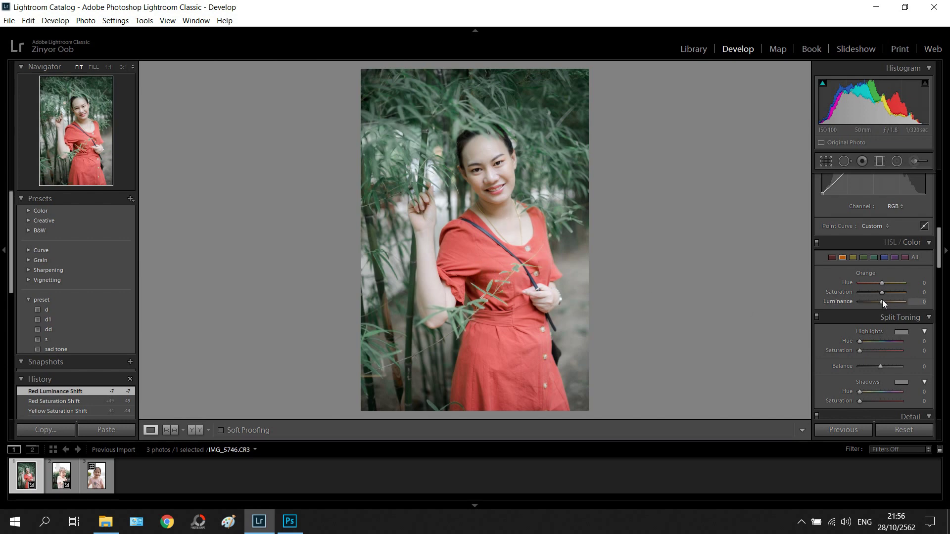
left_click_drag(883, 302, 886, 306)
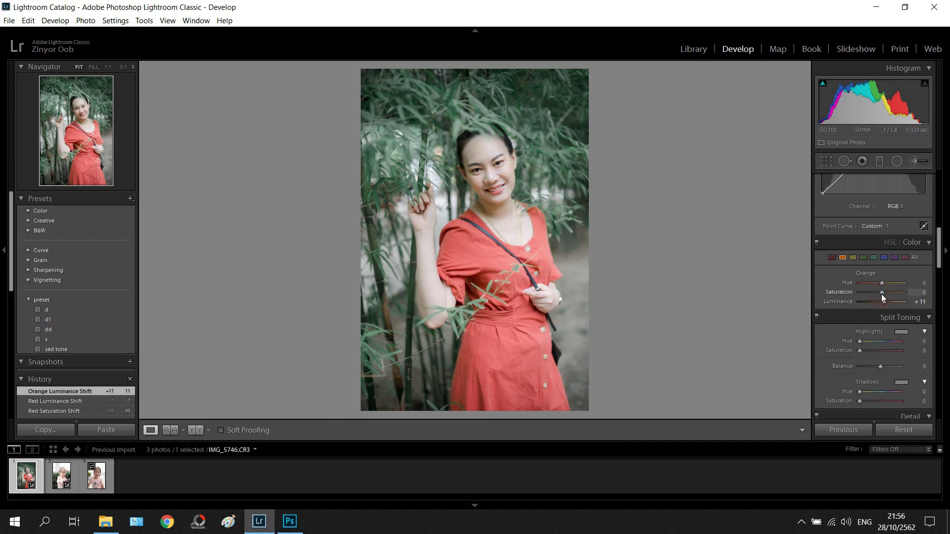
left_click(852, 257)
left_click_drag(872, 292, 869, 292)
left_click(842, 257)
left_click_drag(884, 294, 880, 302)
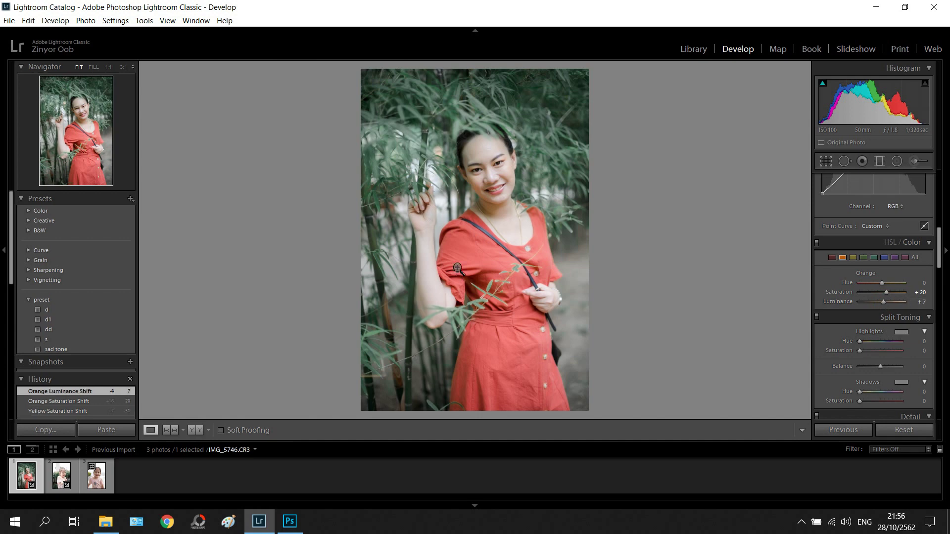
left_click(501, 183)
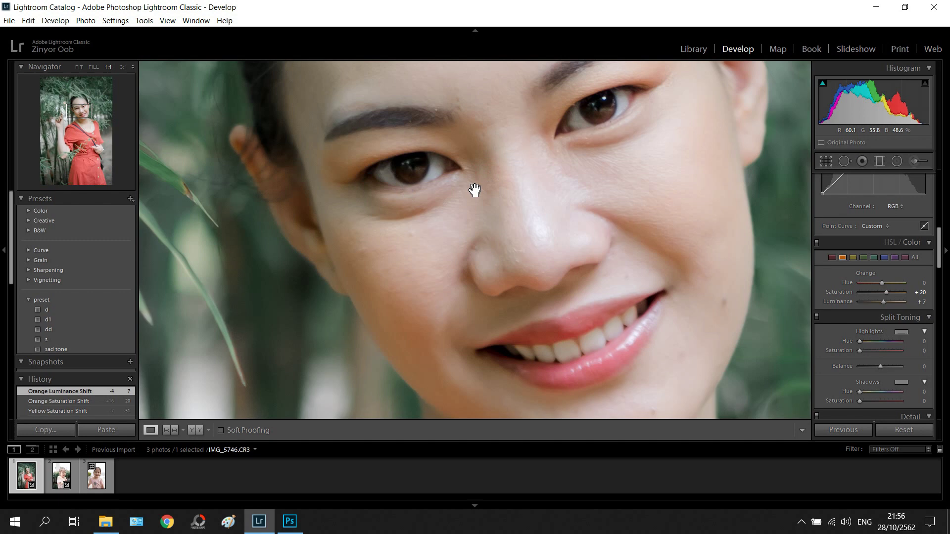
left_click(403, 178)
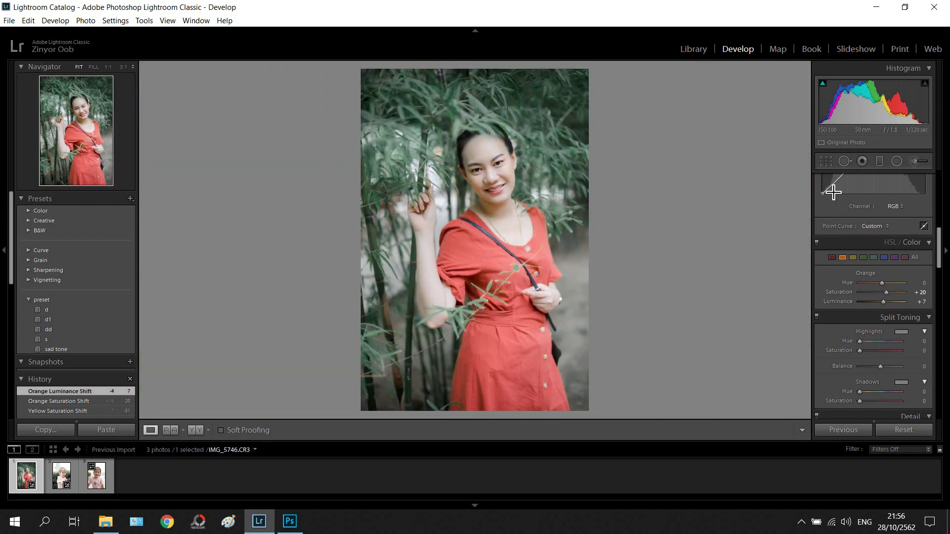
Step: Crop tighter from the bottom-right corner and reposition the woman within the frame
left_click(825, 162)
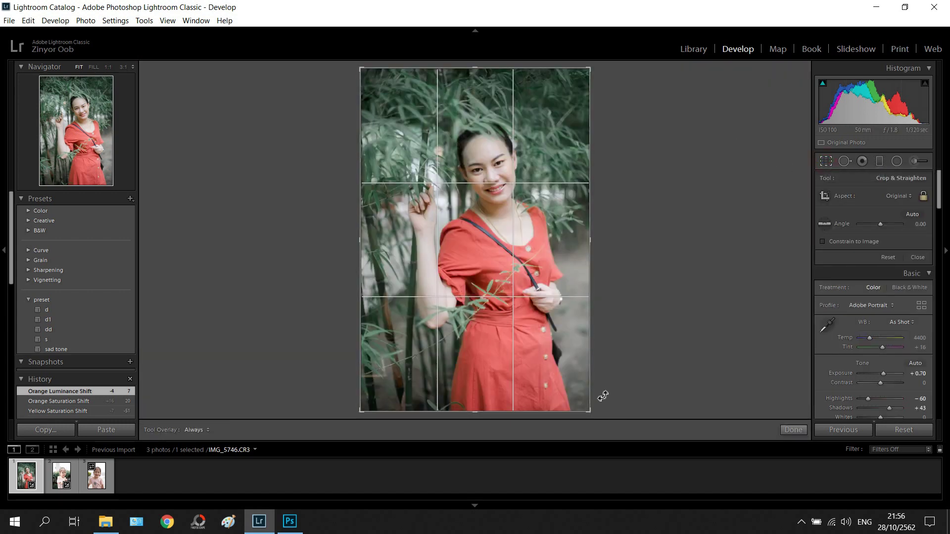
left_click_drag(590, 411, 585, 400)
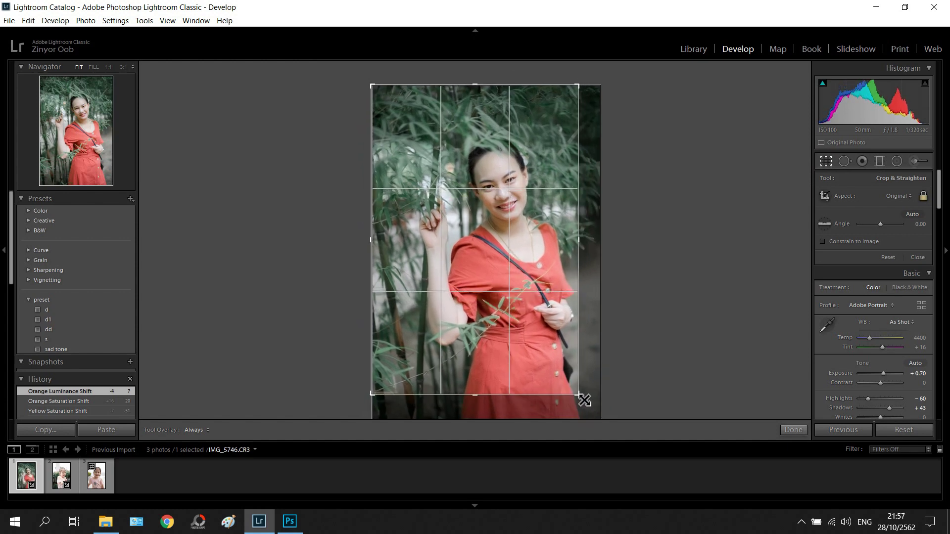
left_click_drag(552, 371, 550, 372)
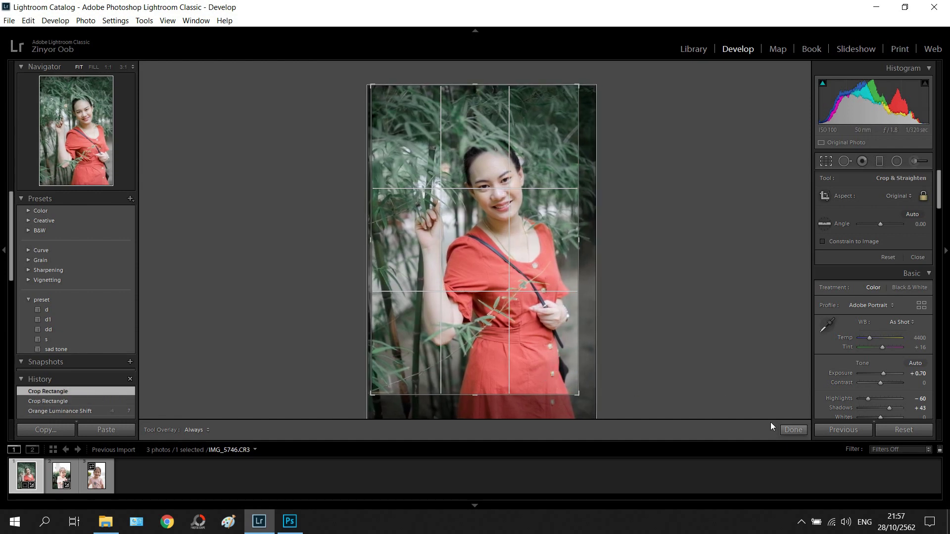
left_click(794, 430)
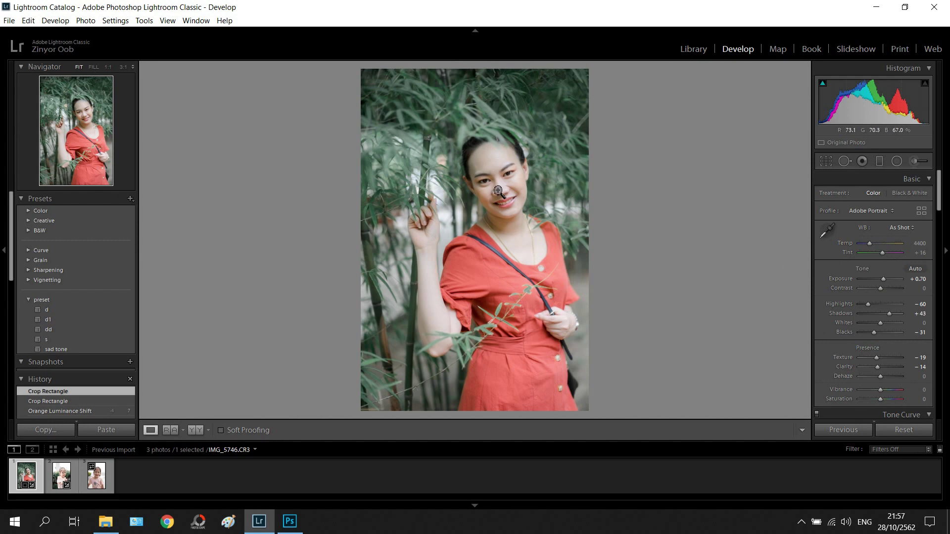
left_click_drag(504, 168, 554, 259)
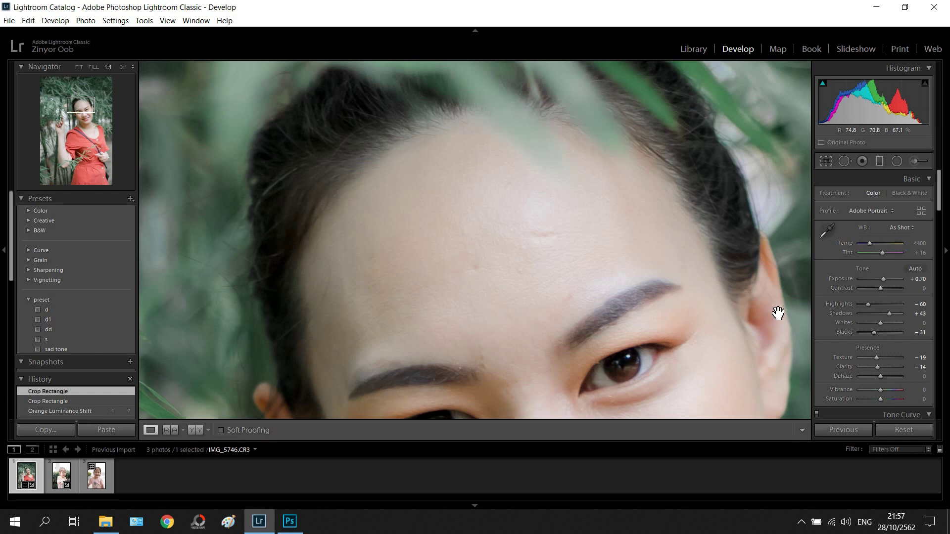
Step: Draw a radial filter ellipse on the forehead with its mask inverted
left_click(897, 161)
left_click_drag(417, 245, 513, 277)
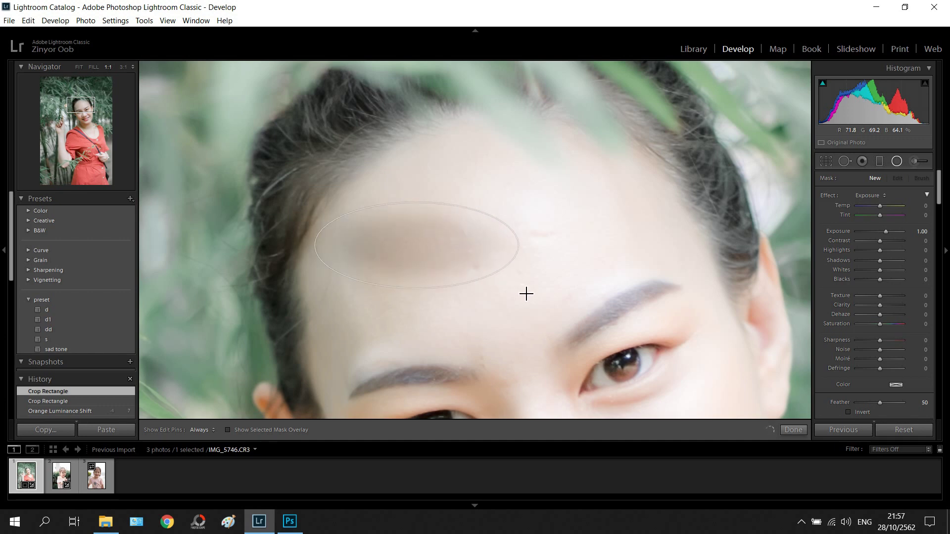
left_click_drag(513, 277, 523, 287)
left_click_drag(418, 247, 503, 250)
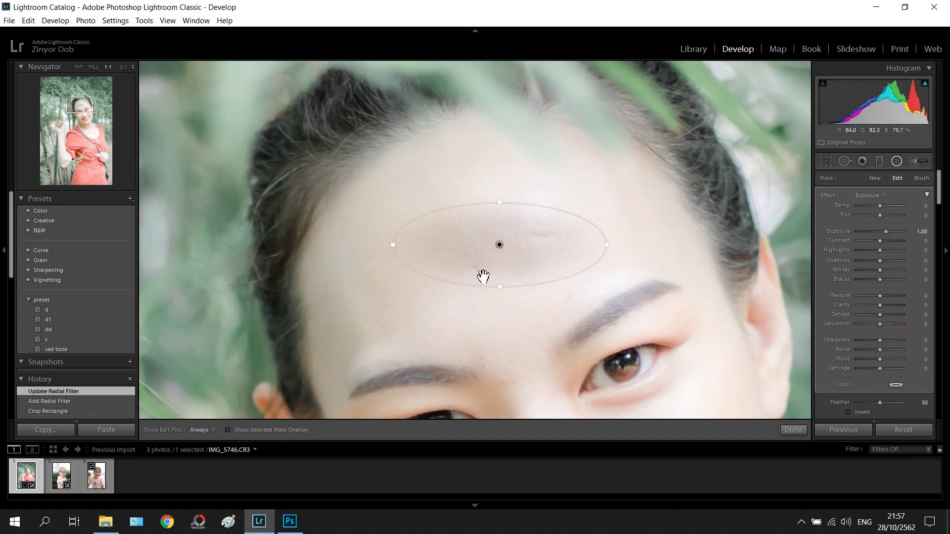
left_click(848, 412)
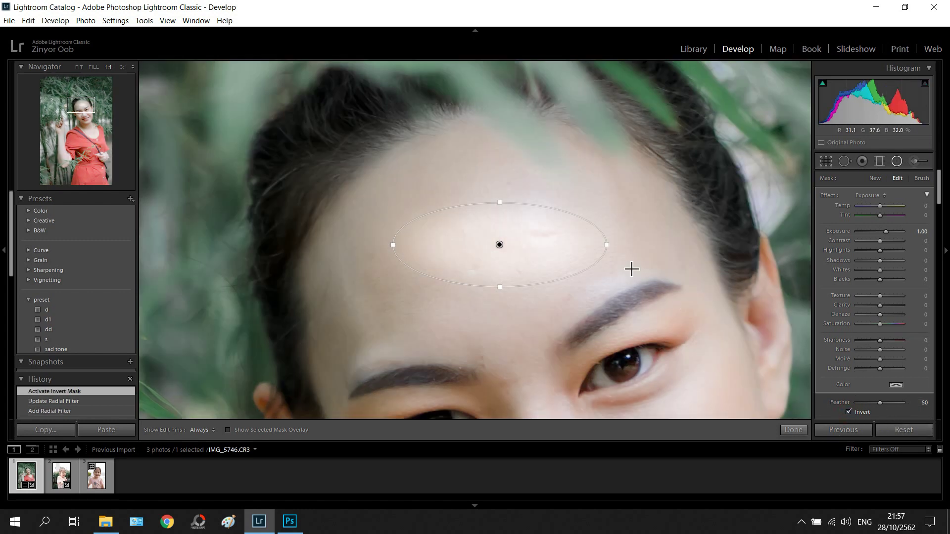
left_click(849, 412)
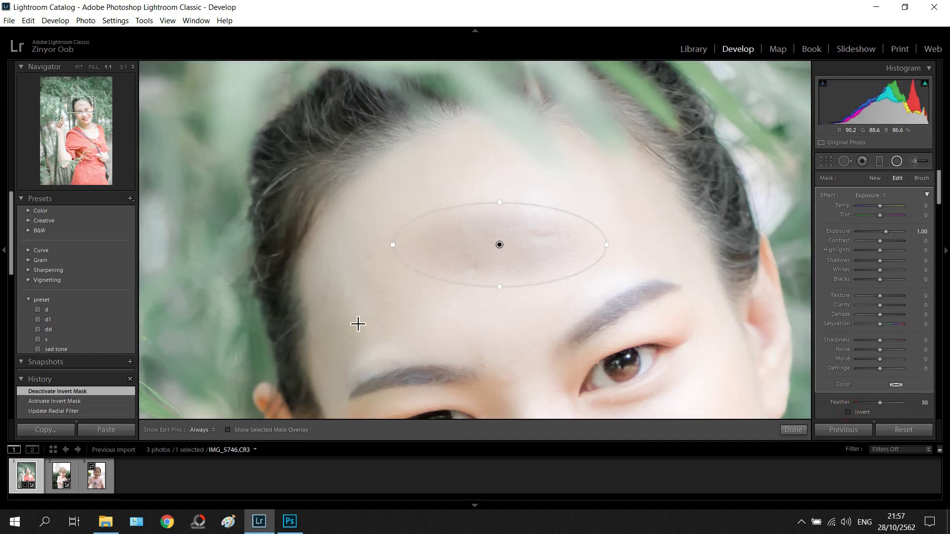
left_click(848, 412)
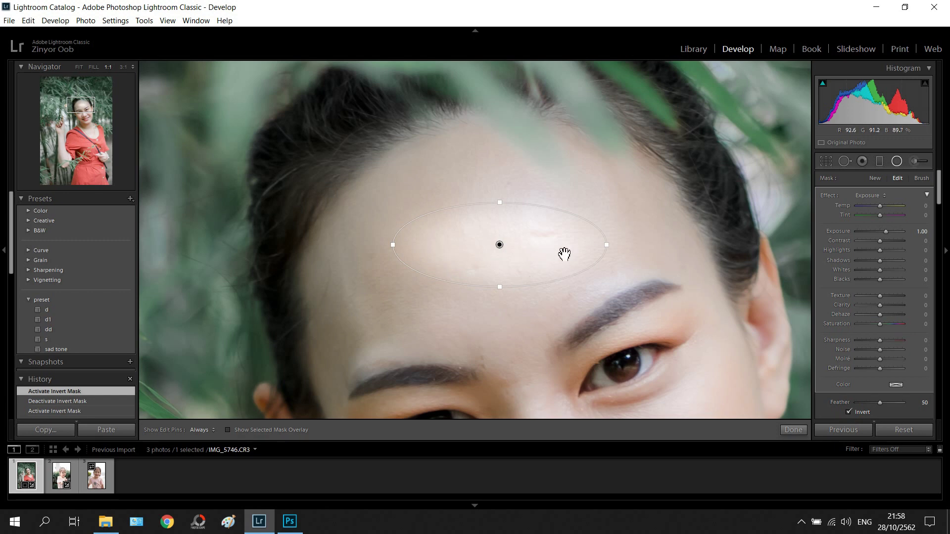
Step: Reset the filter's exposure, set Texture −89 and Clarity −69, and shrink the ellipse
double_click(844, 232)
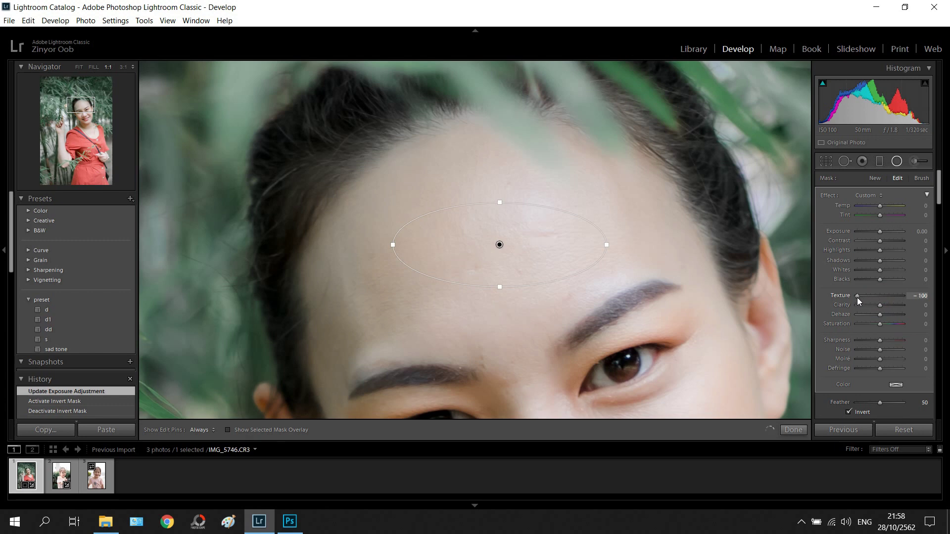
left_click_drag(857, 299, 860, 297)
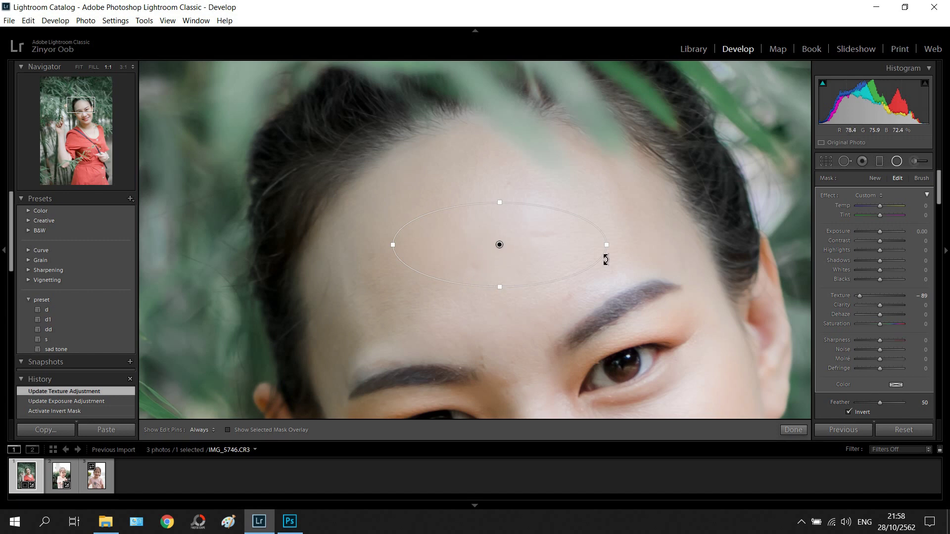
left_click_drag(393, 245, 483, 245)
left_click_drag(498, 285, 504, 263)
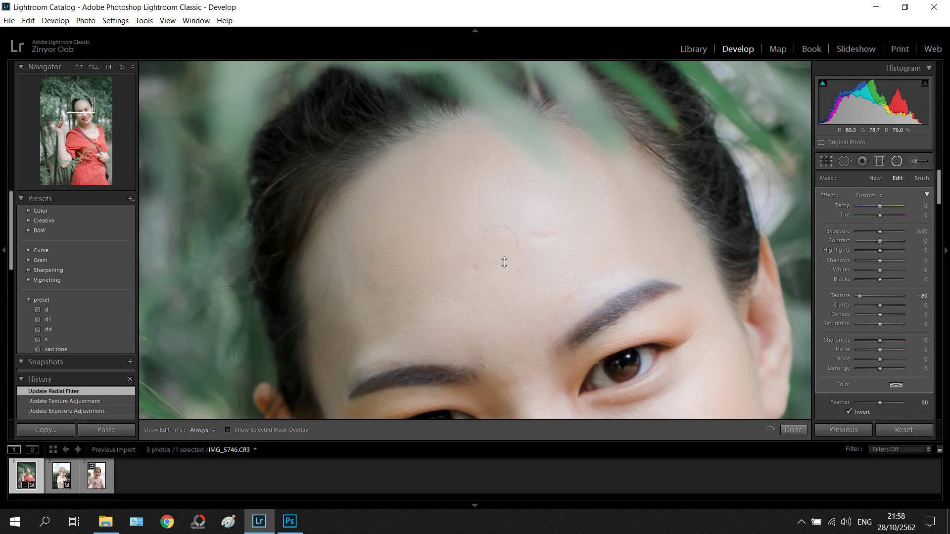
left_click_drag(517, 245, 546, 241)
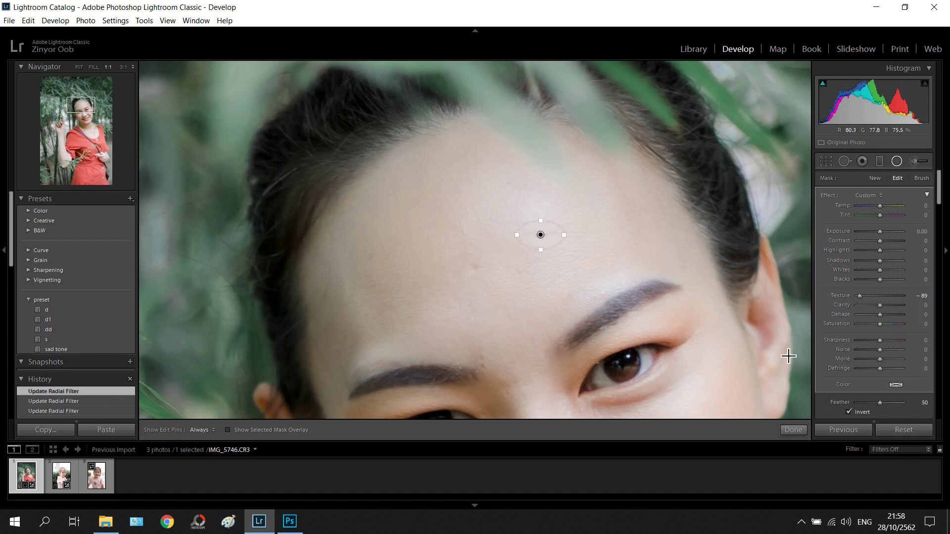
left_click_drag(880, 306, 866, 305)
left_click(793, 430)
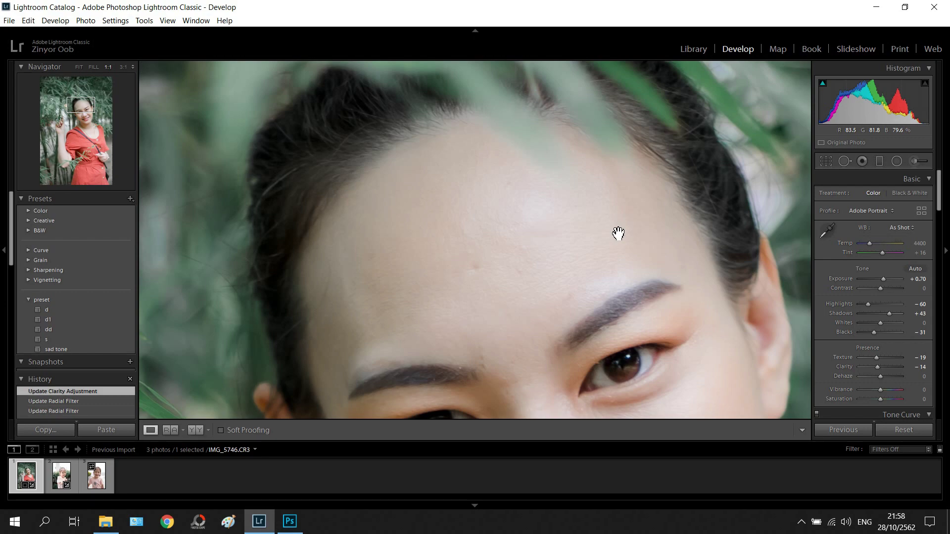
Step: At 1:1, add an inverted forehead radial filter with Exposure 0, Texture -63, Clarity -70
left_click(474, 308)
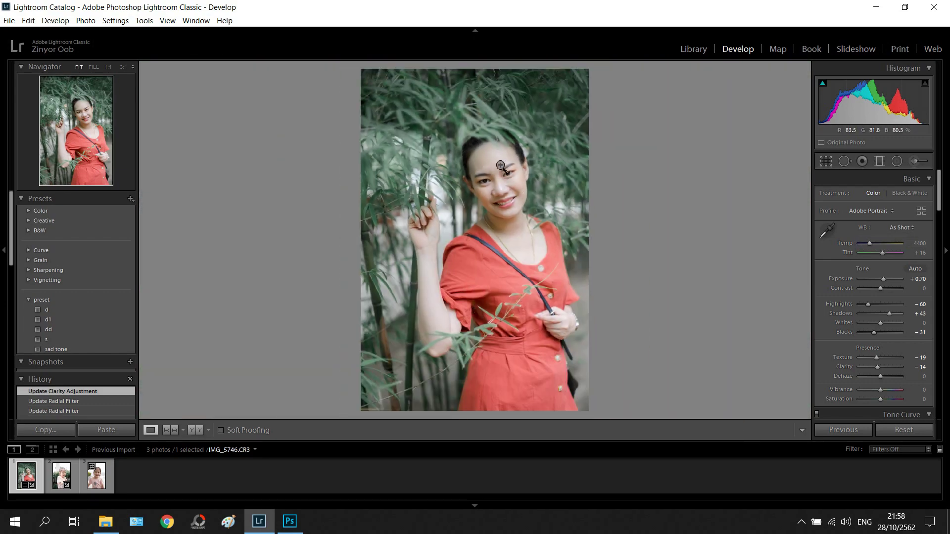
left_click(498, 163)
left_click_drag(566, 223, 654, 356)
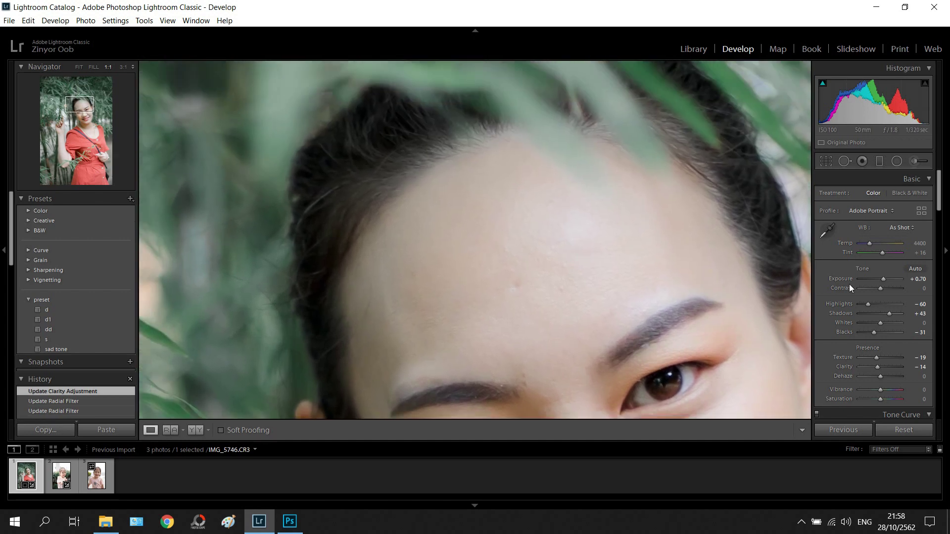
left_click(896, 162)
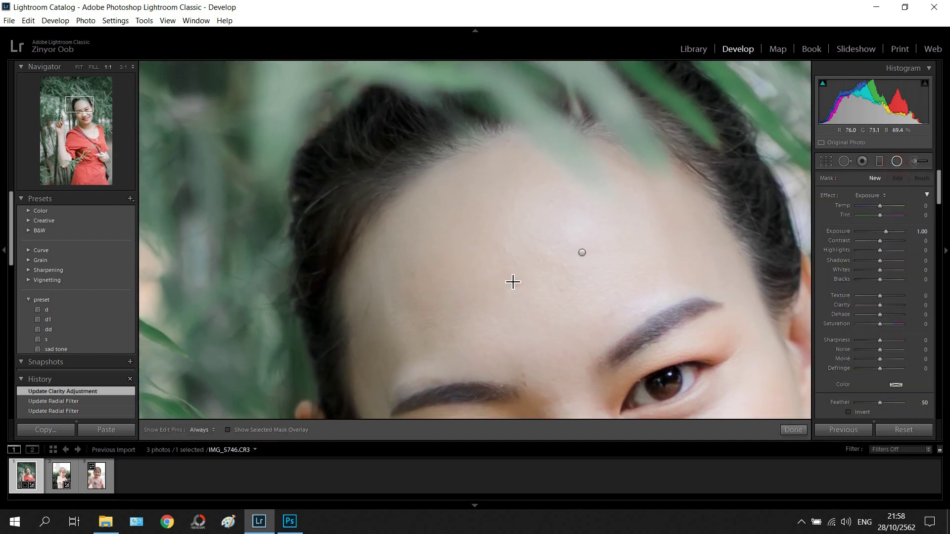
mouse_move(508, 278)
left_mouse_down()
mouse_move(534, 304)
mouse_move(519, 285)
left_mouse_up()
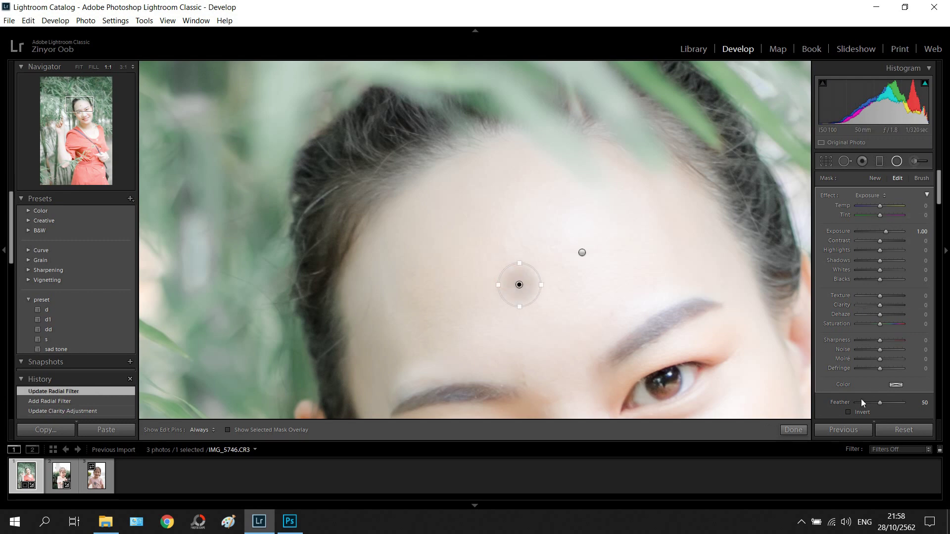
left_click(849, 413)
double_click(836, 231)
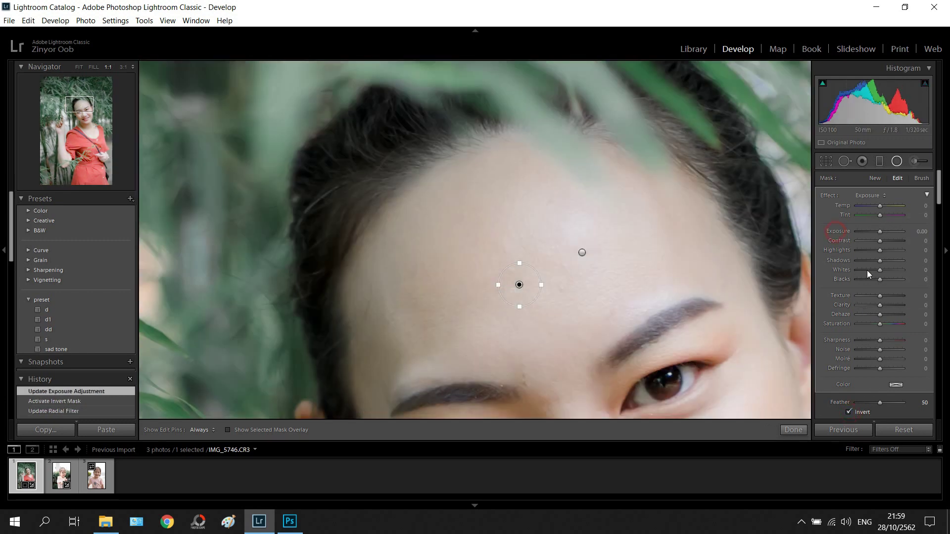
left_click_drag(880, 297, 865, 294)
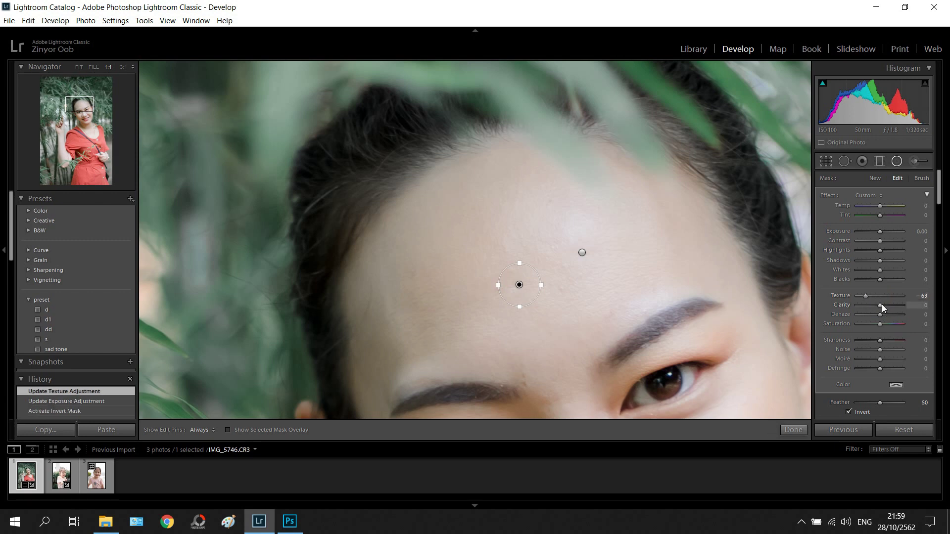
left_click_drag(866, 307, 866, 307)
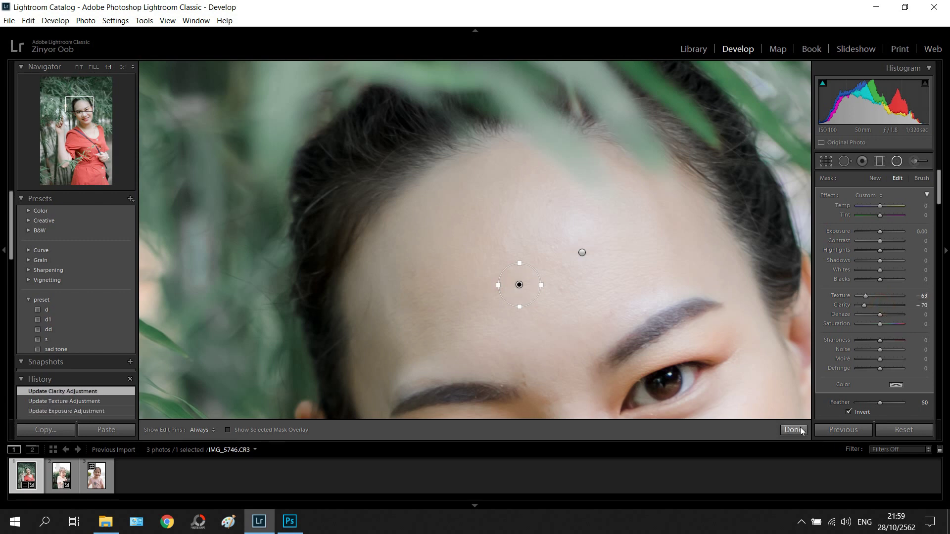
left_click(793, 430)
Step: Pan to the cheek beside the nose and draw a radial filter over it
scroll(643, 346, "down", 2)
scroll(644, 347, "right", 4)
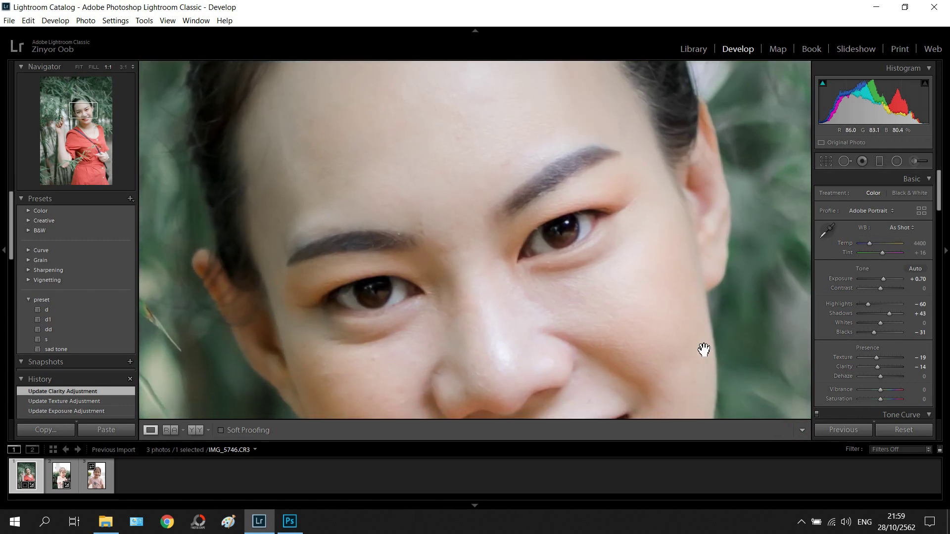
scroll(619, 223, "down", 3)
scroll(619, 222, "right", 3)
scroll(622, 225, "down", 1)
scroll(732, 233, "left", 4)
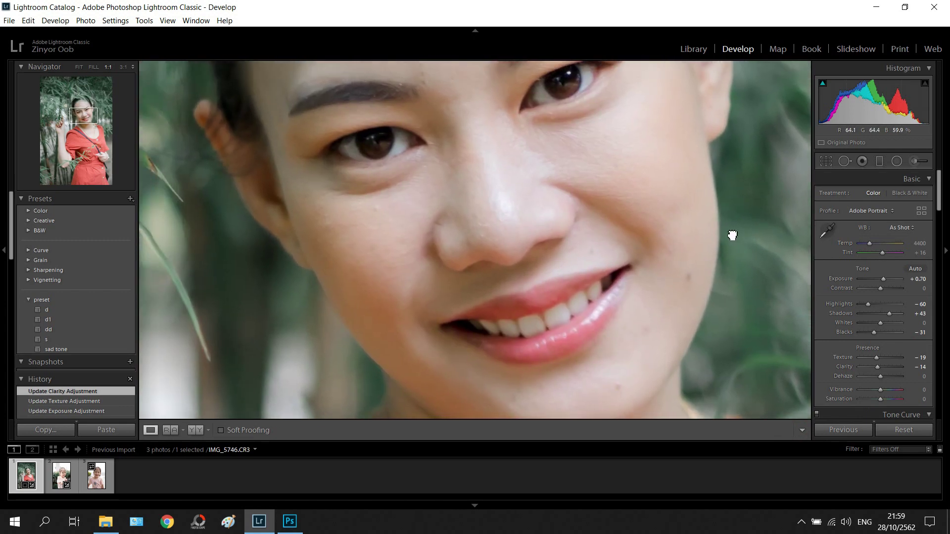
scroll(757, 248, "up", 2)
left_click_drag(605, 254, 732, 272)
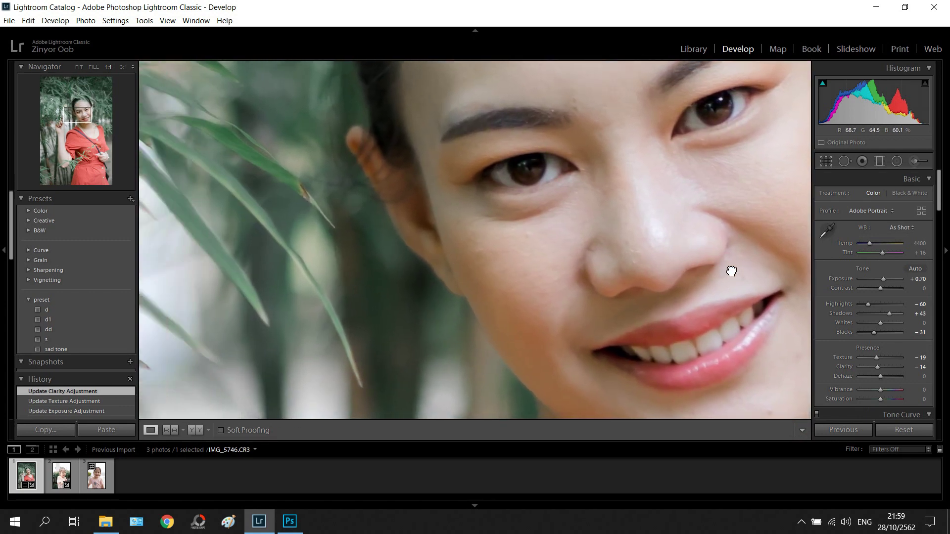
left_click(897, 162)
mouse_move(488, 249)
left_mouse_down()
mouse_move(520, 269)
mouse_move(511, 262)
left_mouse_up()
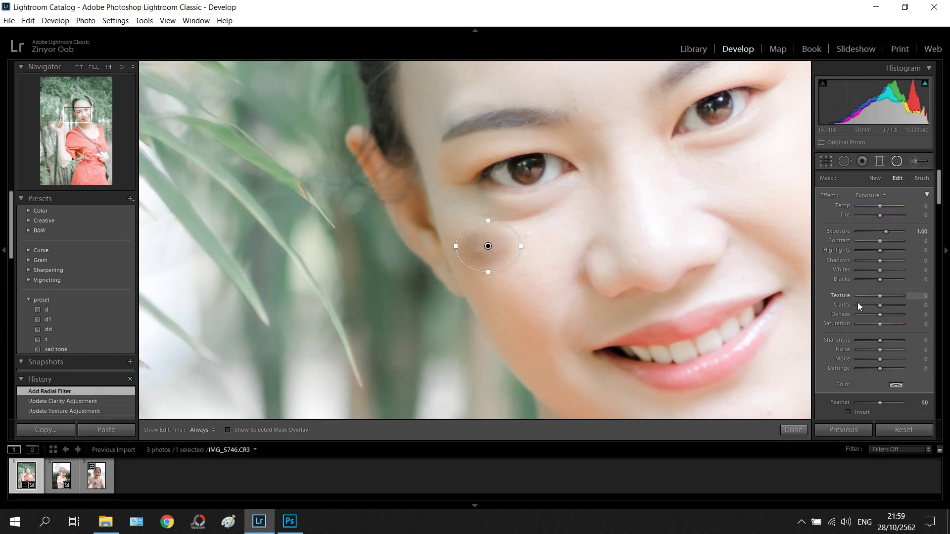
Step: Invert the cheek filter with Exposure 0, Texture -65 and Clarity -65, then zoom out
left_click(851, 413)
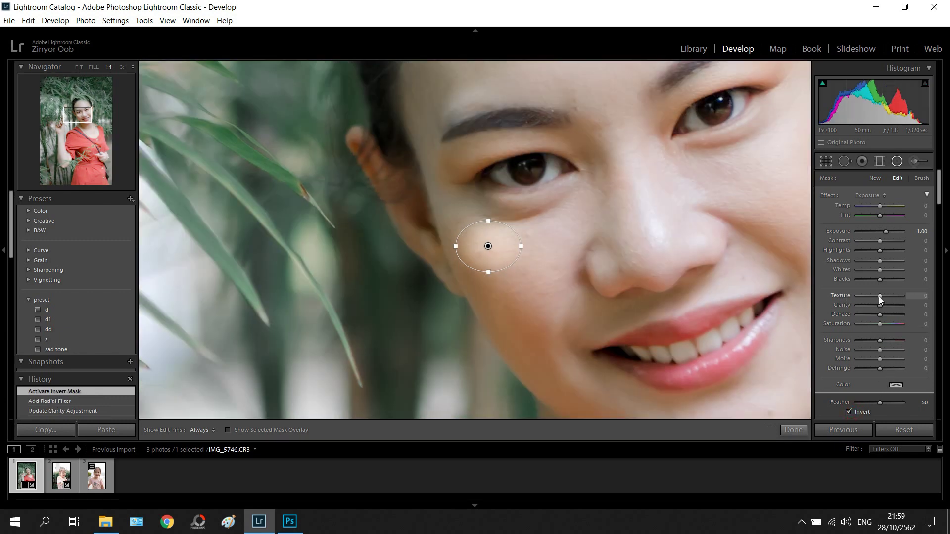
double_click(837, 233)
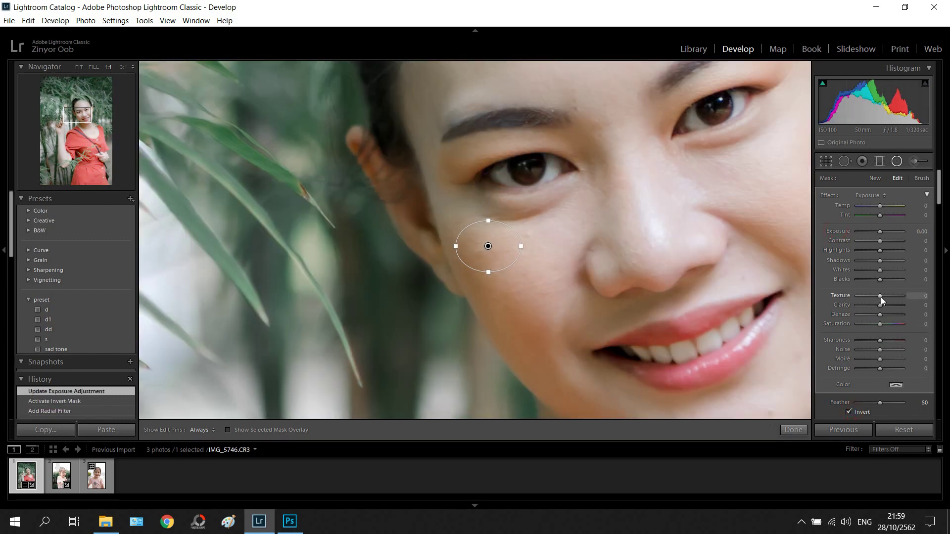
left_click_drag(869, 296, 865, 296)
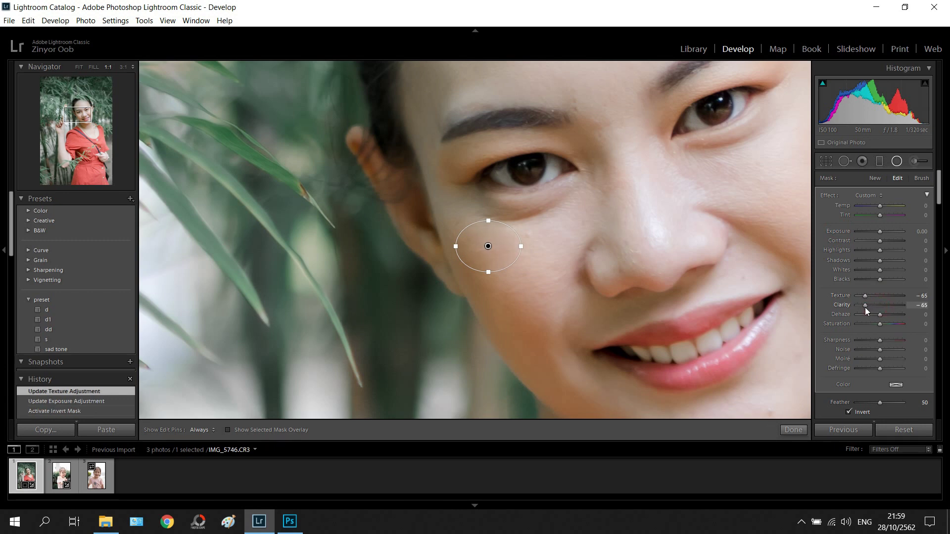
left_click(793, 429)
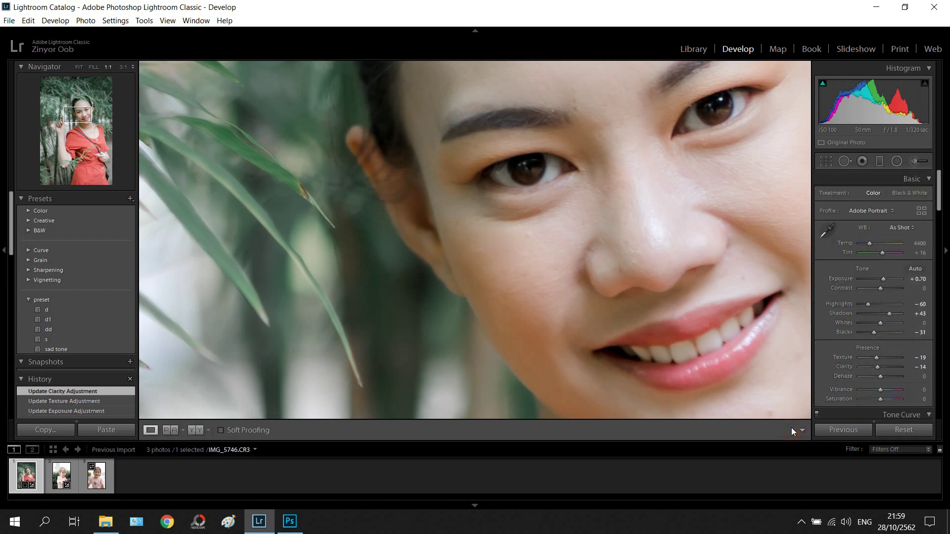
mouse_move(776, 297)
left_mouse_down()
mouse_move(559, 277)
mouse_move(598, 377)
left_mouse_up()
left_click_drag(548, 246, 547, 329)
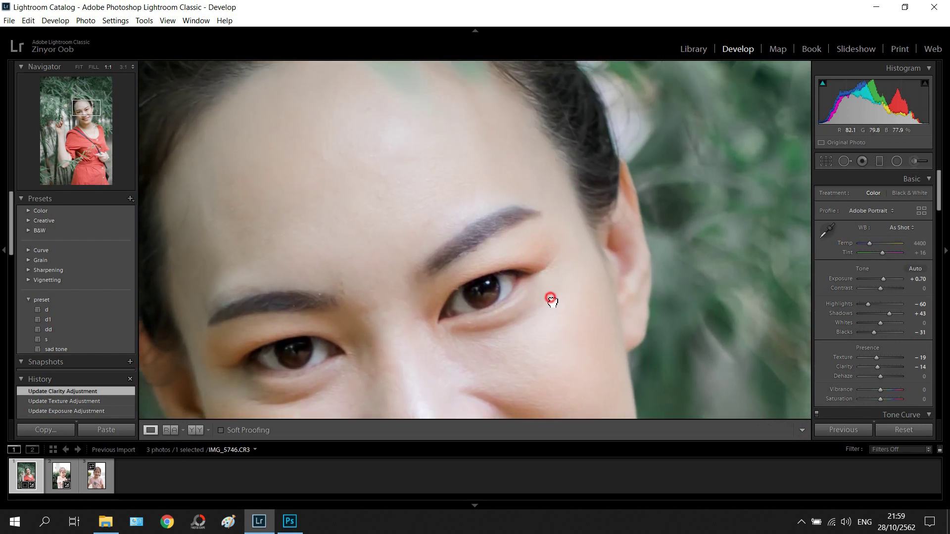
left_click(551, 299)
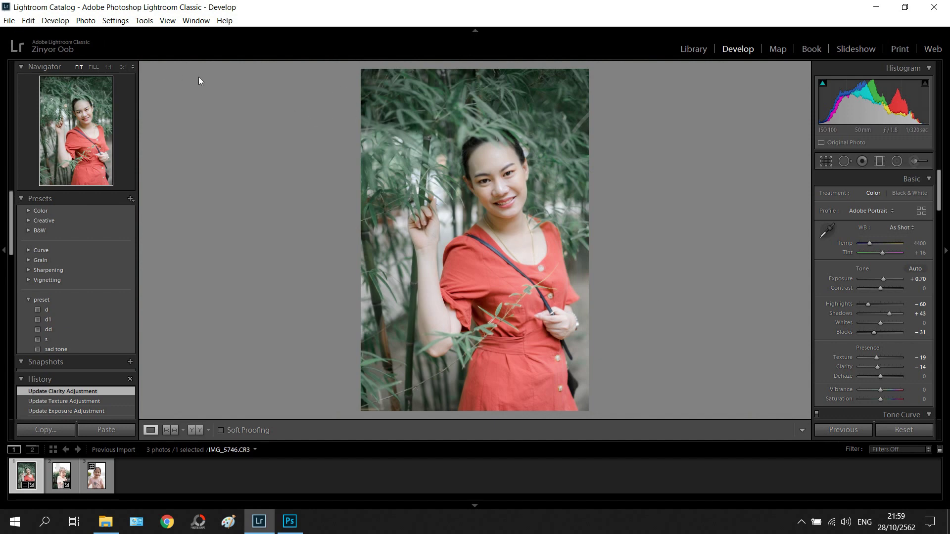
Step: Open File > Export for the retouched bamboo portrait
scroll(895, 301, "down", 2)
scroll(898, 300, "down", 5)
scroll(901, 299, "down", 3)
scroll(901, 299, "down", 4)
scroll(901, 299, "down", 3)
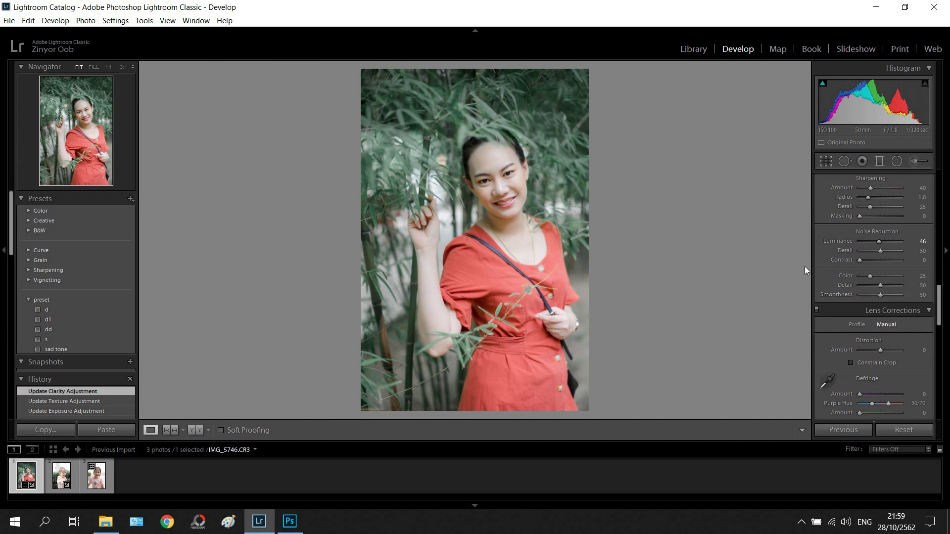
scroll(881, 269, "up", 10)
left_click(9, 20)
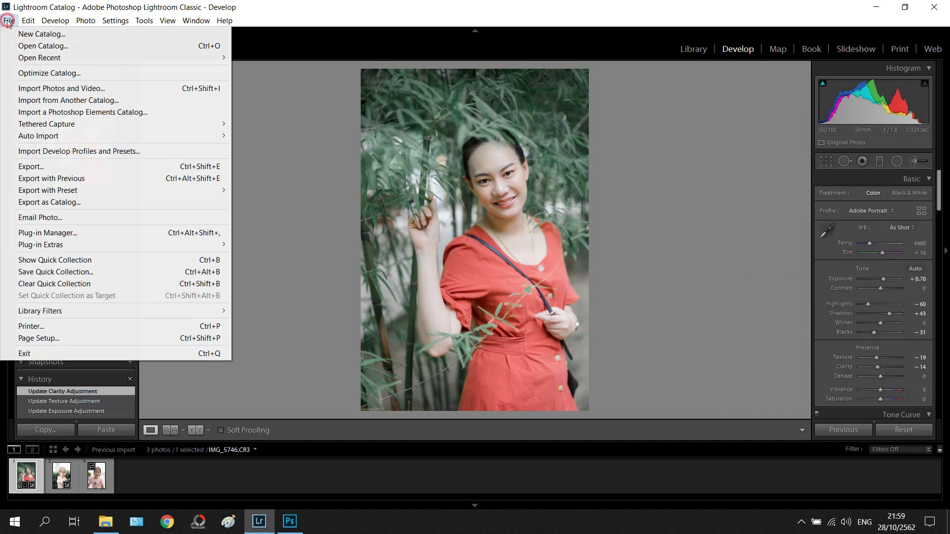
left_click(73, 167)
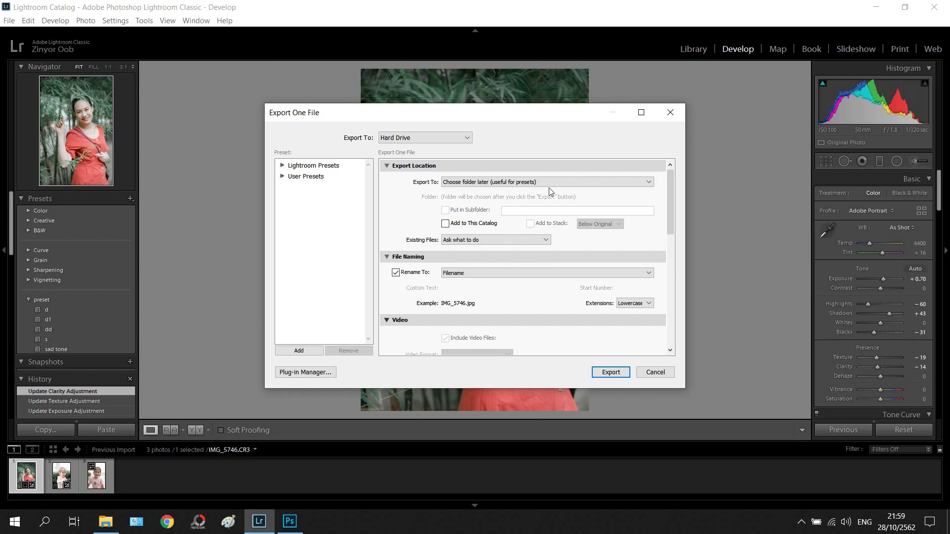
Step: Export the photo into the Desktop แต่ง folder and return to Photoshop
left_click(612, 372)
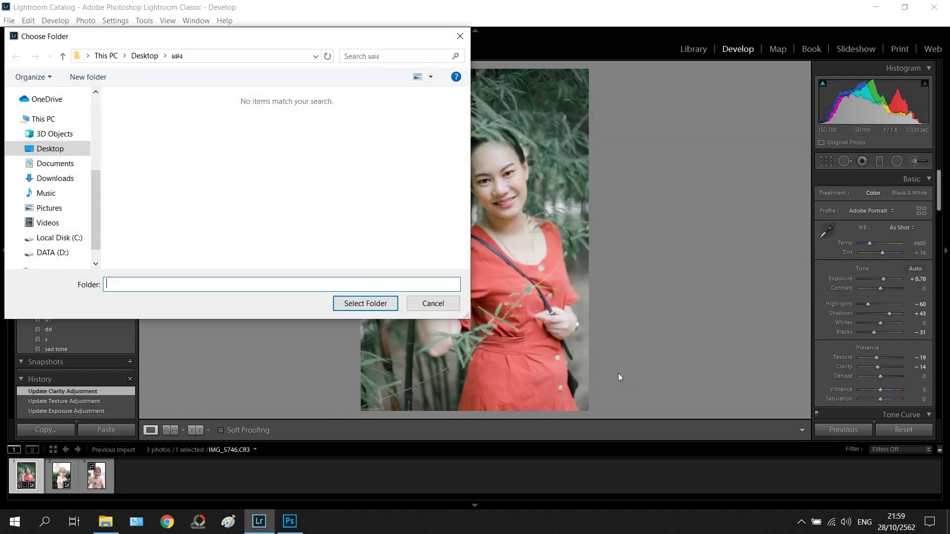
left_click(140, 59)
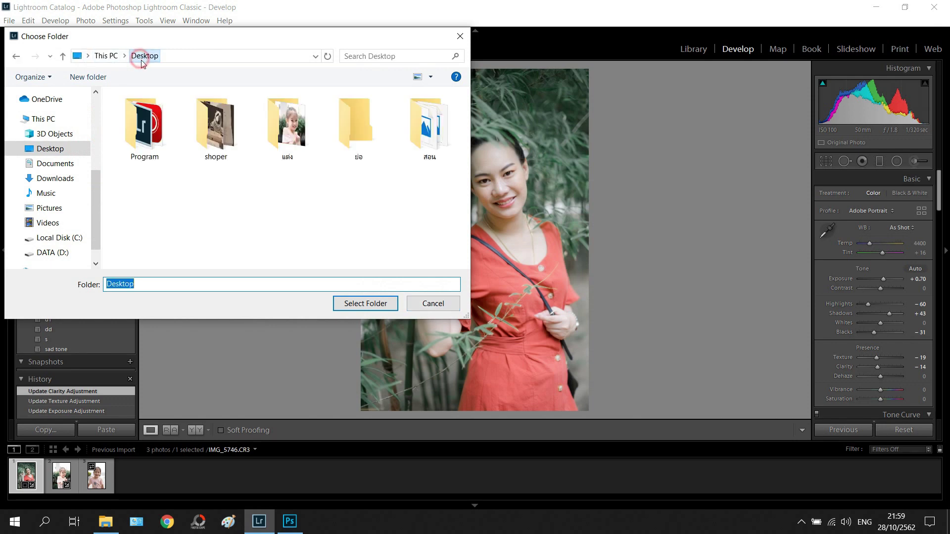
left_click(291, 137)
double_click(291, 137)
left_click(365, 303)
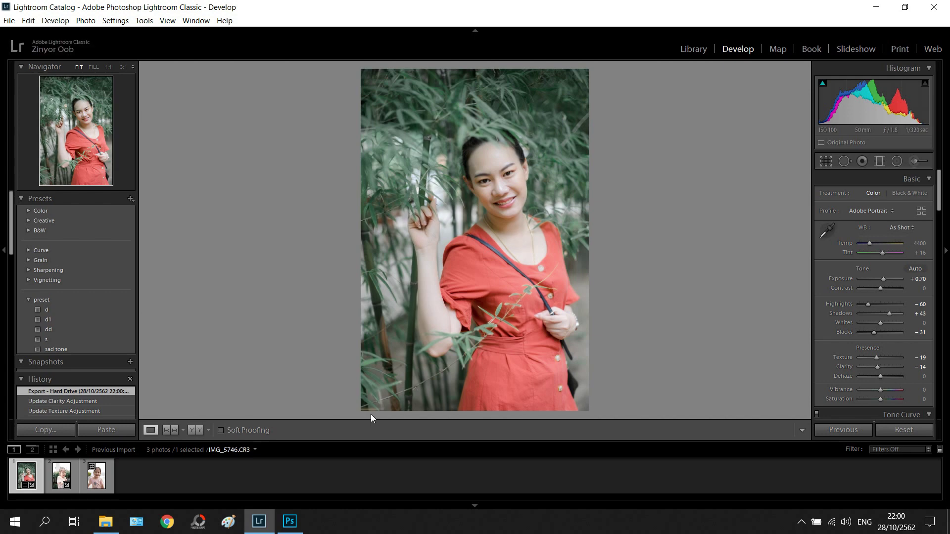
left_click(290, 522)
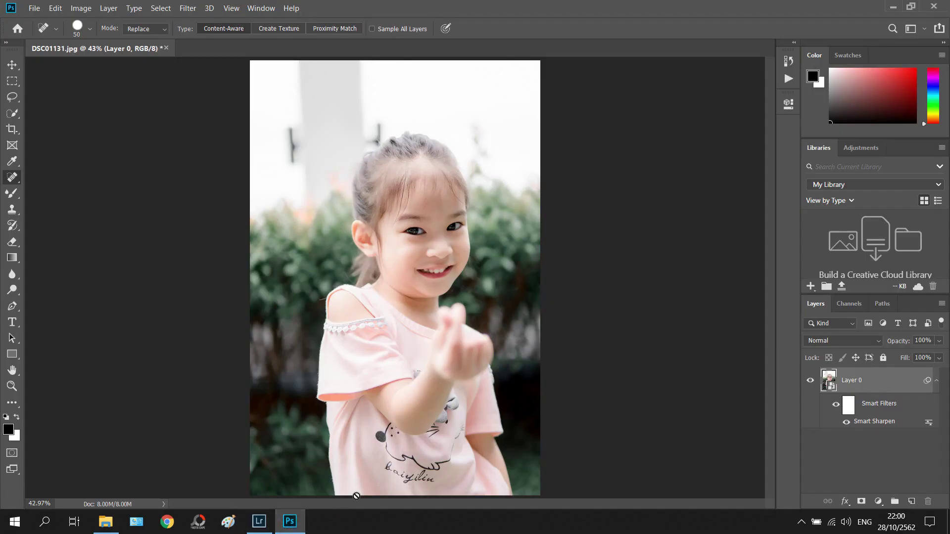
Step: Close DSC01131.jpg without saving, open IMG_5746.jpg, and launch Filter > Liquify
left_click(166, 49)
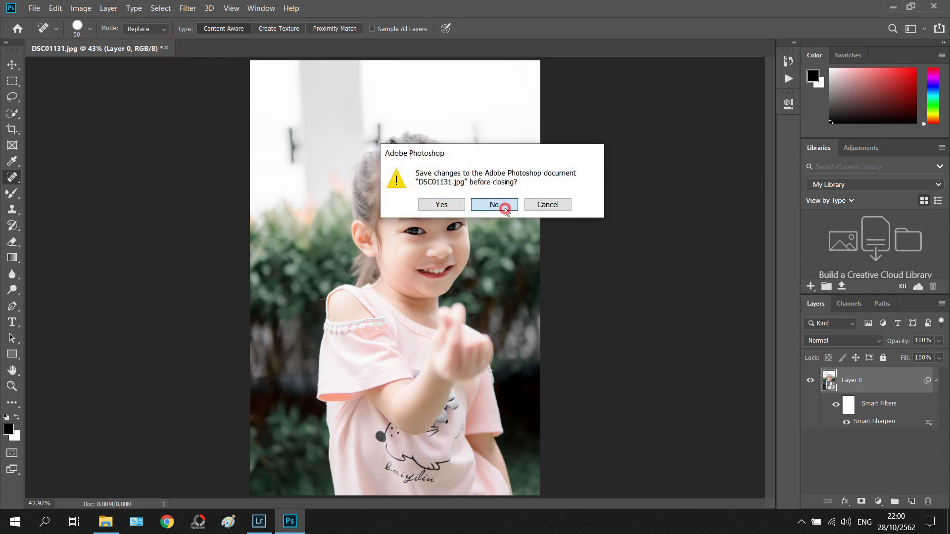
left_click(496, 204)
left_click(43, 203)
left_click(223, 128)
left_click(364, 298)
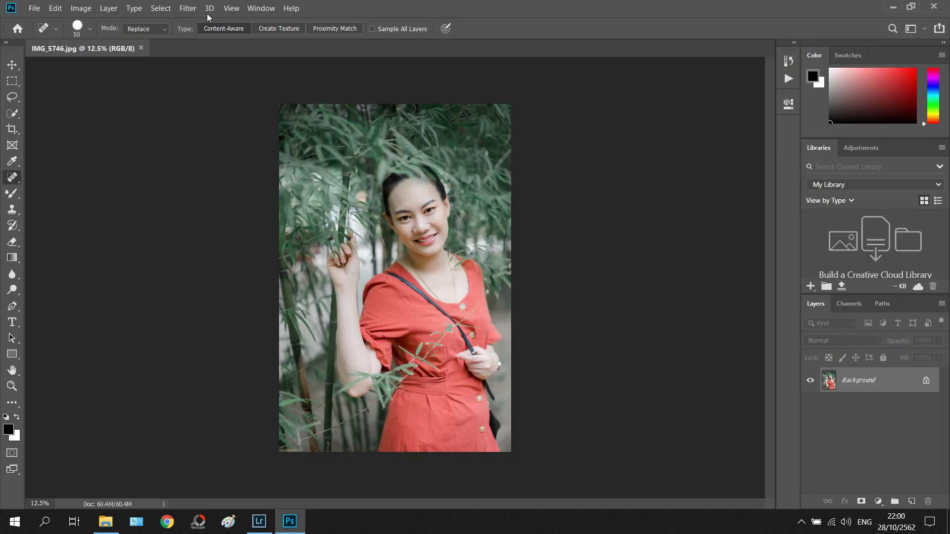
left_click(189, 10)
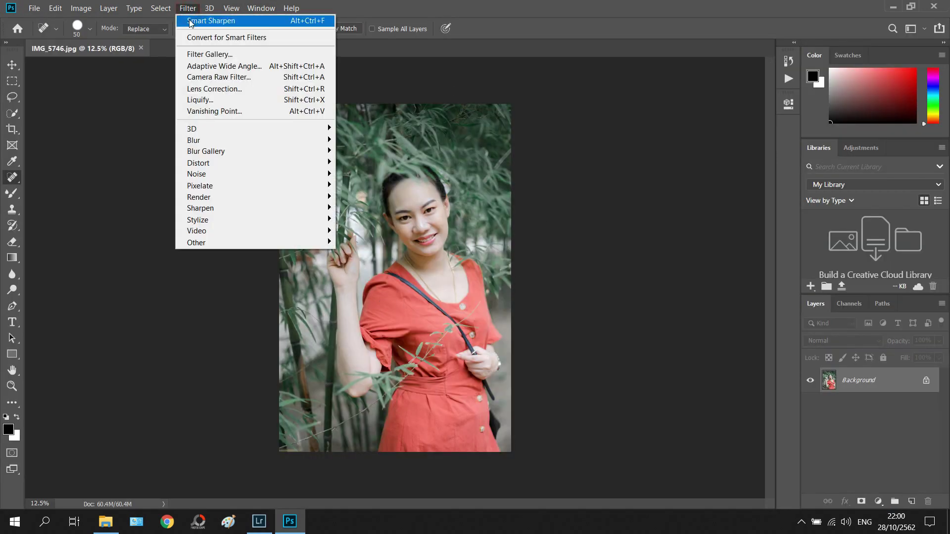
left_click(200, 99)
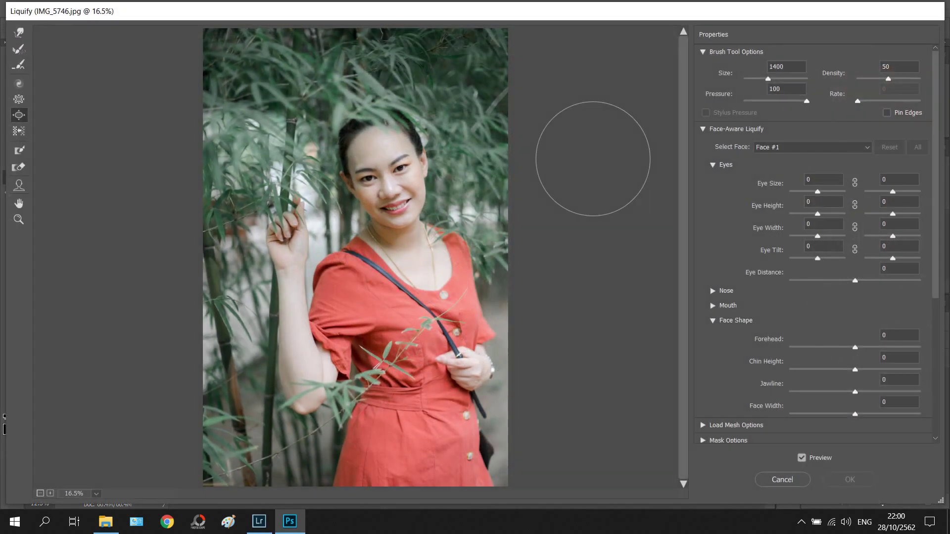
Step: Set the Face-Aware Jawline slider in Liquify to -44
left_click_drag(855, 392, 841, 393)
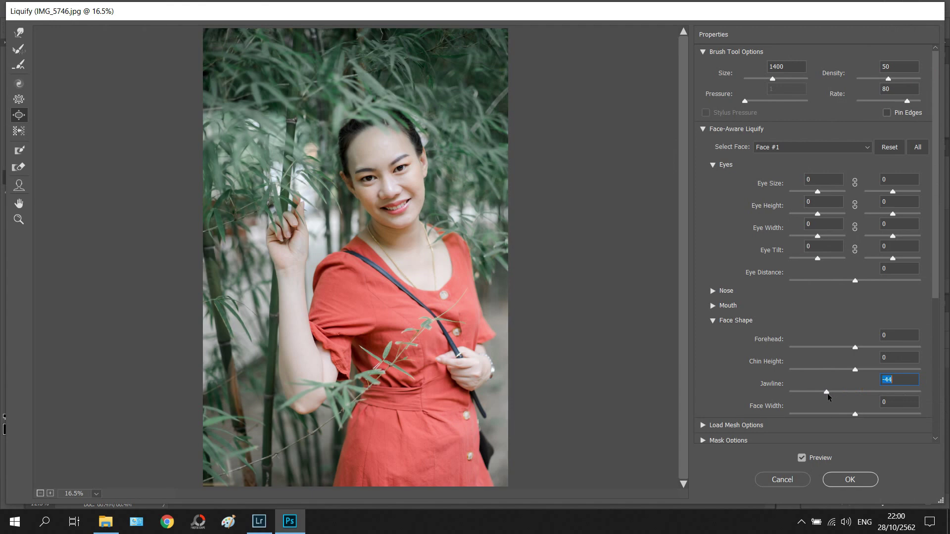
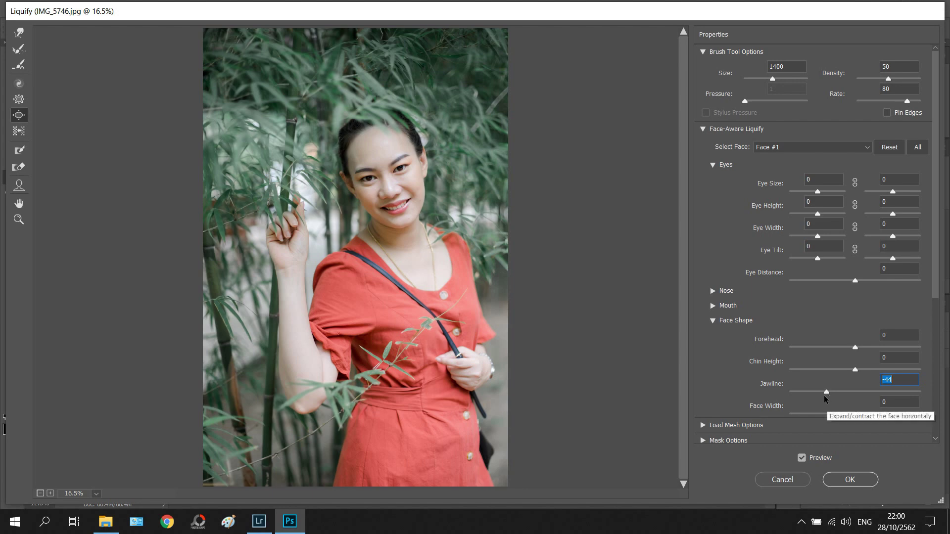
Step: Apply face-aware Liquify with Jawline -63, Face Width -59 and Forehead -100
left_click(827, 394)
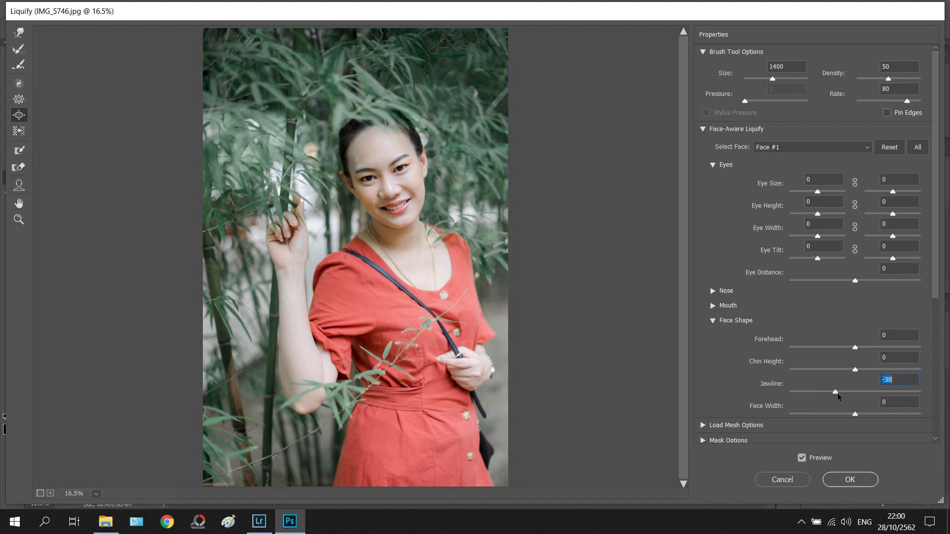
left_click_drag(837, 393, 865, 396)
left_click_drag(845, 392, 814, 392)
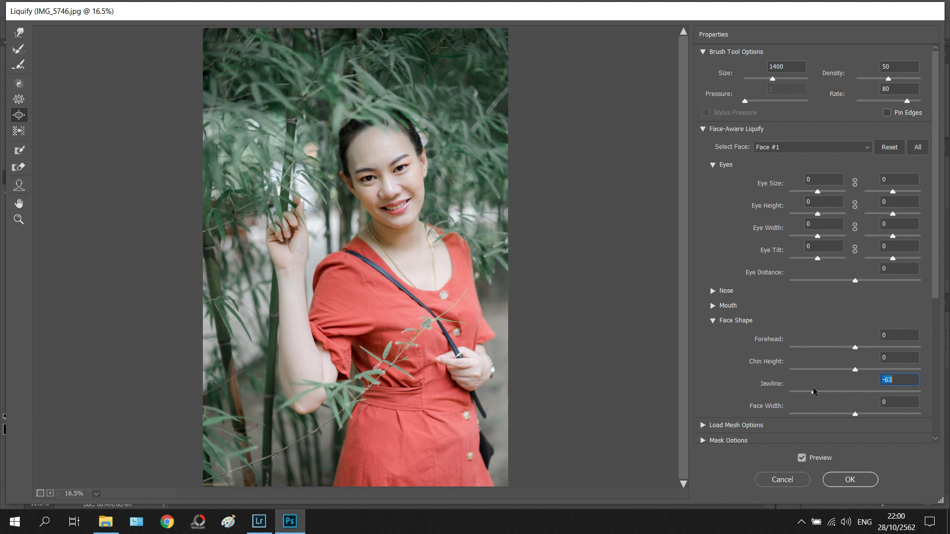
left_click(857, 414)
left_click_drag(854, 414, 818, 419)
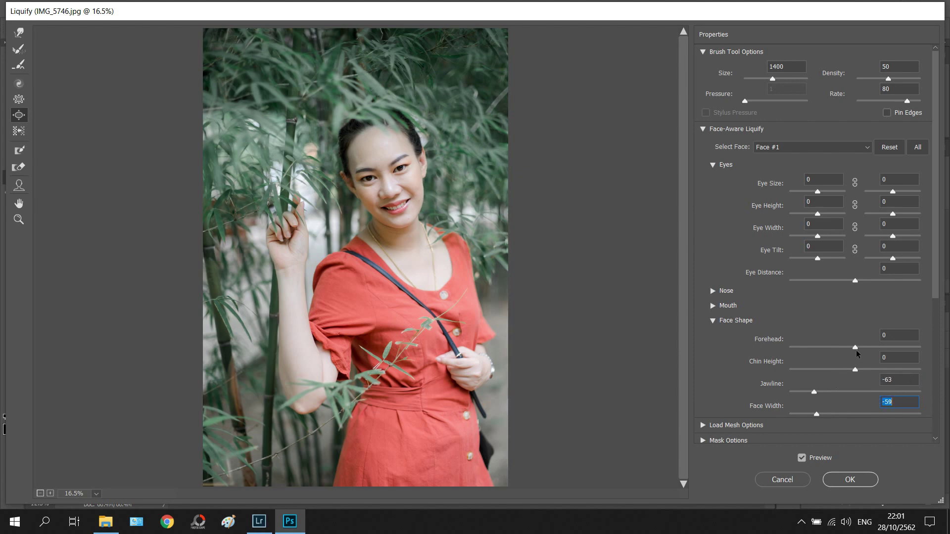
left_click_drag(856, 350, 839, 350)
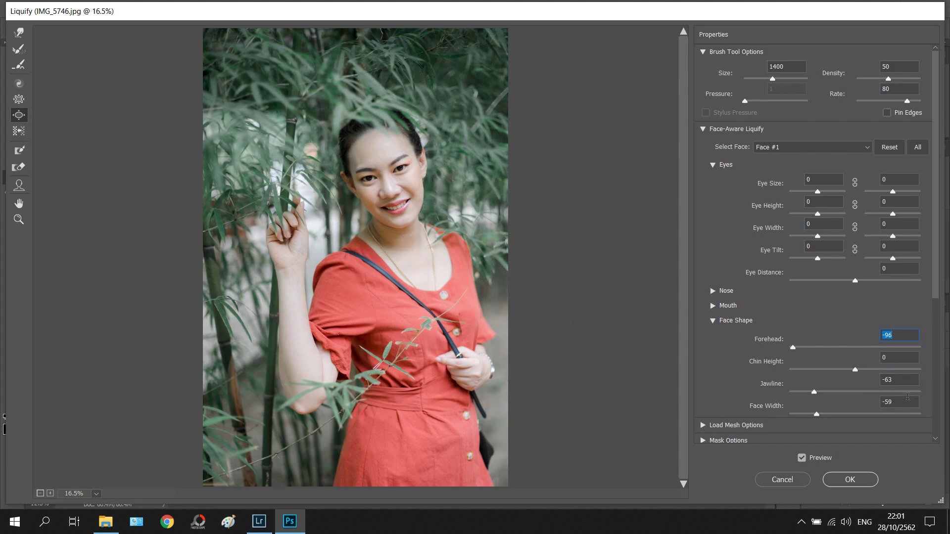
left_click_drag(794, 348, 789, 348)
left_click(860, 485)
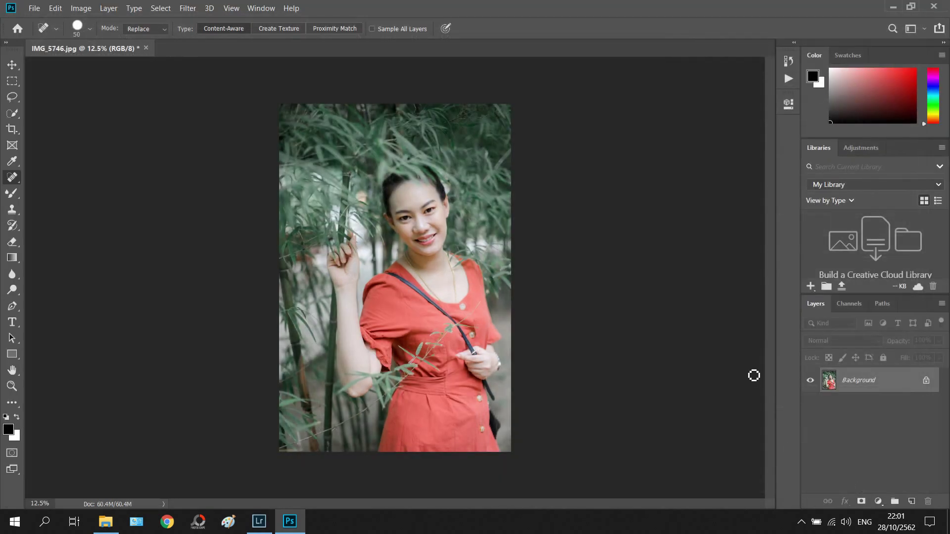
Step: Reopen Liquify with Forehead back at 0 and the Pucker tool selected
left_click(188, 9)
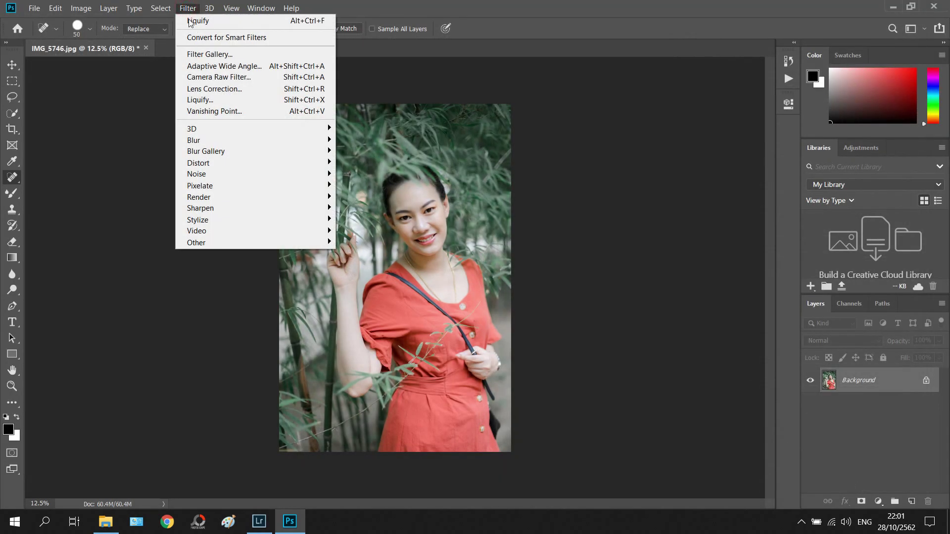
left_click(207, 97)
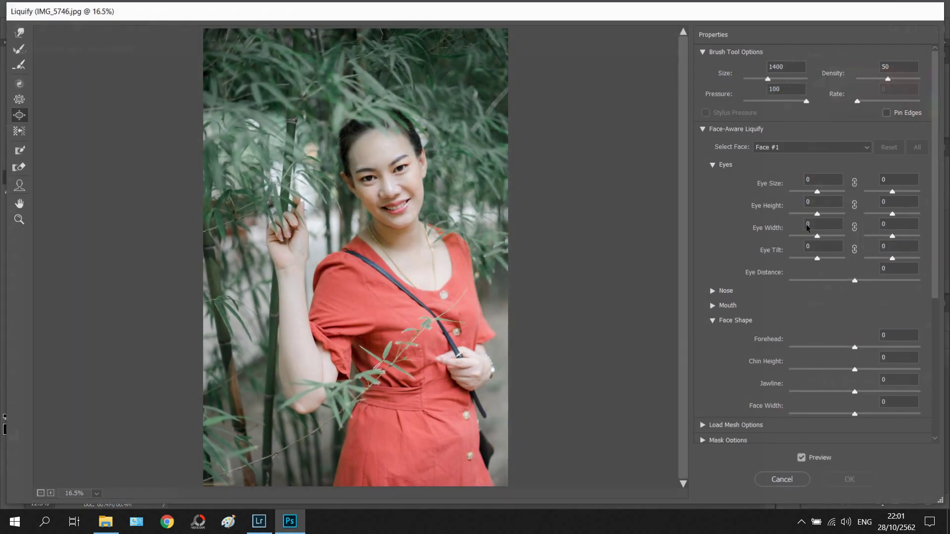
left_click_drag(855, 348, 808, 346)
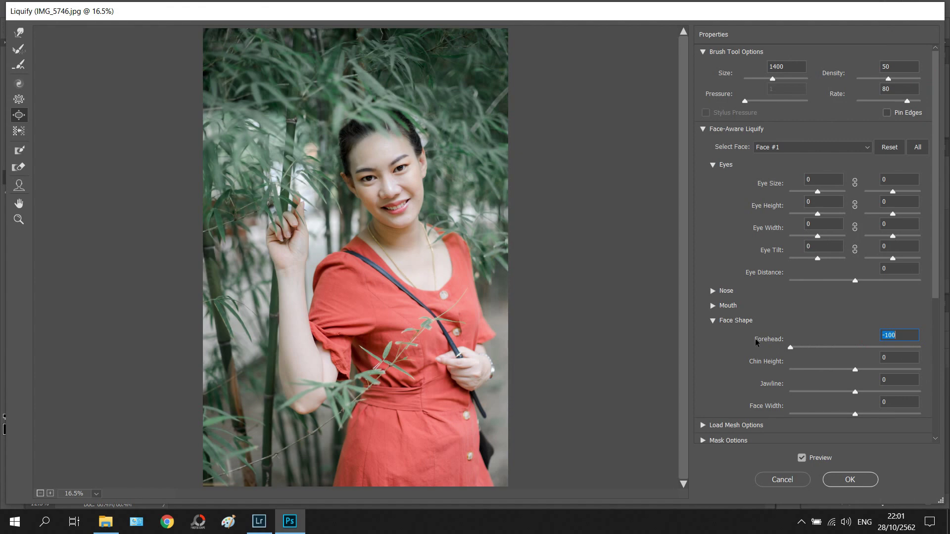
left_click_drag(791, 348, 857, 351)
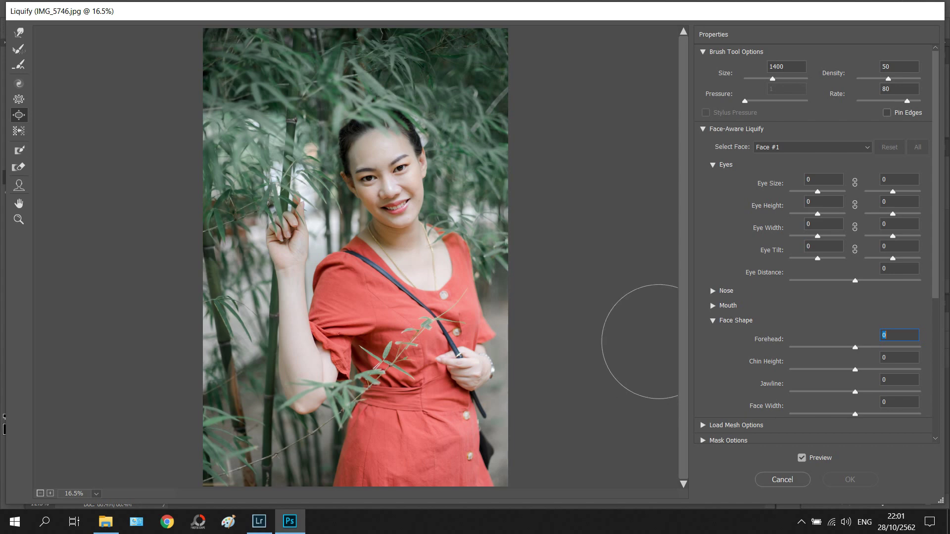
left_click(16, 102)
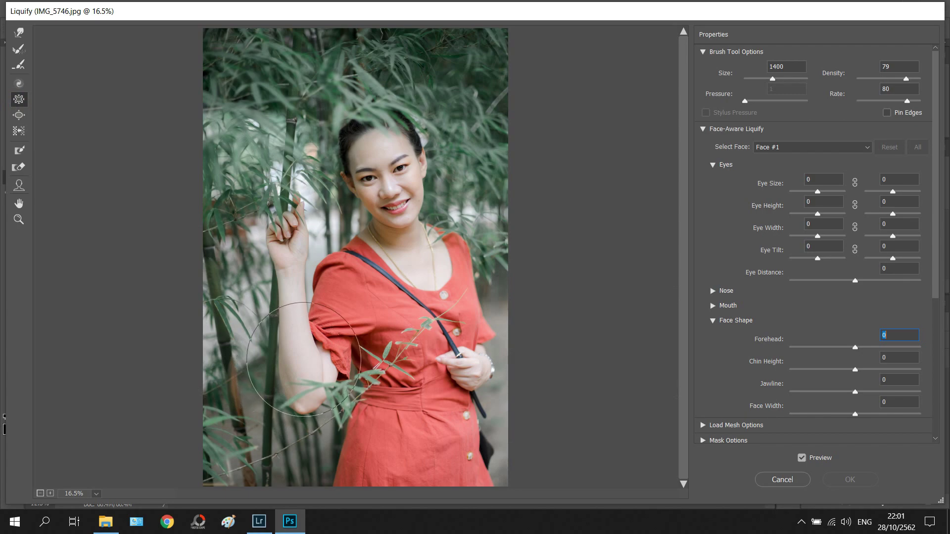
Step: Zoom in on the woman and pucker her upper arm to slim it
key("ctrl+plus")
key("ctrl+plus")
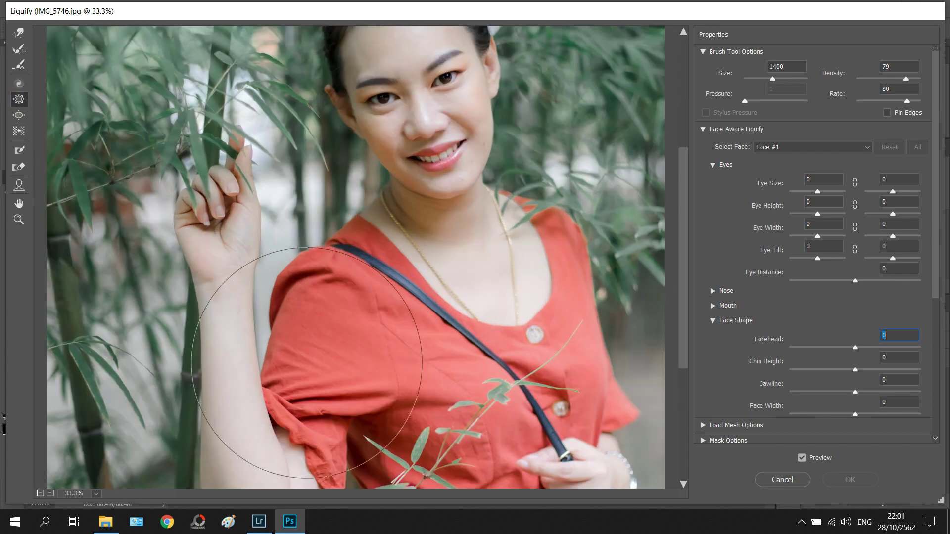
scroll(306, 361, "down", 5)
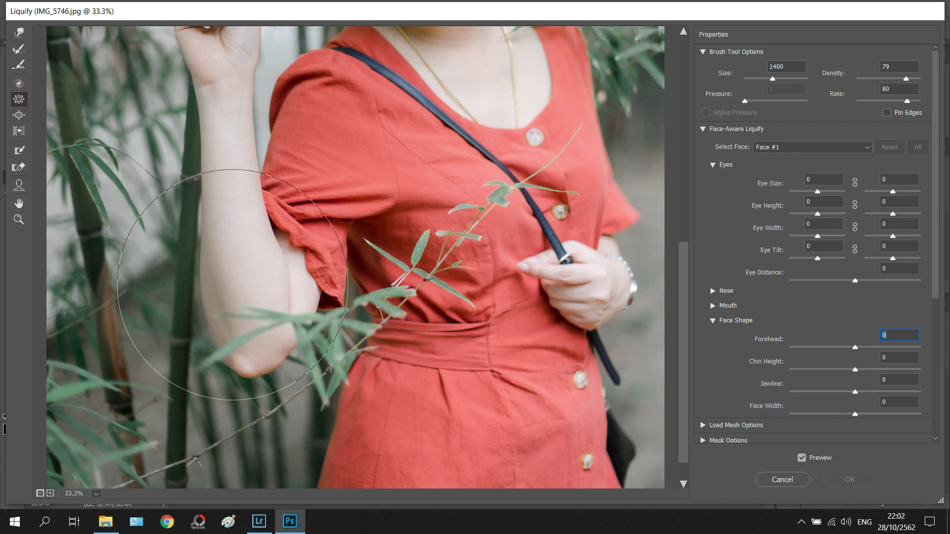
left_click_drag(232, 285, 244, 274)
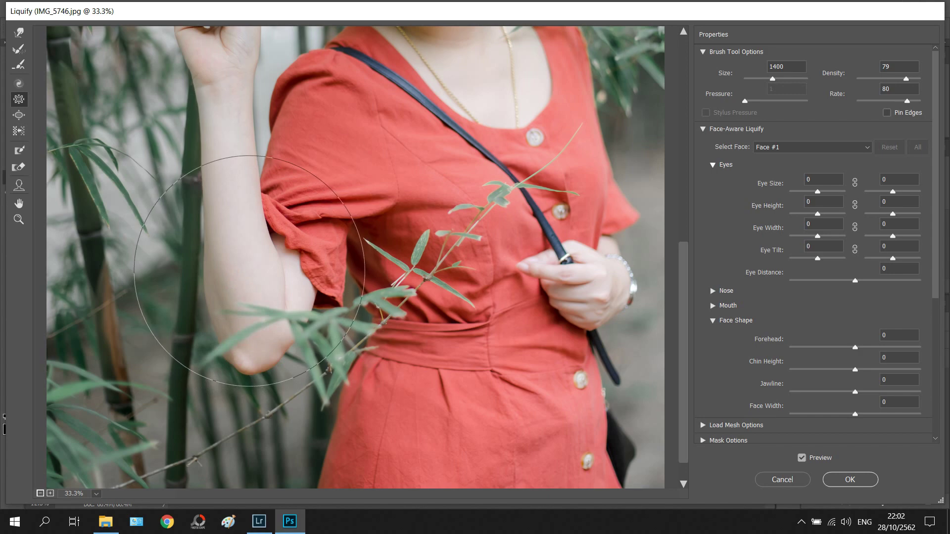
scroll(245, 272, "up", 5)
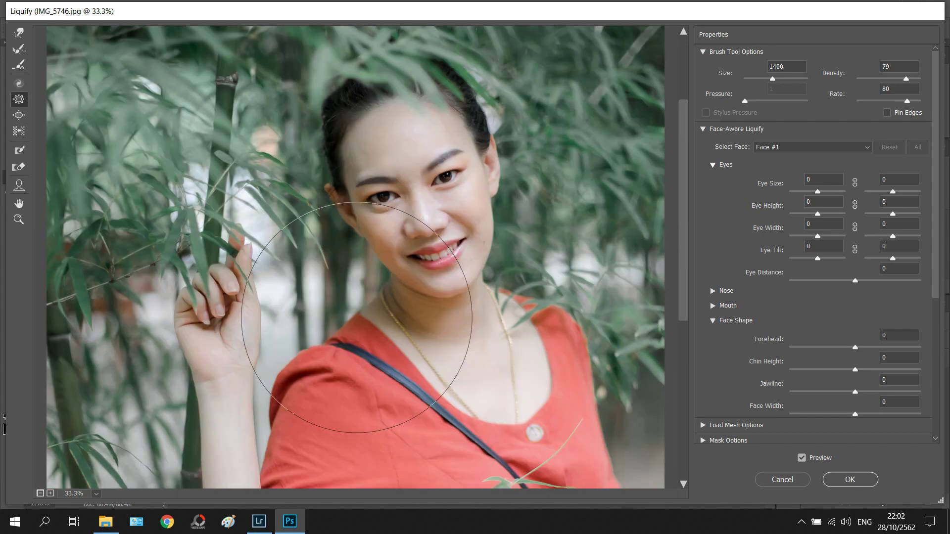
scroll(356, 316, "down", 2)
Step: Forward Warp the sleeve edge, shrink the brush to 300, then cancel Liquify
left_click(18, 33)
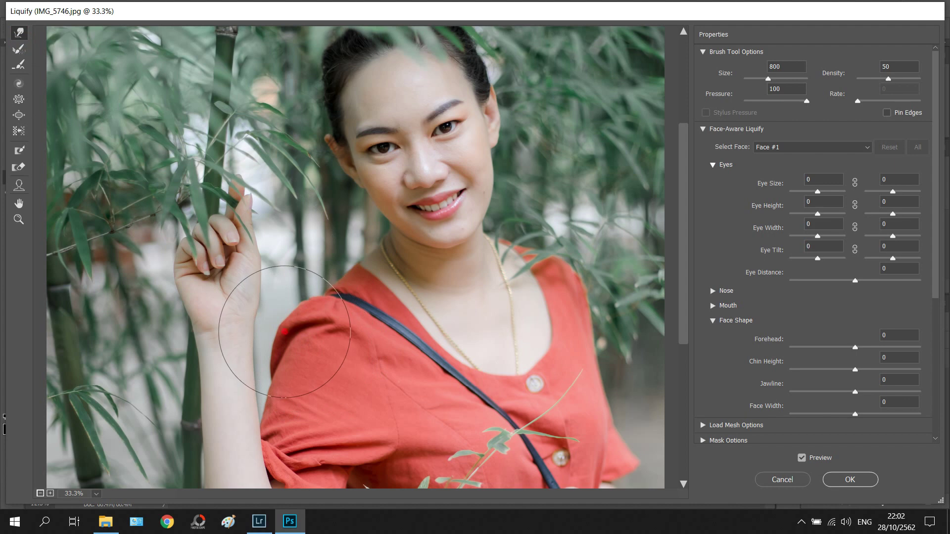
left_click_drag(235, 318, 290, 332)
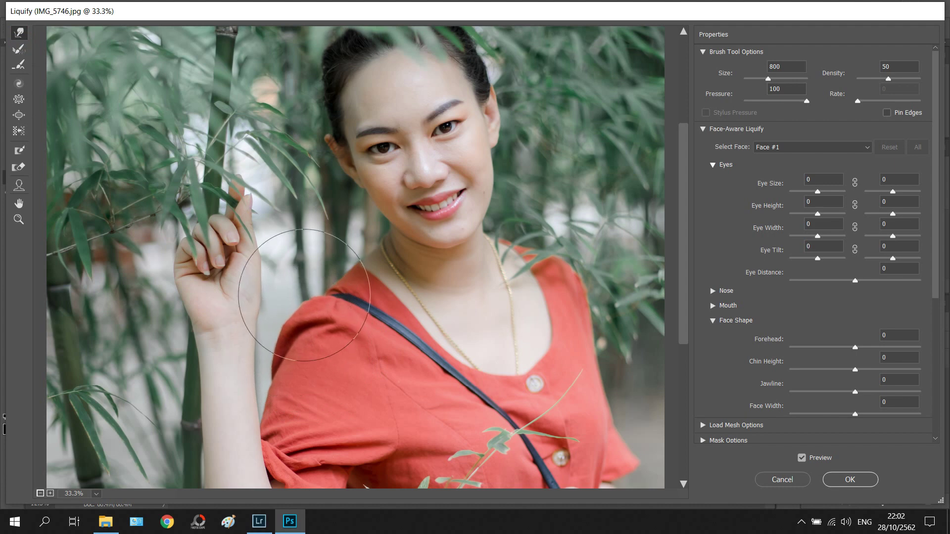
left_click_drag(307, 291, 304, 334)
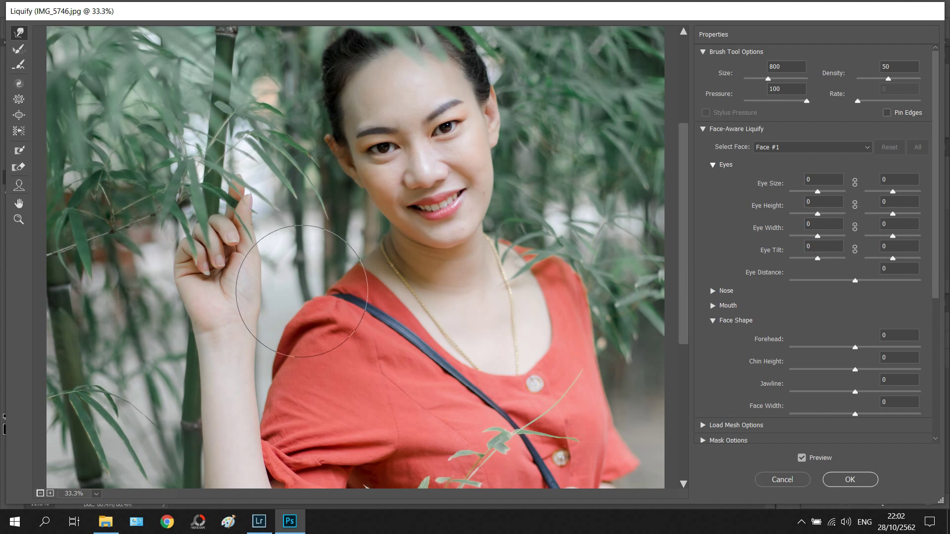
key("bracketleft")
key("bracketleft")
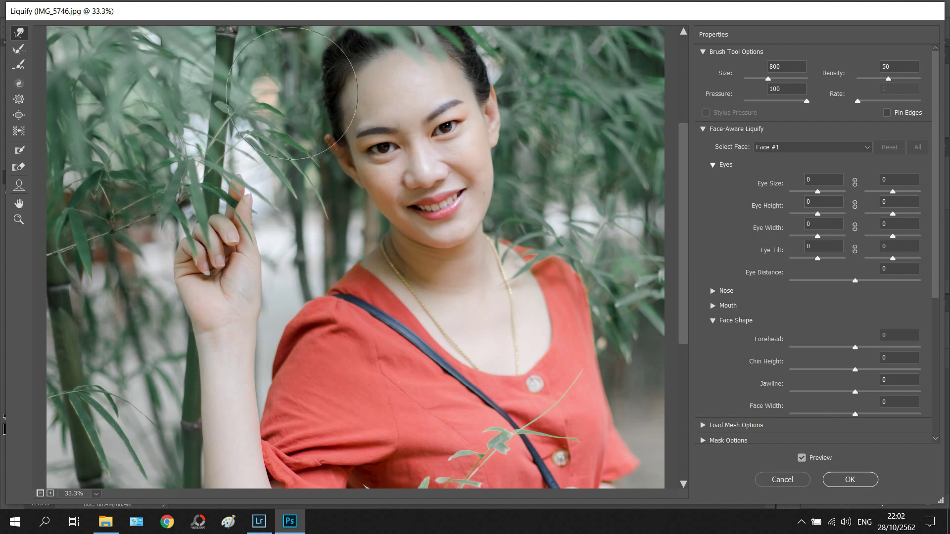
key("bracketleft")
key("bracketleft")
key("bracketleft")
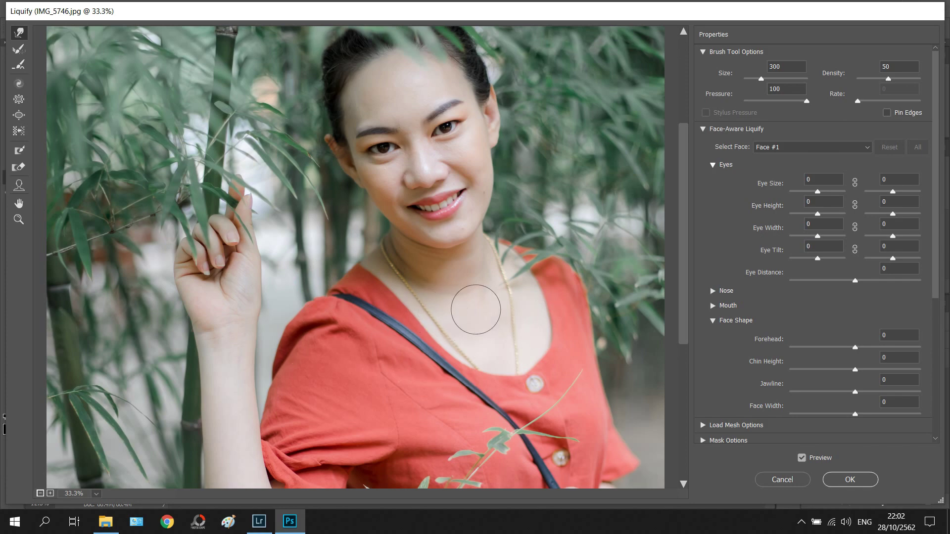
scroll(515, 293, "down", 3)
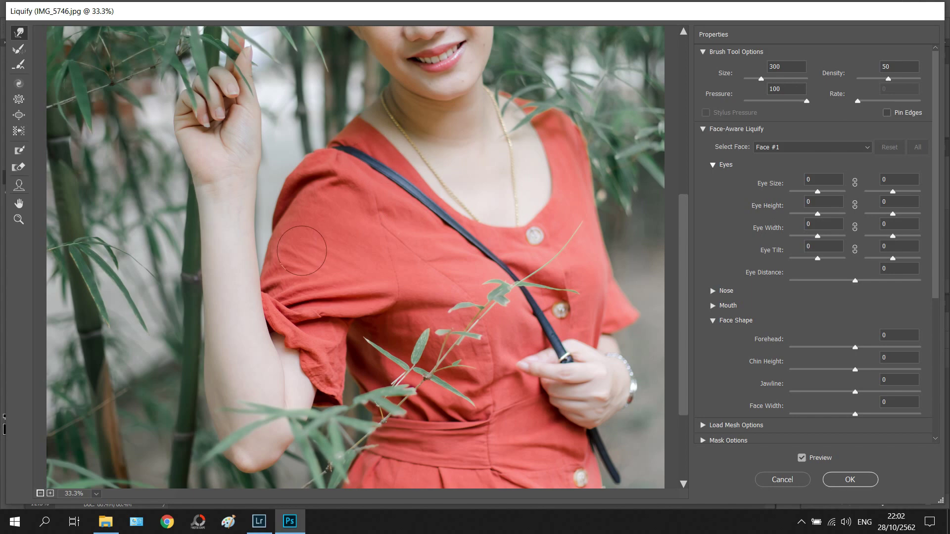
scroll(515, 296, "up", 5)
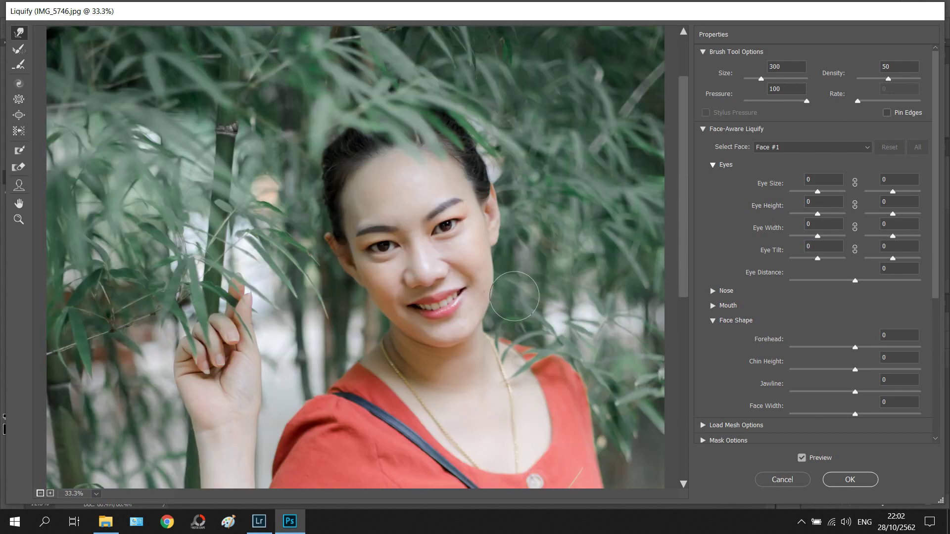
scroll(515, 296, "down", 5)
left_click(782, 480)
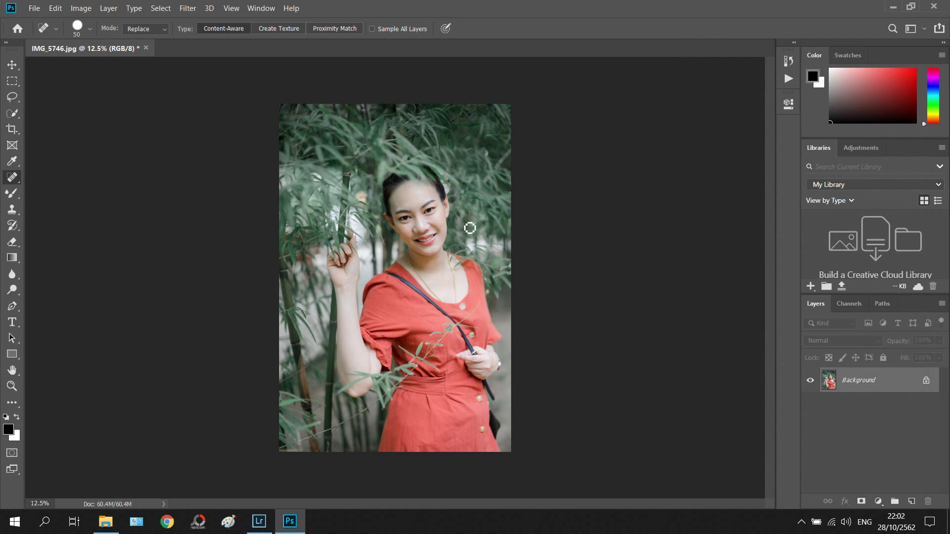
key("ctrl+plus")
key("ctrl+plus")
key("ctrl+plus")
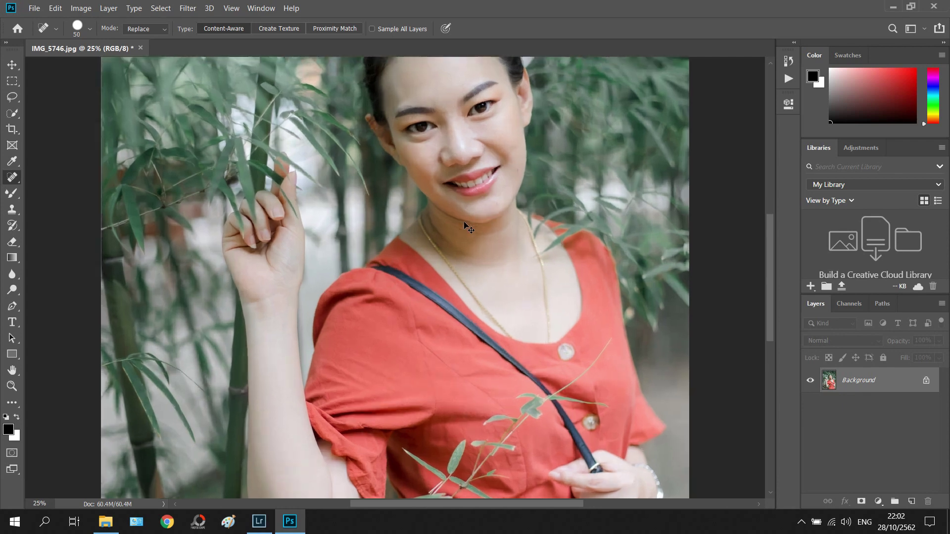
key("ctrl+plus")
key("ctrl+plus")
key("ctrl+plus")
scroll(455, 219, "down", 3)
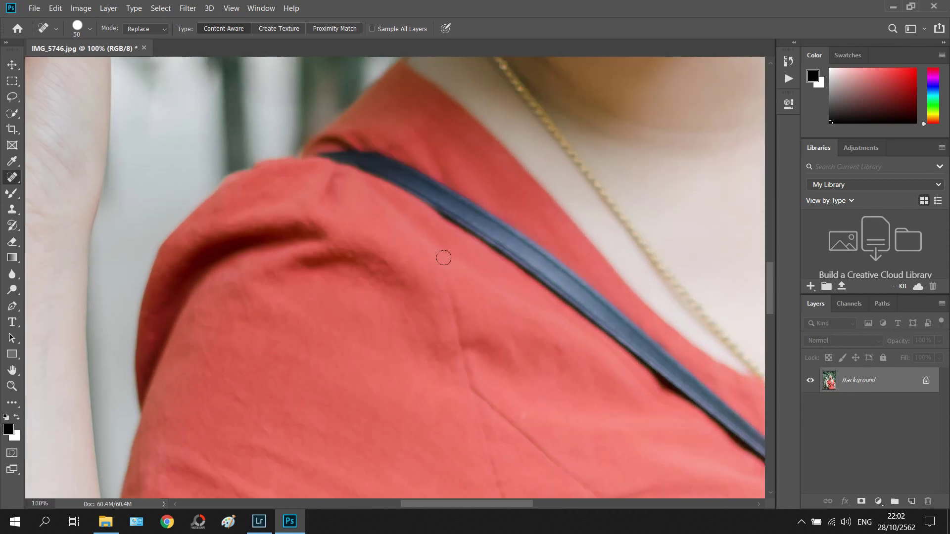
scroll(441, 257, "down", 3)
scroll(438, 416, "down", 3)
scroll(438, 416, "left", 5)
scroll(438, 416, "down", 2)
scroll(438, 416, "down", 3)
scroll(438, 415, "down", 3)
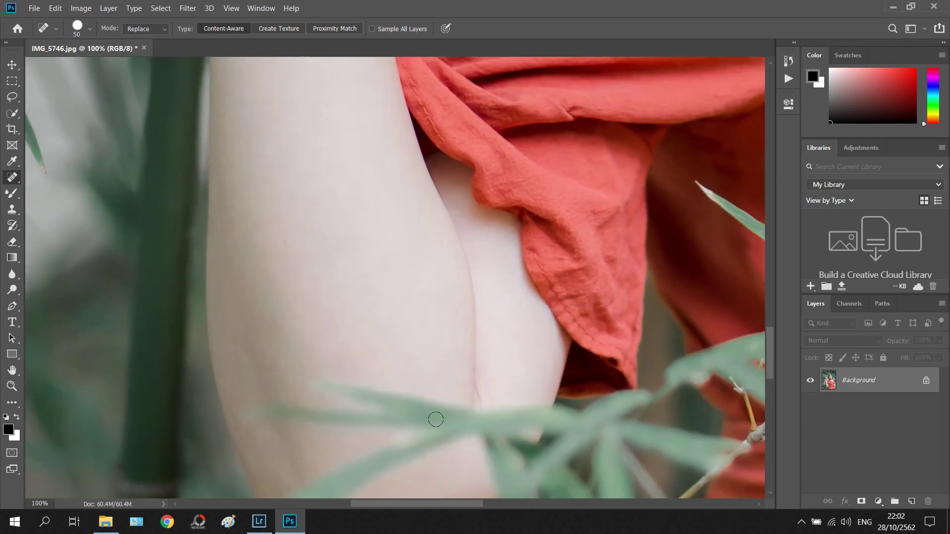
scroll(438, 416, "down", 2)
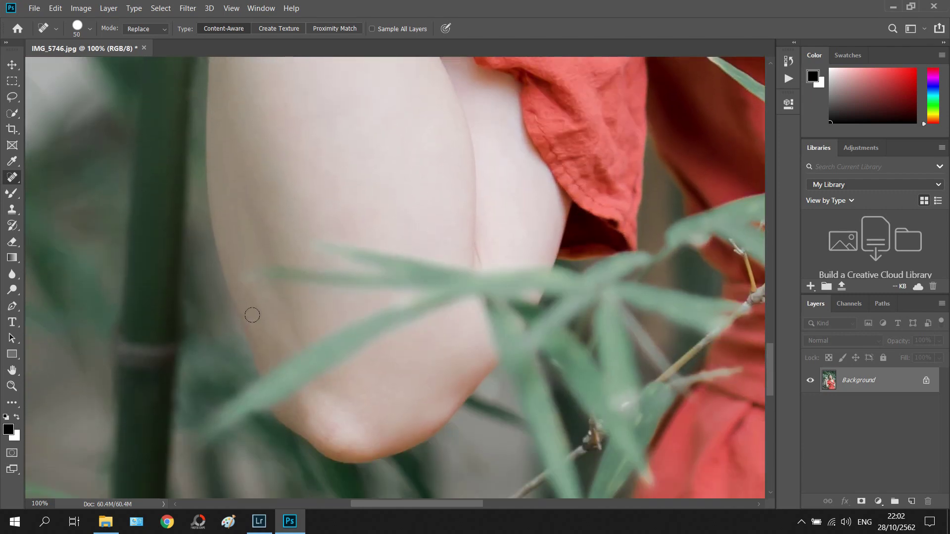
scroll(433, 320, "up", 3)
scroll(437, 329, "up", 2)
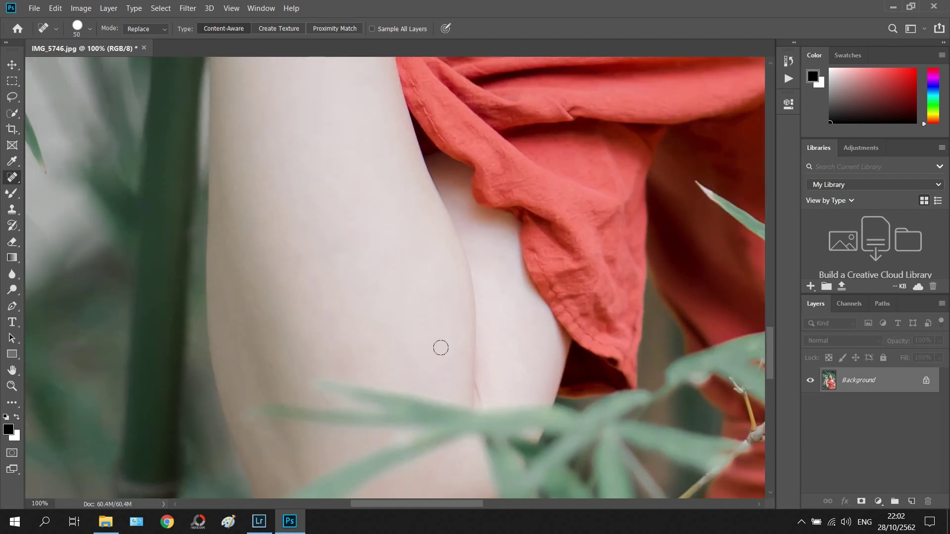
scroll(409, 352, "up", 2)
scroll(448, 356, "up", 2)
scroll(380, 367, "up", 2)
scroll(377, 367, "up", 2)
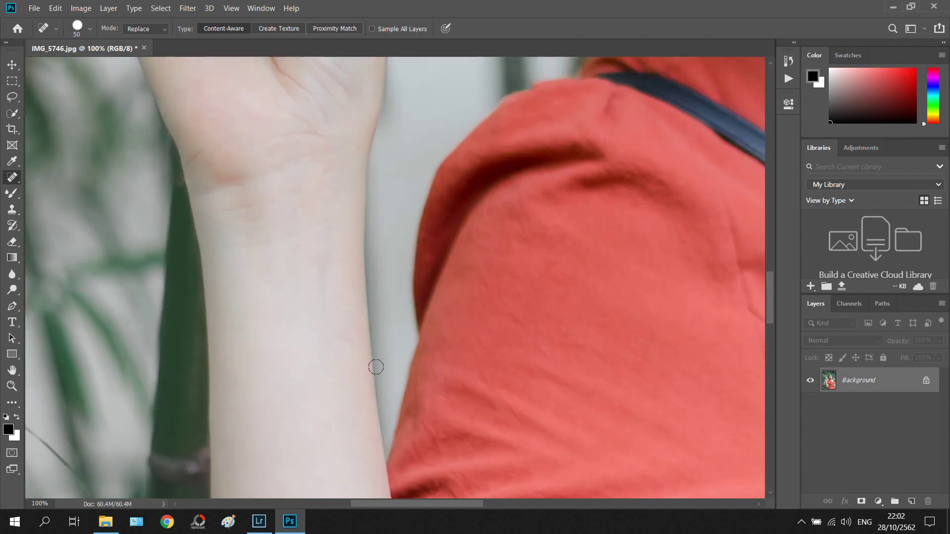
scroll(377, 367, "up", 2)
scroll(374, 366, "up", 2)
scroll(374, 366, "up", 2)
scroll(373, 369, "up", 2)
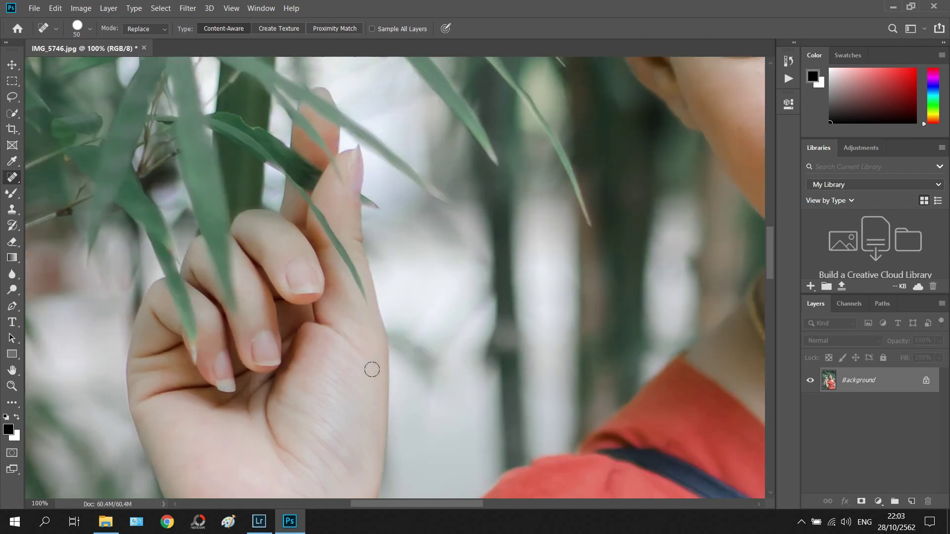
left_click_drag(421, 508, 518, 510)
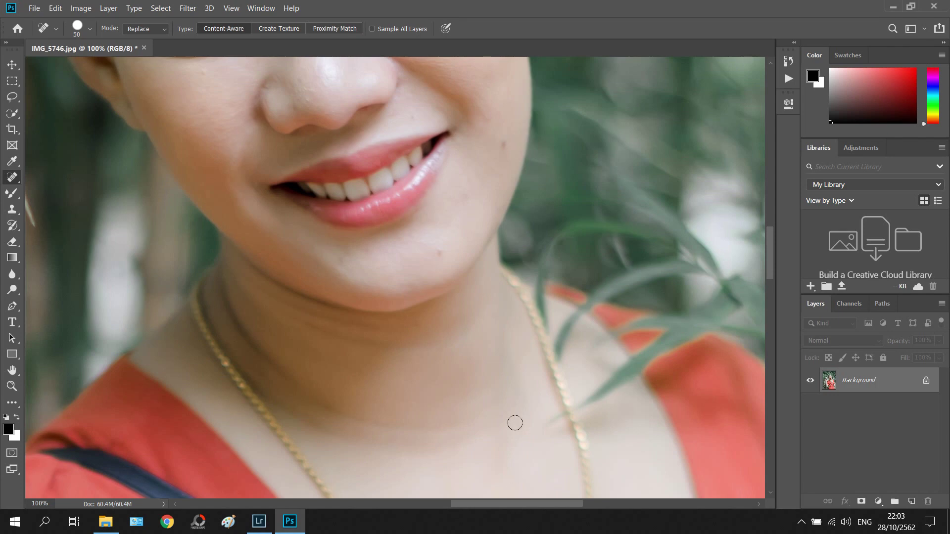
scroll(518, 397, "down", 2)
scroll(517, 396, "down", 2)
scroll(514, 393, "up", 2)
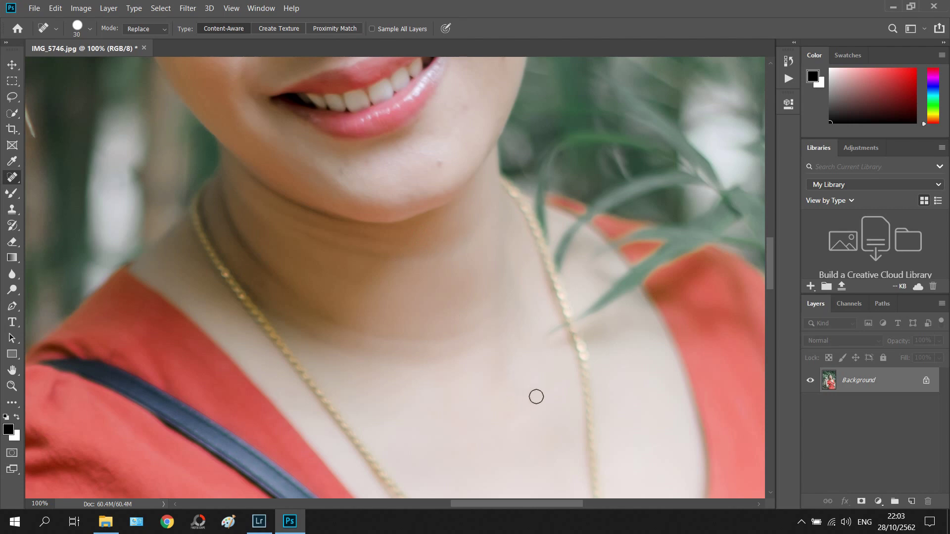
scroll(537, 396, "up", 2)
scroll(539, 397, "up", 2)
scroll(525, 400, "up", 2)
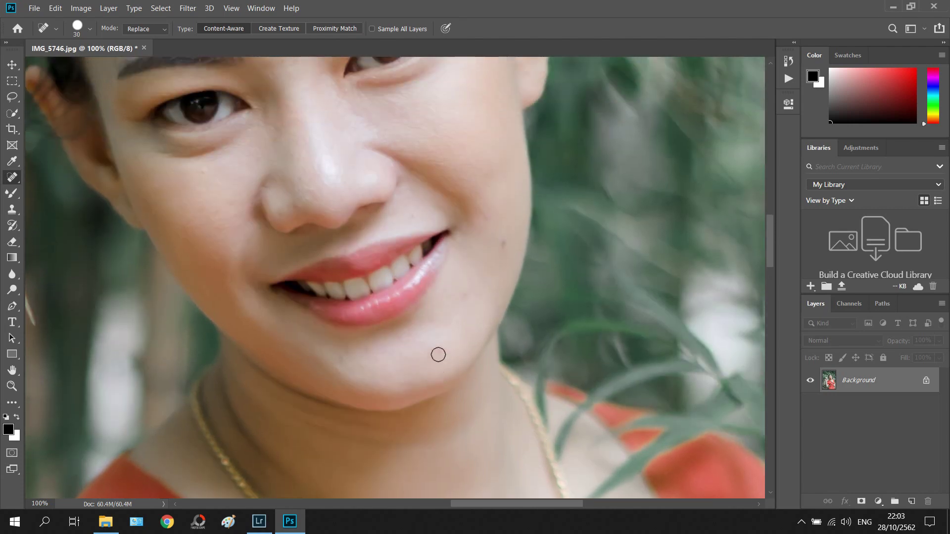
left_click(438, 351)
Step: Spot-heal the five blemishes along the woman's chin
left_click(341, 352)
left_click(365, 352)
left_click(409, 336)
left_click(419, 341)
left_click(465, 295)
Step: Spot-heal the blemishes across the cheek, smile line and upper cheek
left_click_drag(488, 215, 483, 203)
left_click(501, 247)
left_click(414, 188)
left_click(402, 194)
scroll(479, 246, "up", 3)
left_click(425, 229)
left_click(433, 248)
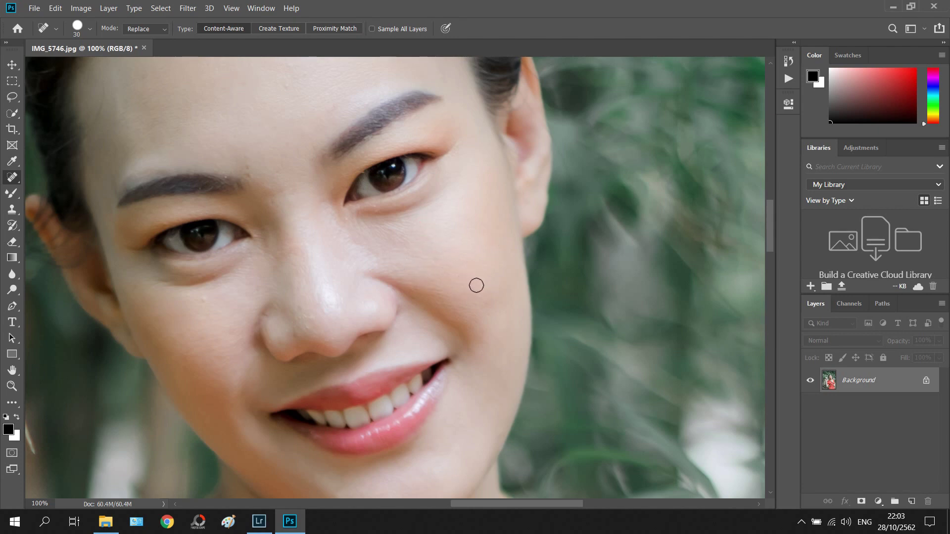
left_click(490, 304)
left_click(508, 256)
left_click(495, 212)
left_click(466, 198)
Step: At brush size 25, heal spots under the eye, on the nose bridge, tip and nostril
key("bracketleft")
left_click(203, 300)
left_click(277, 257)
left_click(261, 288)
left_click(307, 317)
left_click(310, 331)
left_click(294, 339)
left_click(301, 303)
Step: Heal the remaining nose-tip spots at brush size 20, then 25
key("bracketleft")
key("bracketleft")
left_click(300, 308)
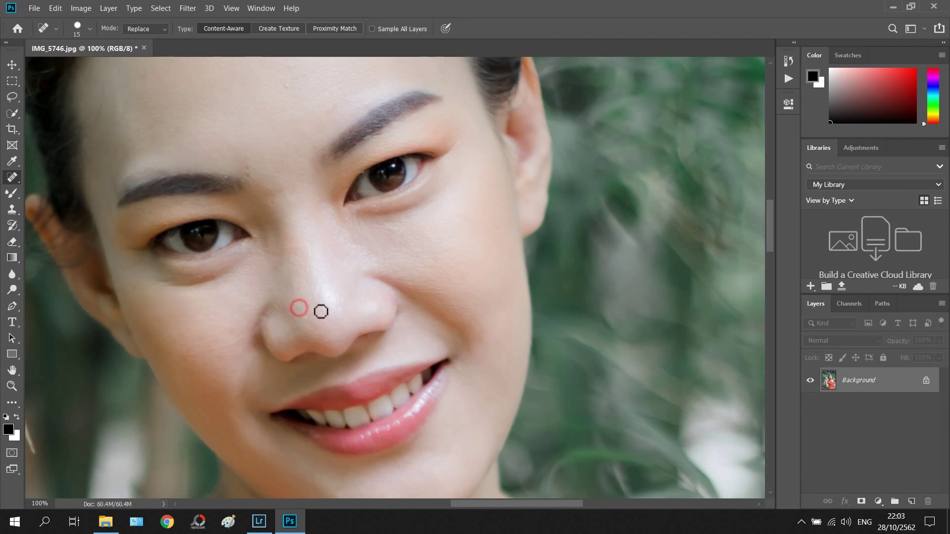
left_click(306, 320)
key("bracketright")
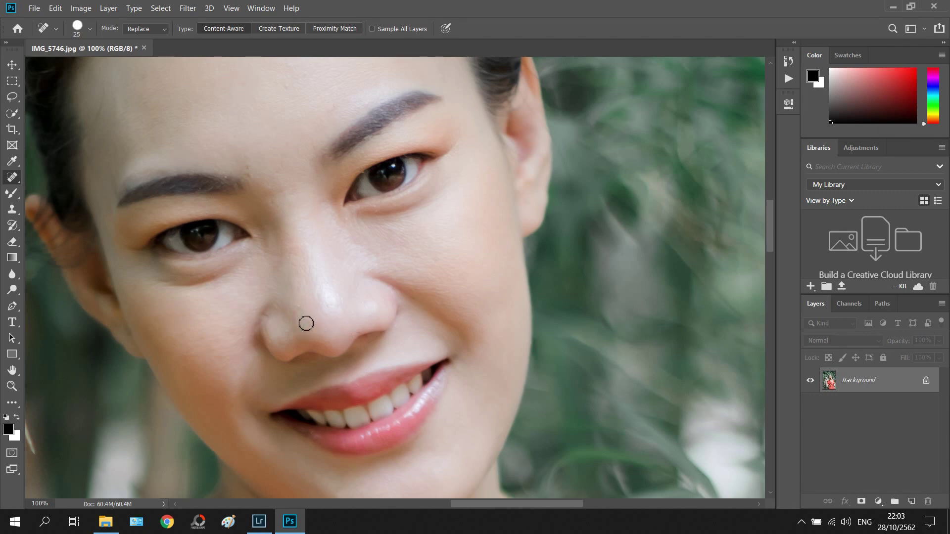
left_click(305, 320)
left_click_drag(311, 315, 300, 305)
Step: Zoom to 300% and heal tiny spots near the nostril with a size 15 brush, then shrink it to 10
scroll(348, 317, "up", 2)
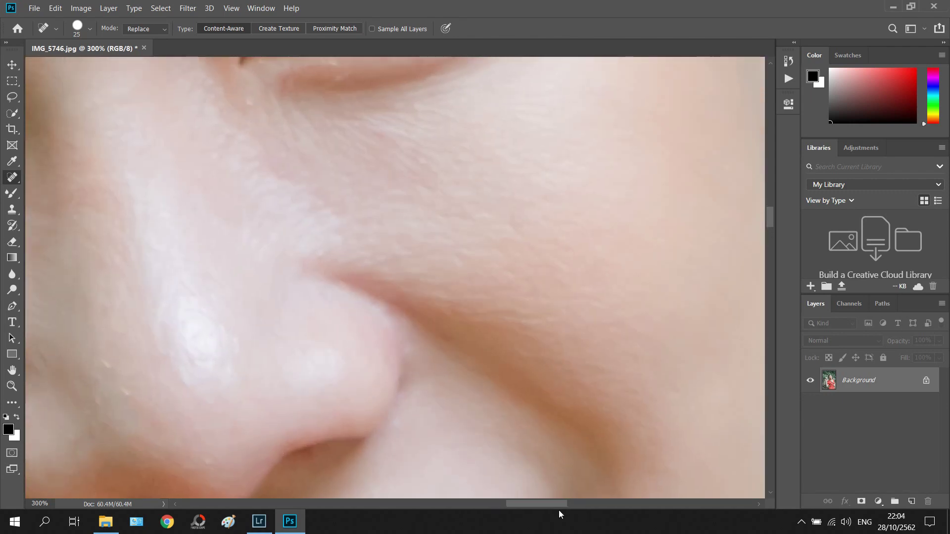
left_click_drag(557, 508, 525, 509)
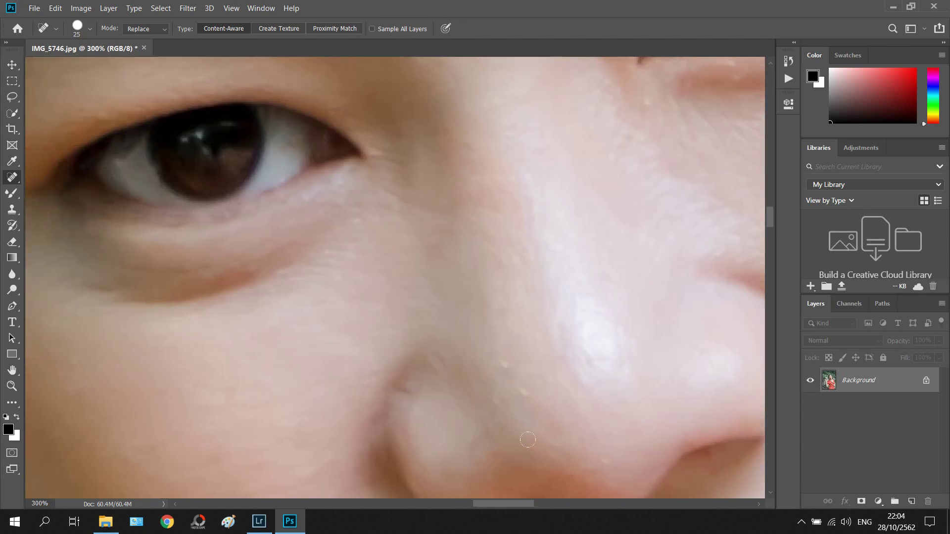
key("bracketleft")
left_click(521, 390)
left_click(519, 388)
key("bracketleft")
Step: Set up the Clone Stamp at size 15 and sample clean skin near the nose
left_click(12, 210)
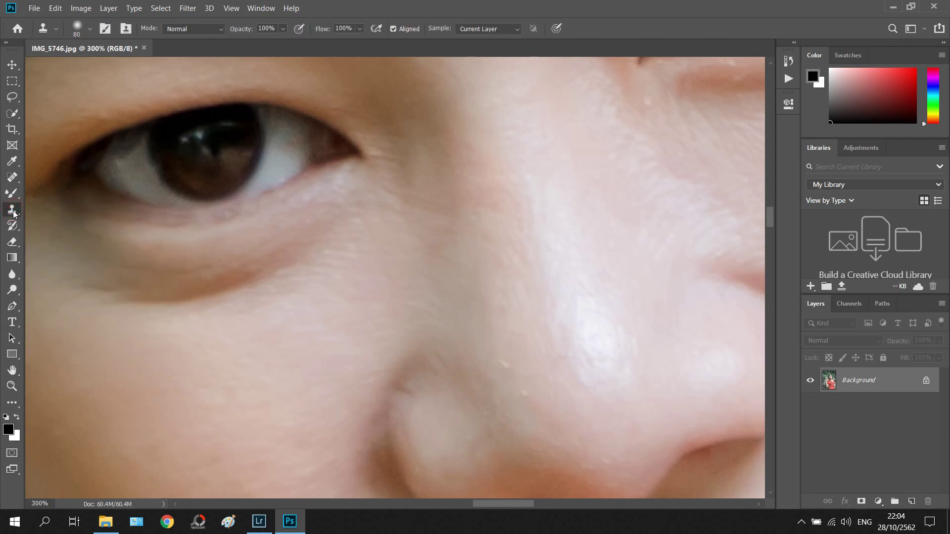
right_click(14, 213)
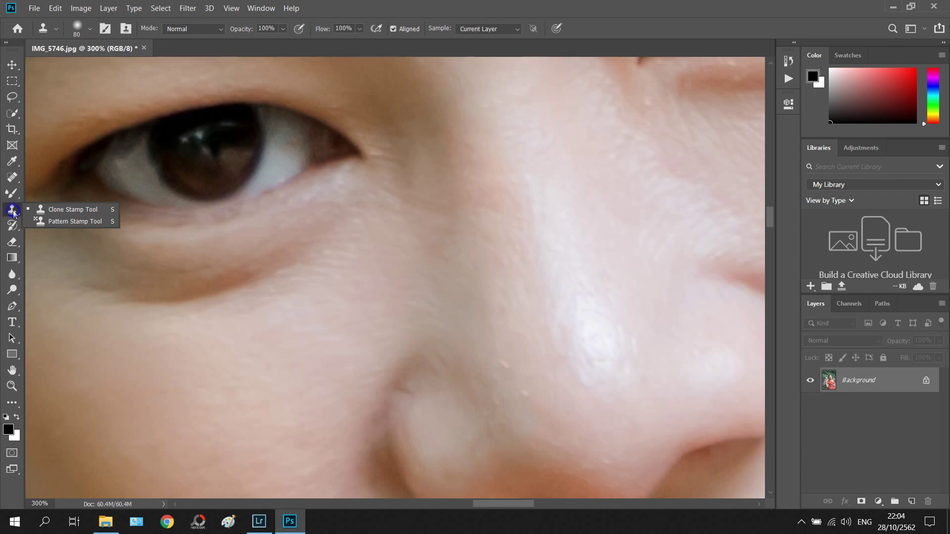
left_click(65, 208)
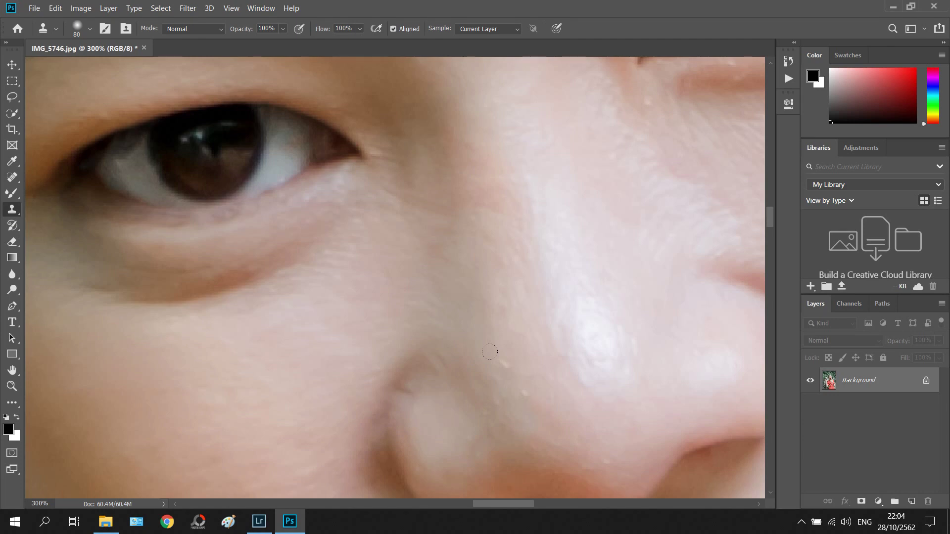
key("bracketleft")
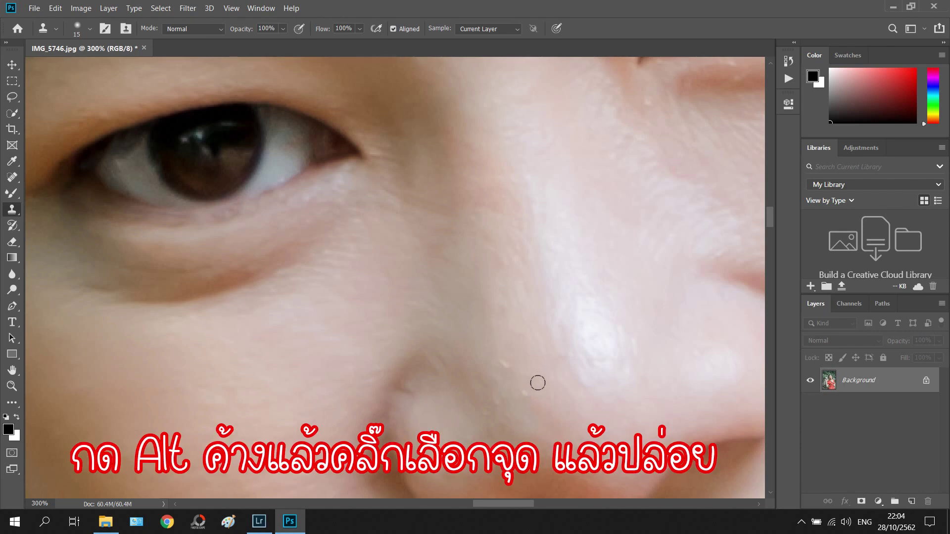
key("alt")
left_click(539, 382, "alt")
Step: Clone the clean skin over the uneven patches beside the nose, then zoom out
left_click(501, 363)
left_click(497, 401)
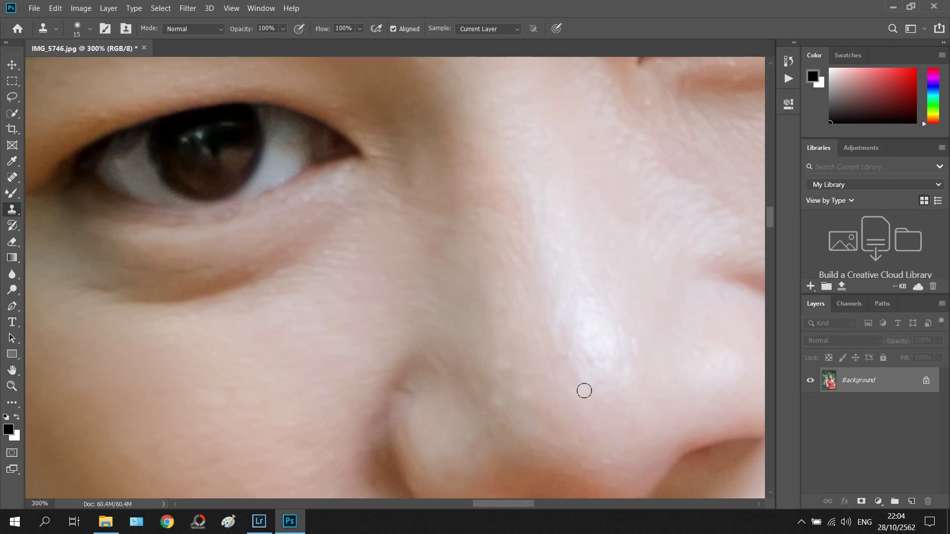
left_click(524, 394)
left_click(501, 365)
left_click(496, 400)
key("ctrl+minus")
key("ctrl+minus")
key("ctrl+minus")
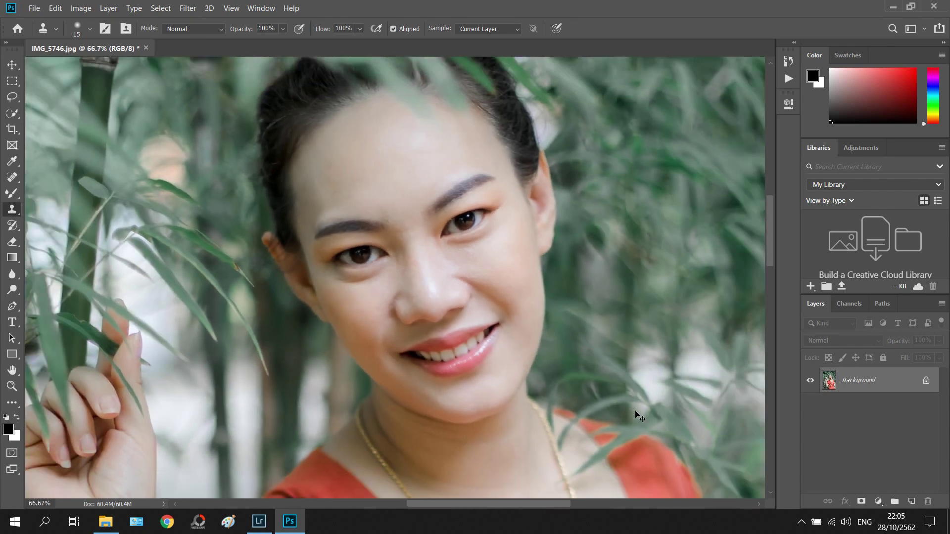
key("ctrl+minus")
key("ctrl+minus")
key("ctrl+minus")
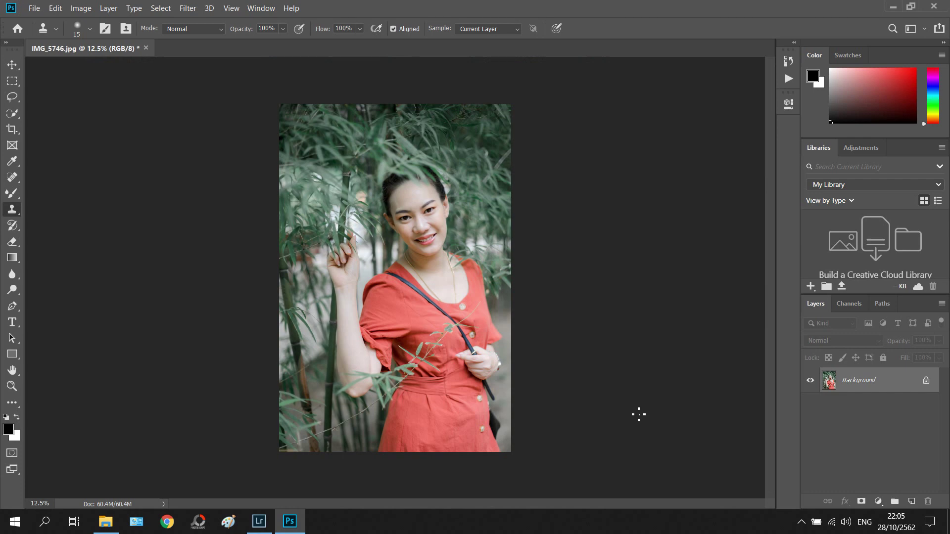
key("ctrl+plus")
key("ctrl+plus")
key("ctrl+plus")
key("ctrl+plus")
key("ctrl+plus")
scroll(632, 331, "up", 3)
scroll(630, 340, "up", 5)
scroll(628, 340, "up", 2)
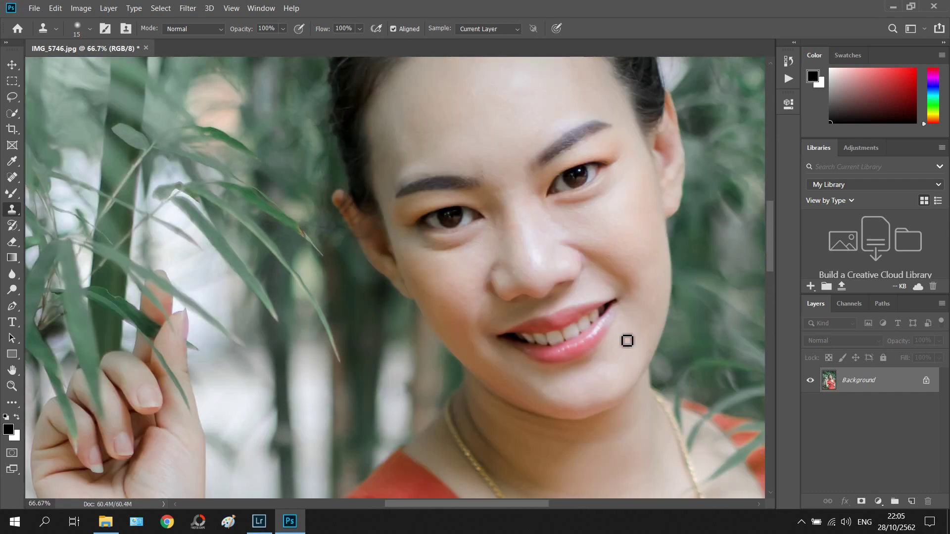
scroll(626, 341, "up", 1)
key("ctrl+plus")
key("ctrl+plus")
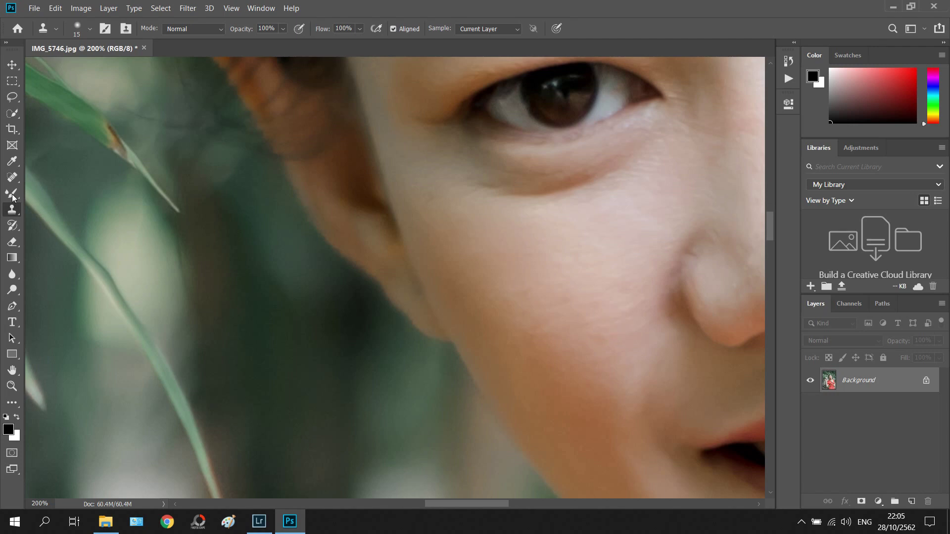
Step: Heal the cheek blemishes with the Spot Healing Brush at size 25
left_click(12, 177)
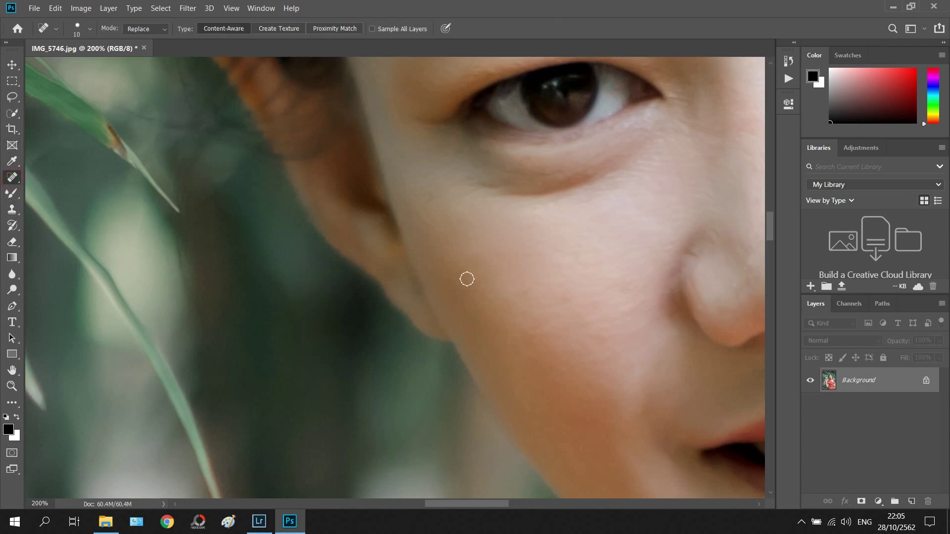
key("bracketright")
key("bracketright")
key("bracketright")
left_click(534, 338)
left_click(564, 291)
left_click(566, 268)
left_click(544, 243)
left_click(476, 251)
left_click(466, 225)
left_click_drag(499, 504, 526, 505)
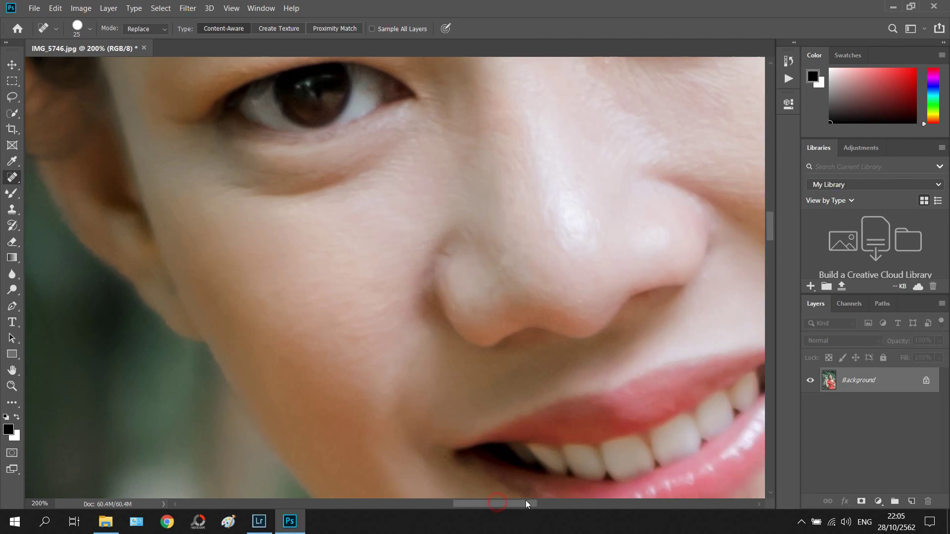
scroll(520, 364, "up", 1)
Step: Heal the spots on the nose tip and lower nose edge at brush sizes 20 and 15
key("bracketleft")
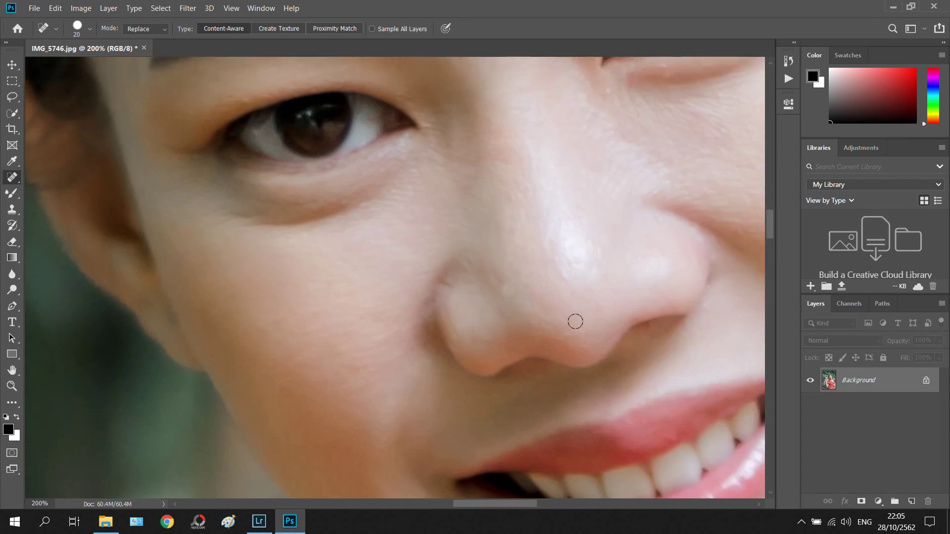
left_click_drag(583, 331, 547, 316)
left_click(595, 347)
scroll(596, 342, "up", 3)
scroll(595, 328, "up", 2)
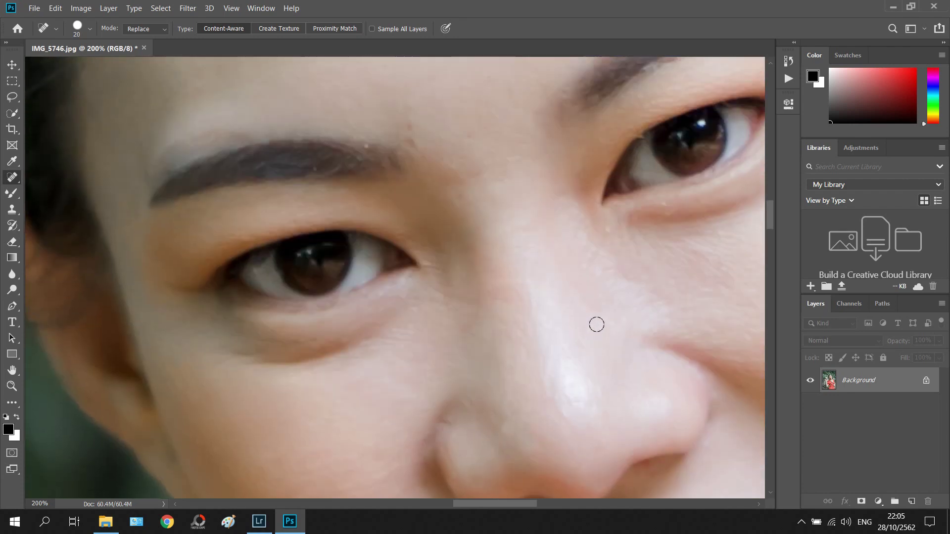
key("bracketleft")
left_click(610, 231)
scroll(544, 243, "up", 2)
scroll(418, 234, "up", 2)
Step: At brush size 20, heal spots near the eyebrow, brow centre, nose bridge and forehead
key("bracketright")
left_click(410, 251)
left_click(405, 215)
left_click(467, 243)
left_click(460, 301)
scroll(534, 262, "up", 3)
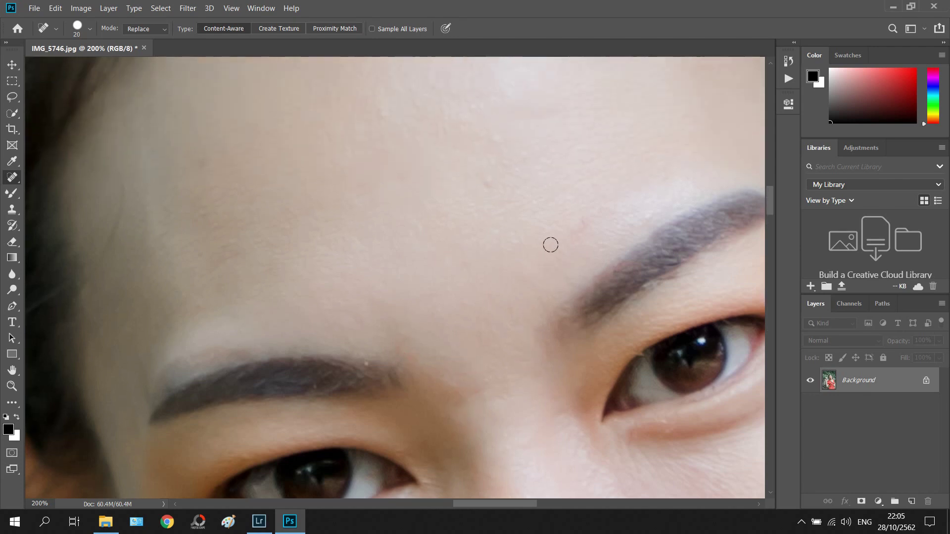
left_click(587, 222)
left_click(597, 195)
left_click(483, 181)
Step: Heal spots along the eyebrow top and its left end at brush sizes 30 and 15
key("bracketright")
left_click(244, 345)
left_click(208, 348)
left_click(185, 361)
left_click(163, 374)
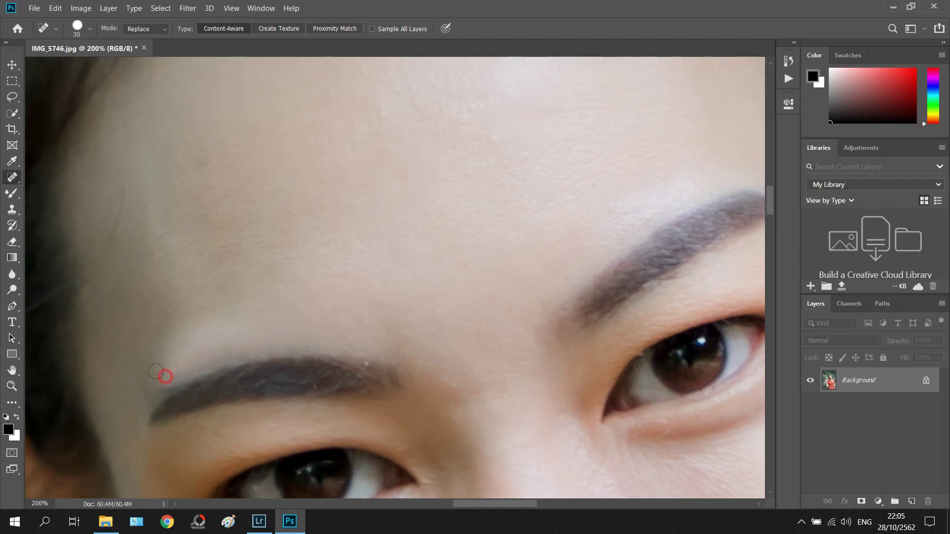
left_click(148, 388)
left_click(151, 391)
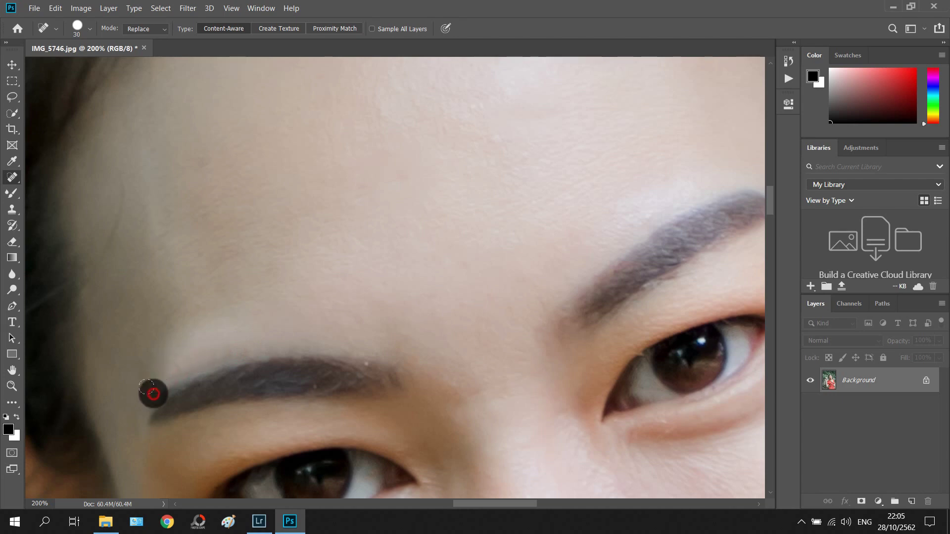
key("bracketleft")
key("bracketleft")
key("bracketleft")
left_click(155, 386)
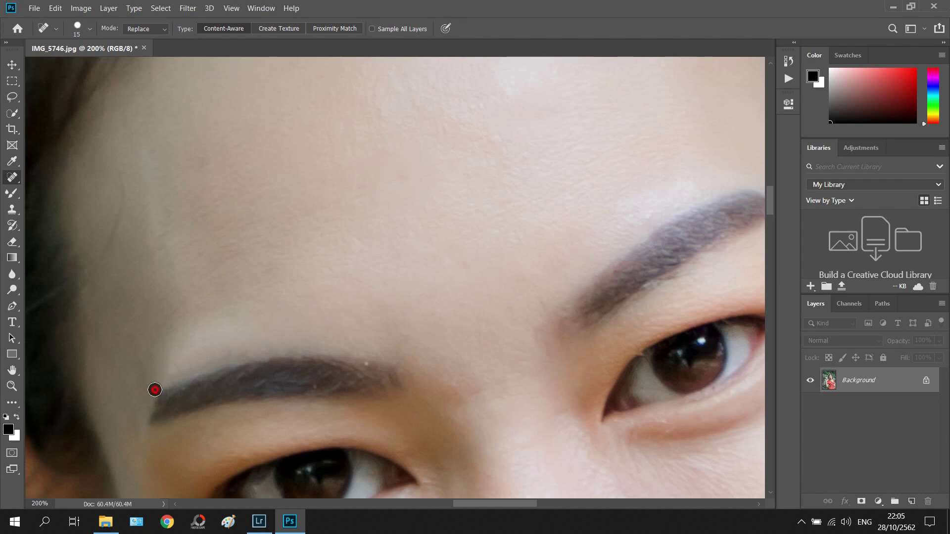
Step: Heal the remaining small spots just above the eyebrow
left_click(229, 350)
left_click(185, 354)
left_click(244, 351)
scroll(481, 309, "up", 2)
scroll(481, 309, "up", 2)
Step: With a slightly larger brush, heal the scattered blemishes across the forehead
key("bracketright")
left_click(200, 292)
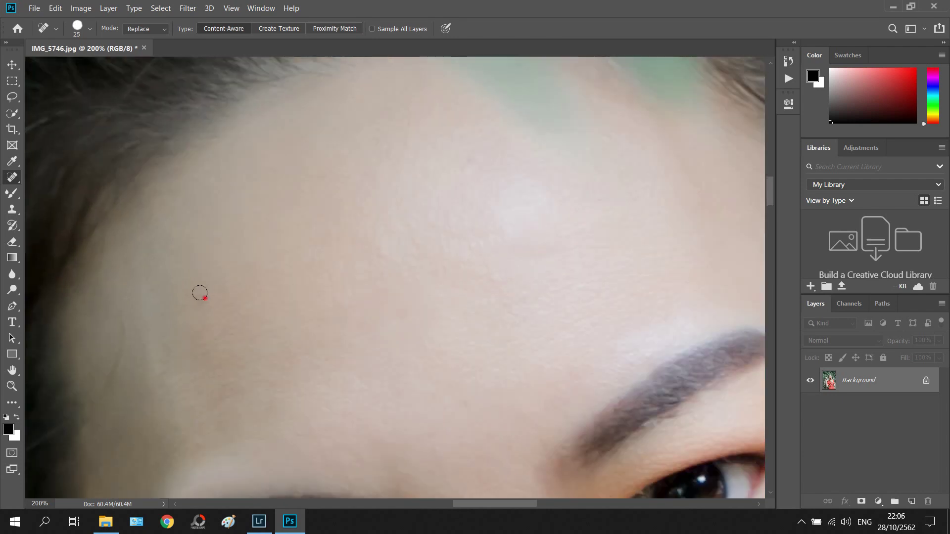
key("bracketright")
left_click(374, 248)
left_click(394, 227)
left_click(534, 252)
left_click(398, 317)
scroll(445, 364, "up", 2)
scroll(449, 355, "up", 1)
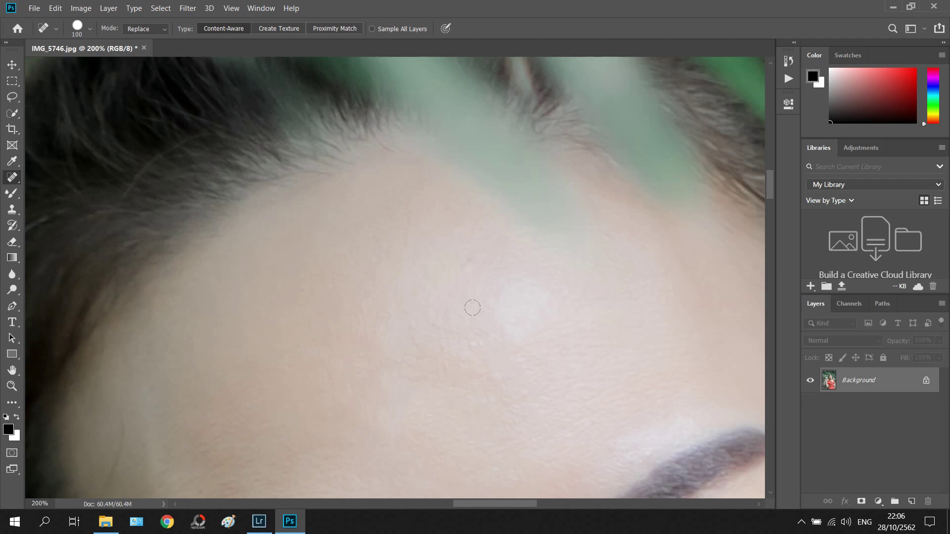
left_click(469, 266)
Step: Heal a spot near the hairline, then fit the whole photo on screen
left_click_drag(530, 501, 573, 503)
scroll(484, 397, "down", 1)
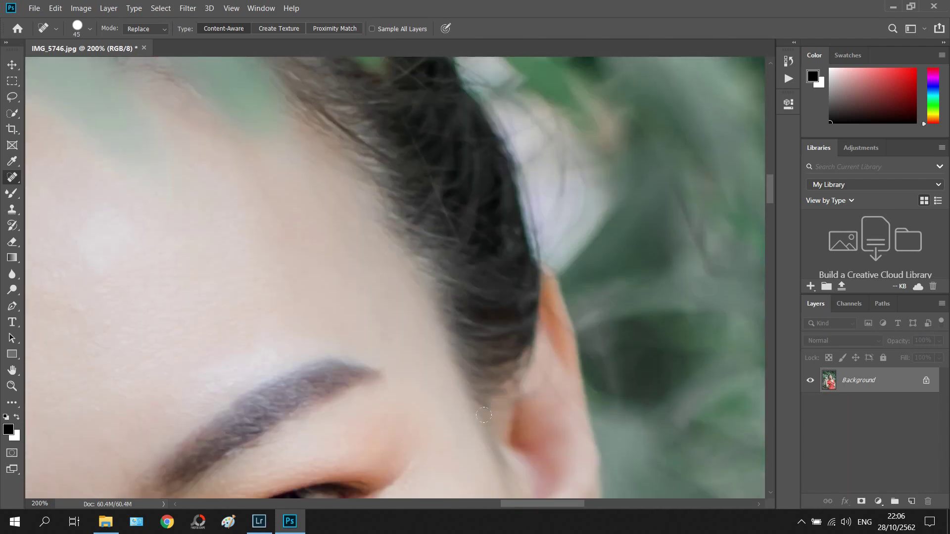
scroll(485, 397, "down", 1)
scroll(485, 397, "down", 2)
left_click(375, 178)
scroll(452, 321, "down", 2)
scroll(435, 320, "down", 2)
scroll(433, 322, "down", 1)
scroll(434, 323, "down", 3)
scroll(433, 322, "down", 3)
scroll(433, 322, "down", 1)
scroll(434, 322, "down", 3)
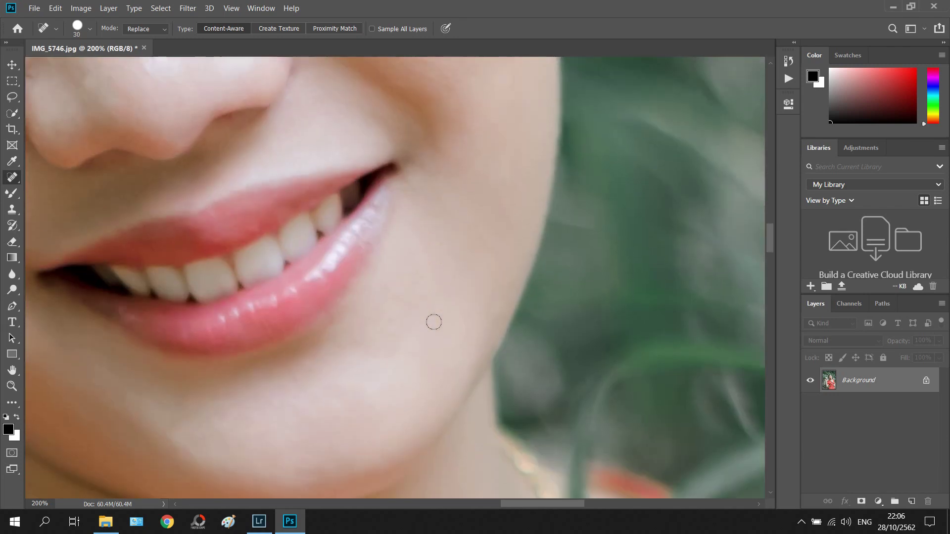
scroll(433, 322, "down", 1)
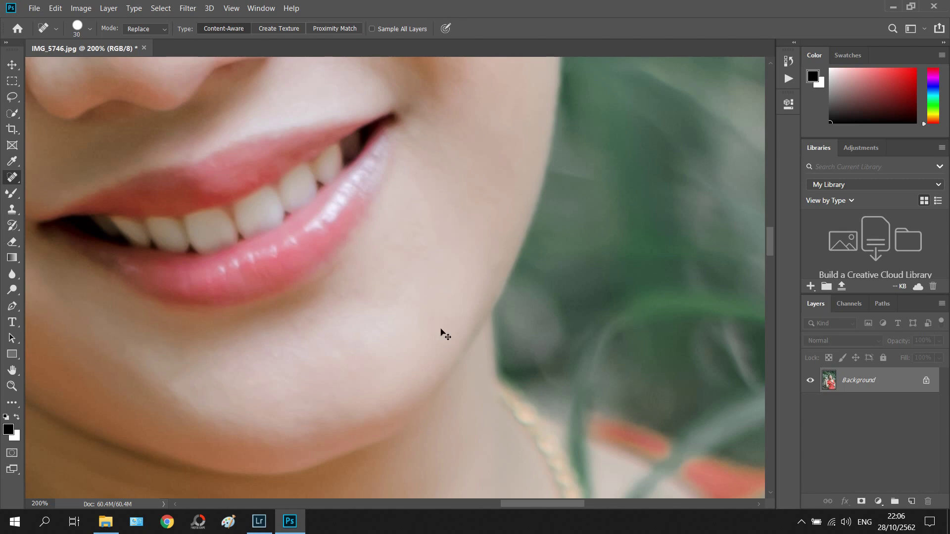
key("ctrl+0")
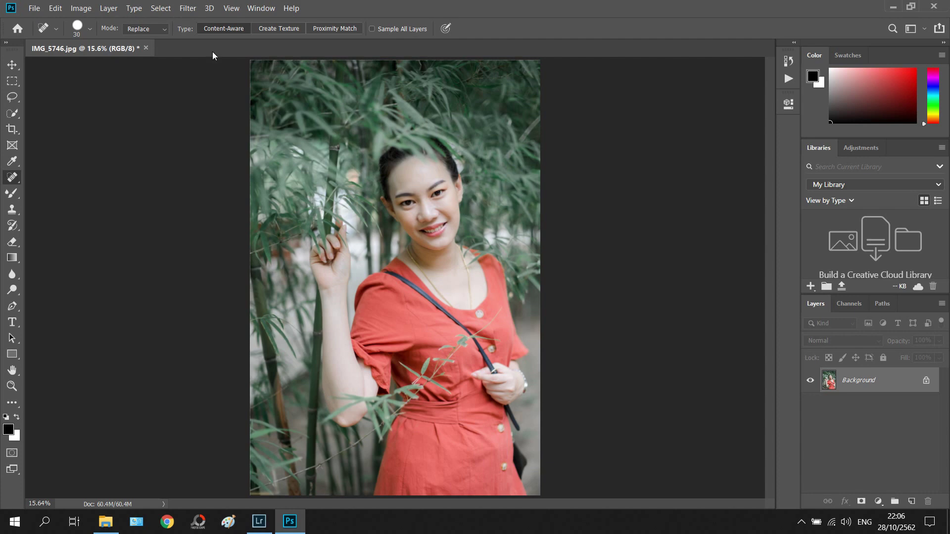
Step: Resize the image to 2048 px height (1365 px width) with proportions linked
left_click(75, 10)
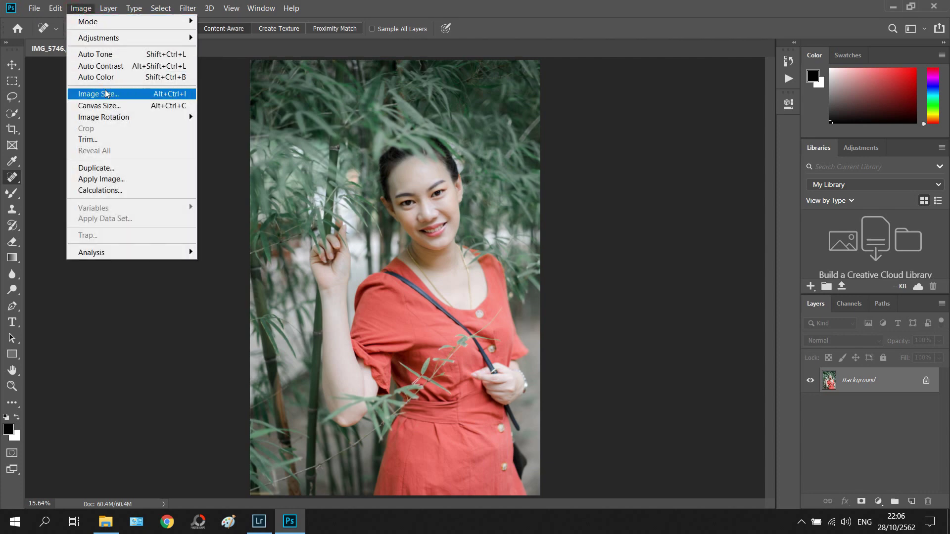
key("h")
key("ctrl+alt+i")
key("Tab")
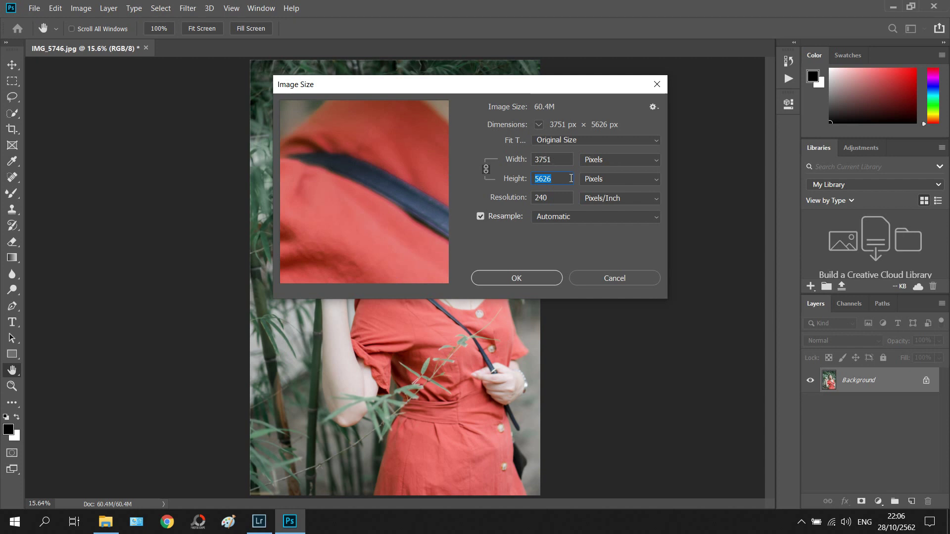
type("204")
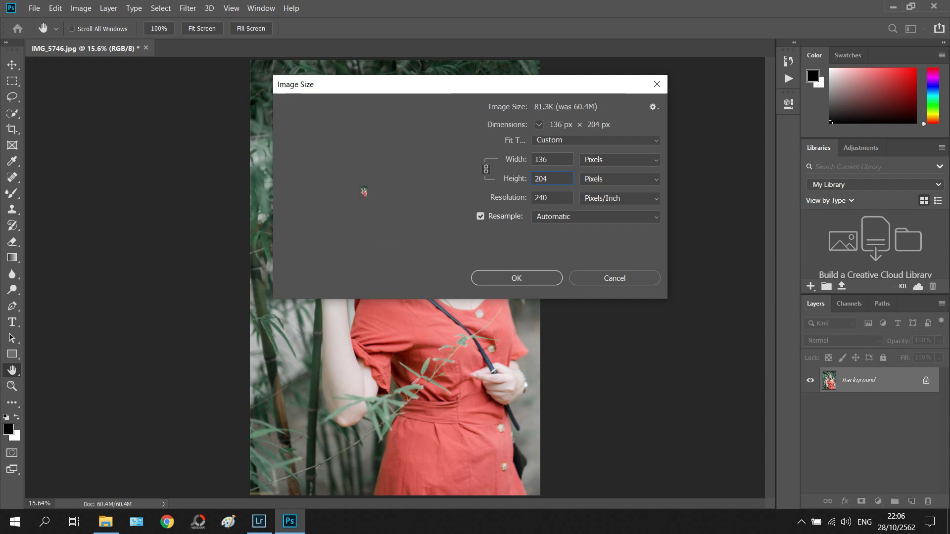
type("8")
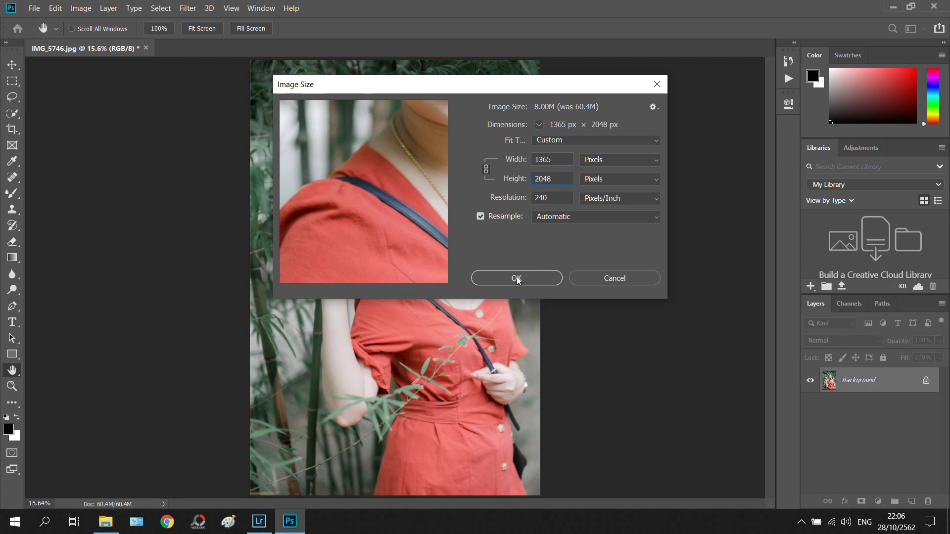
left_click(518, 280)
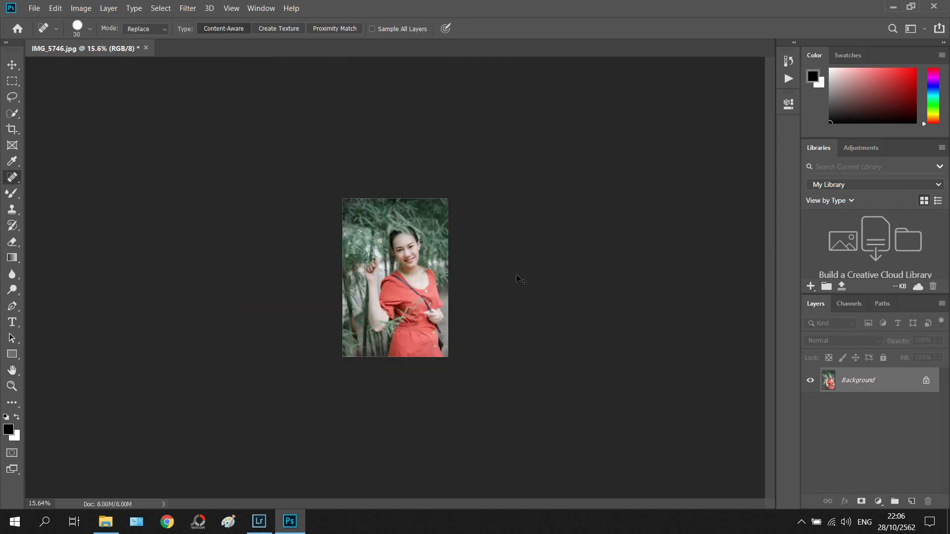
key("ctrl+0")
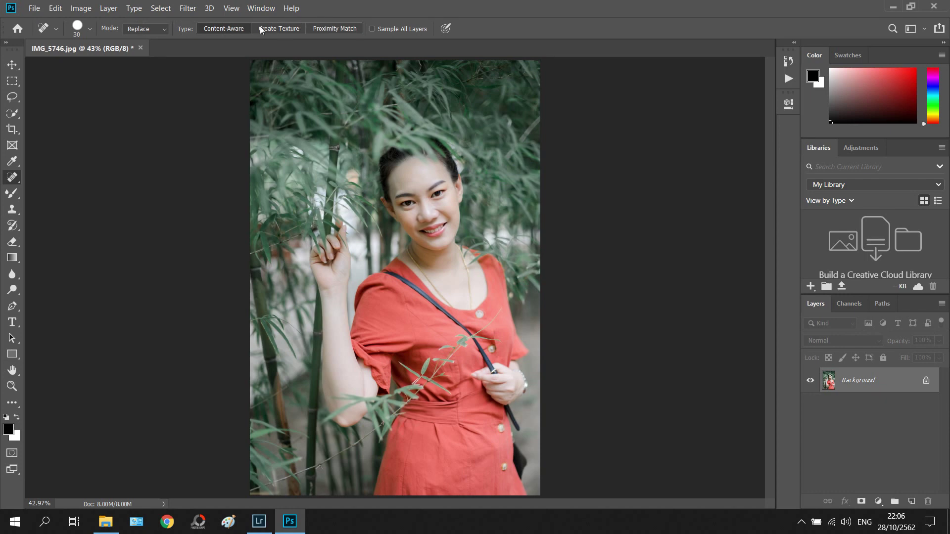
Step: Convert the photo layer to a smart object for smart filters
left_click(182, 13)
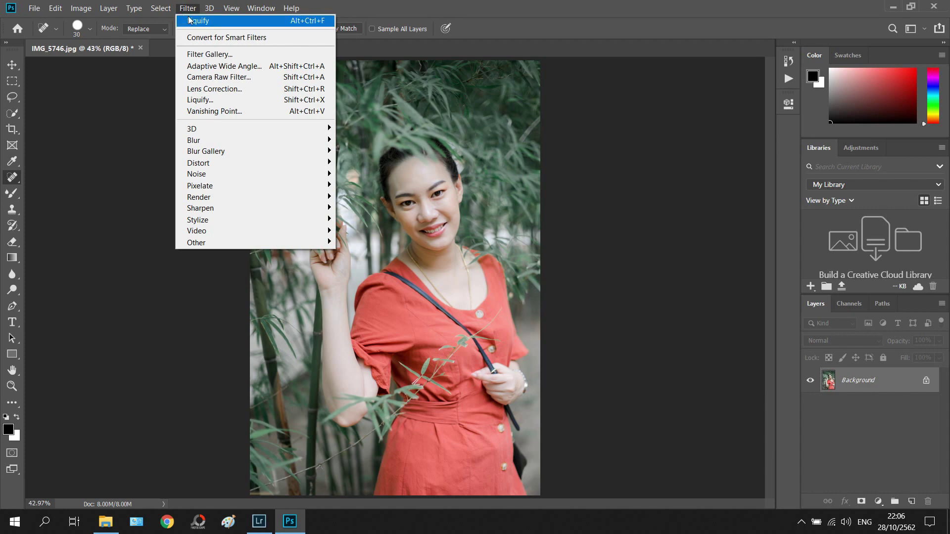
left_click(220, 38)
left_click(499, 212)
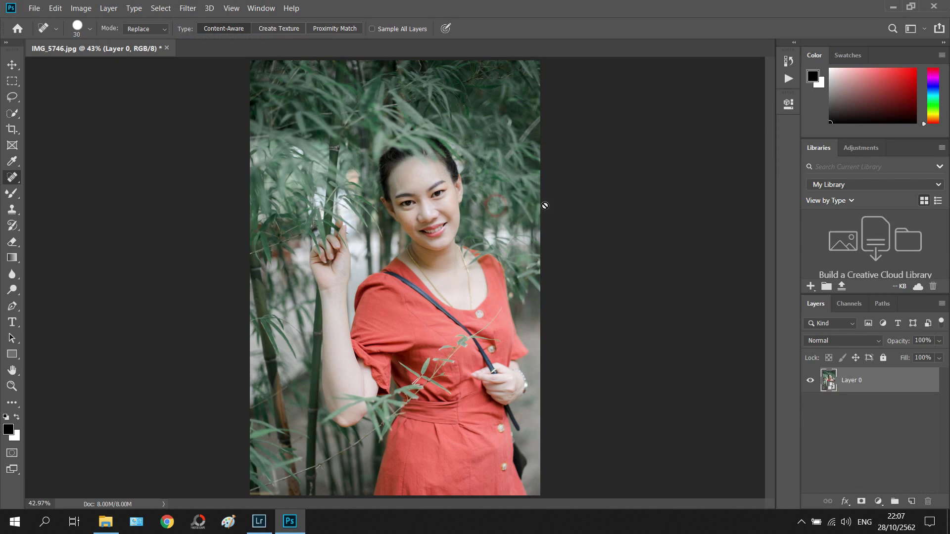
Step: Apply Smart Sharpen with Amount 200%, previewed on the face
left_click(188, 8)
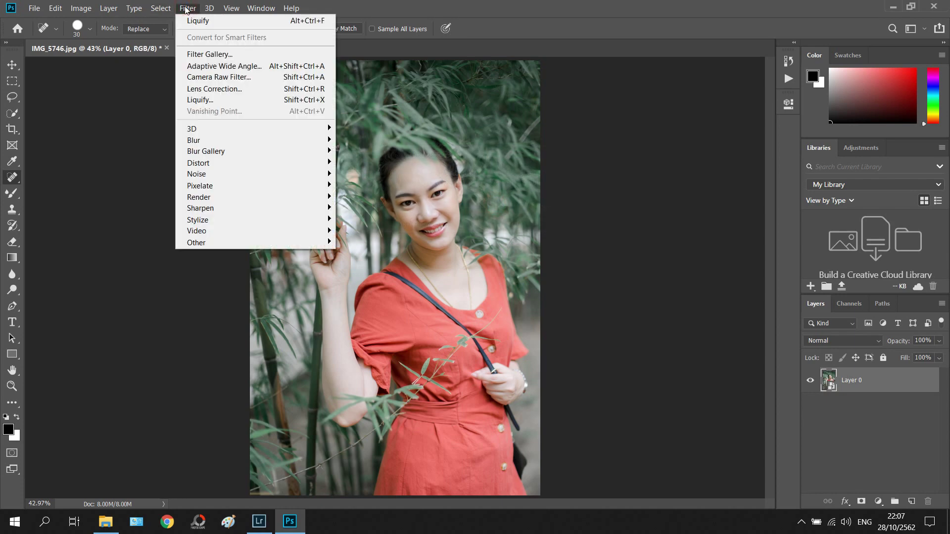
mouse_move(201, 208)
left_click(379, 254)
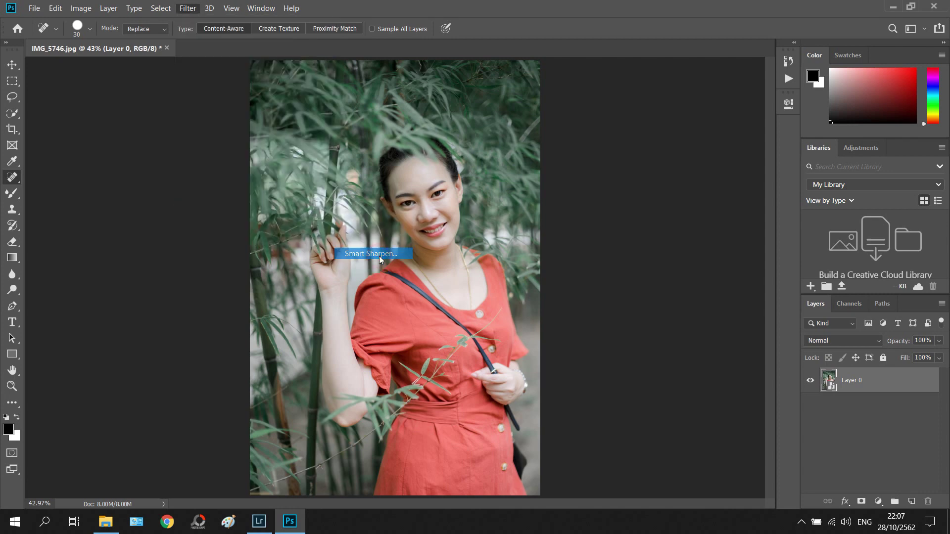
mouse_move(367, 174)
left_mouse_down()
mouse_move(374, 201)
mouse_move(348, 230)
left_mouse_up()
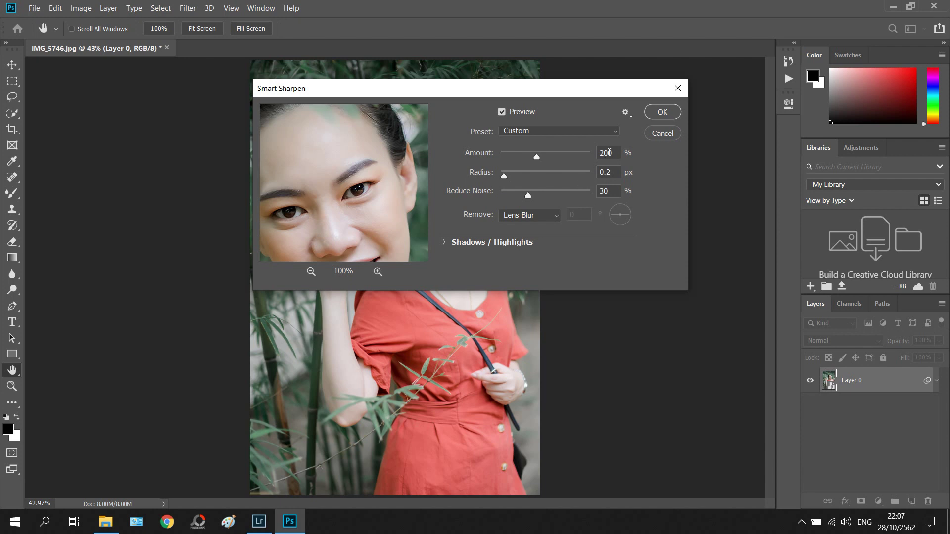
left_click_drag(536, 158, 491, 158)
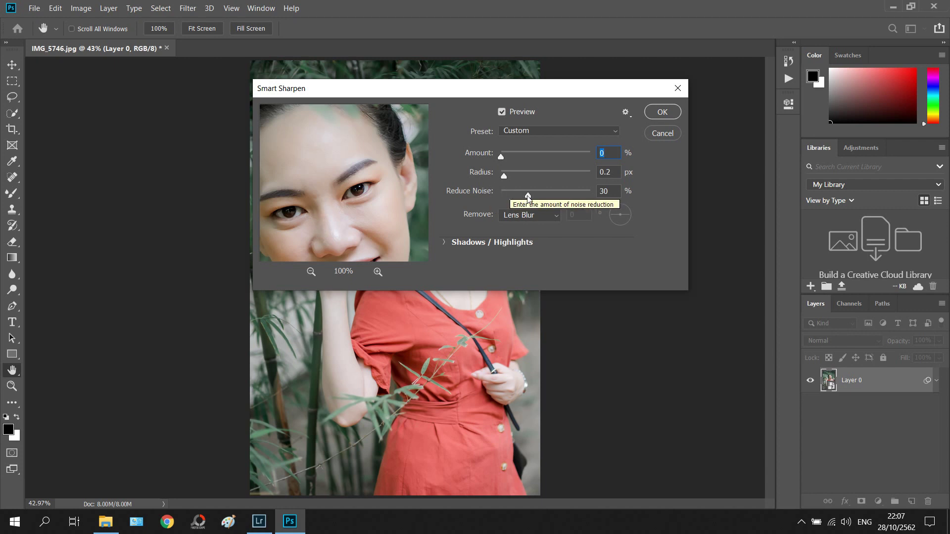
type("200")
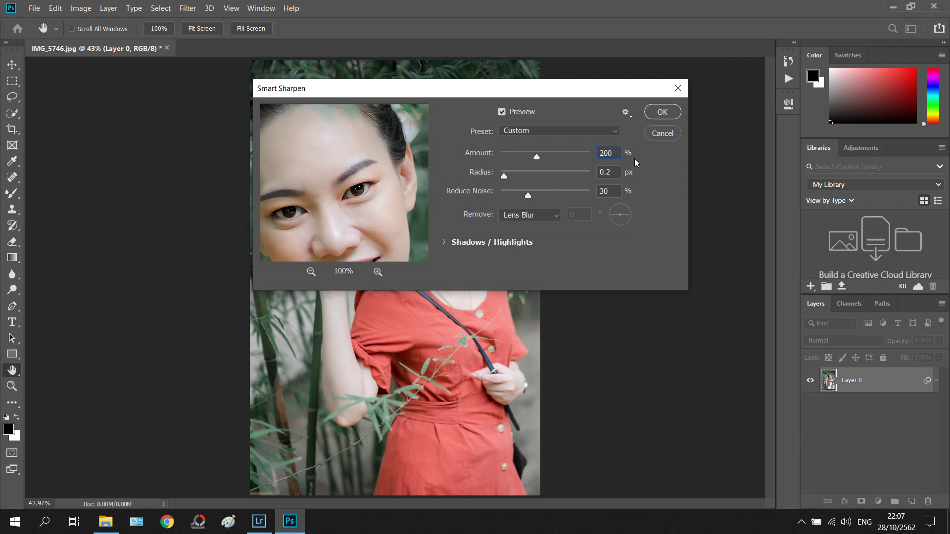
left_click(661, 113)
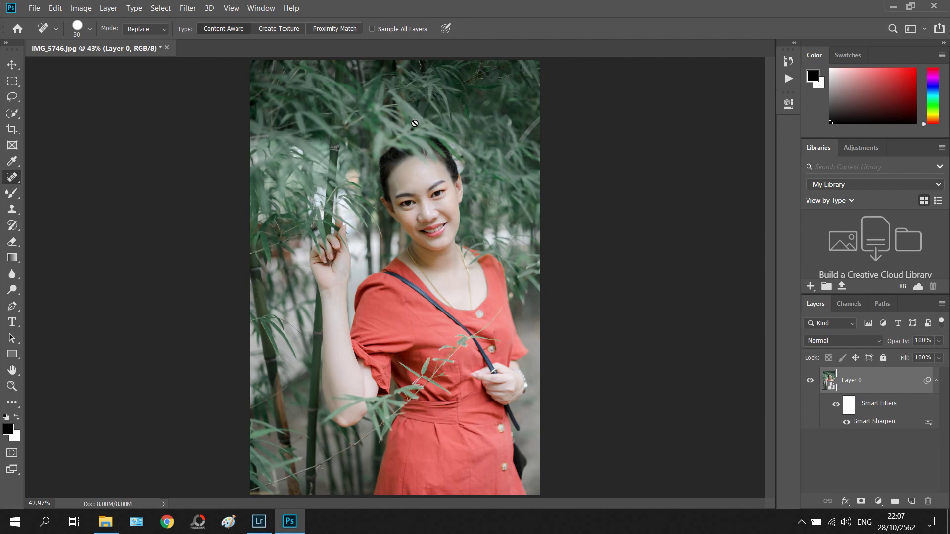
Step: Save for Web as JPEG Maximum, saving IMG_5746.jpg into the ย่อ folder on the Desktop
left_click(33, 8)
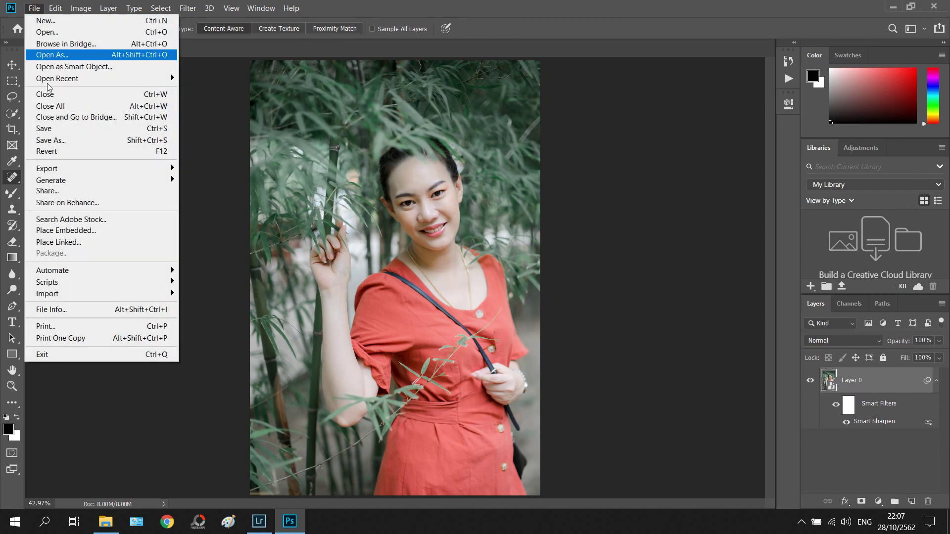
mouse_move(46, 168)
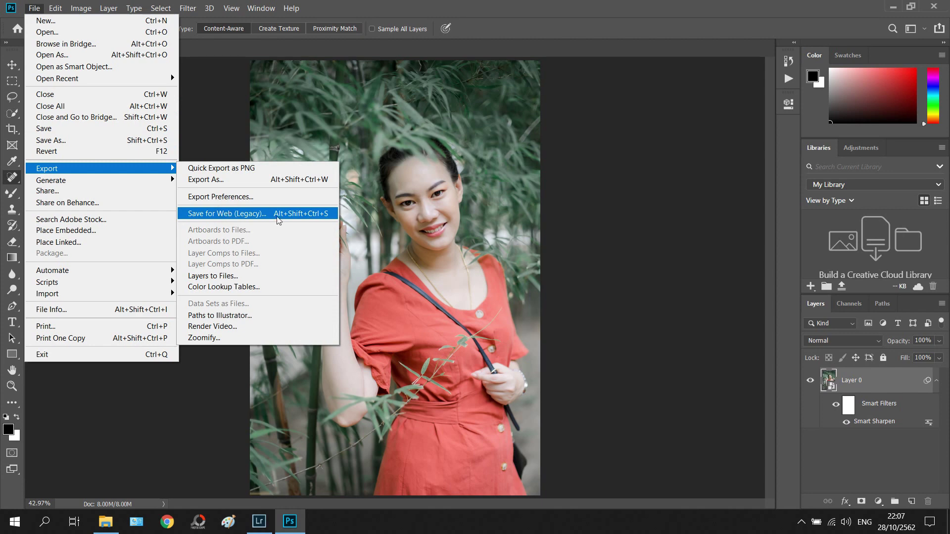
left_click(277, 216)
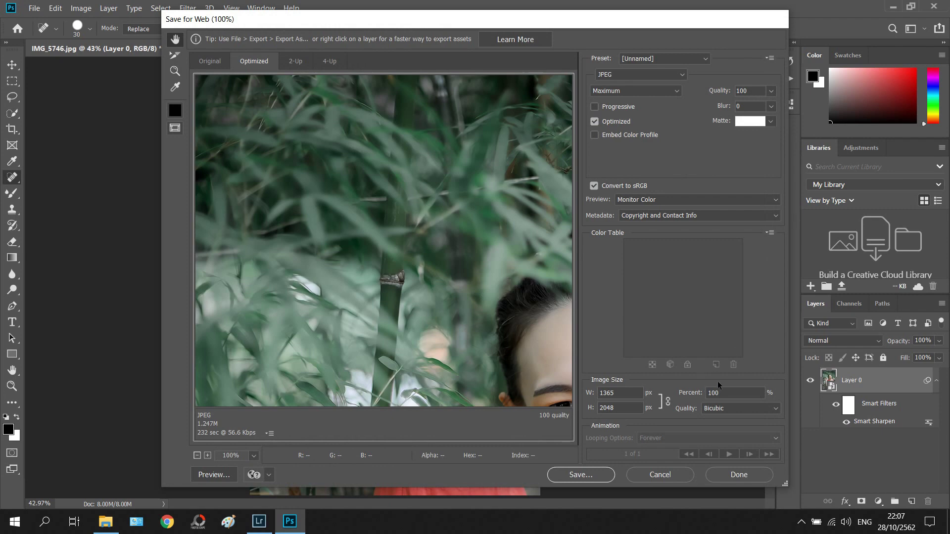
left_click(586, 478)
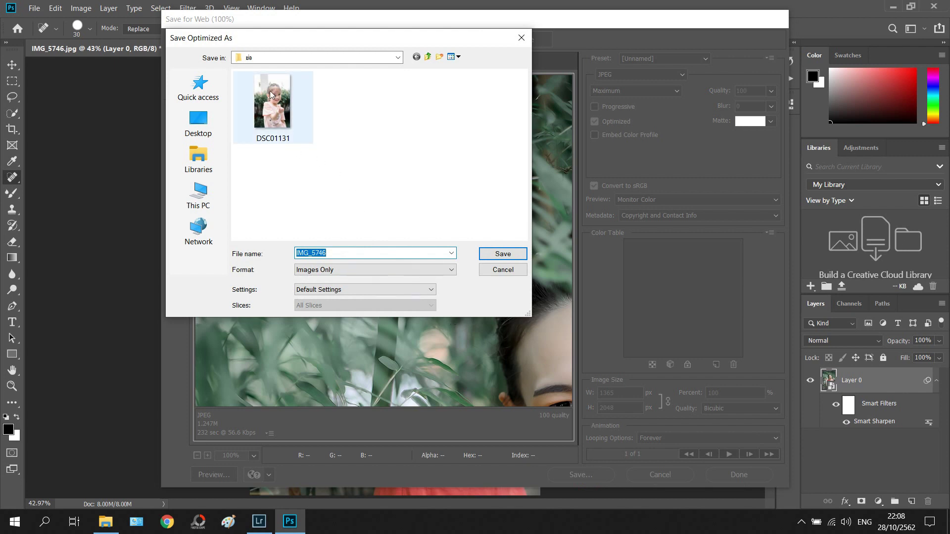
left_click(429, 58)
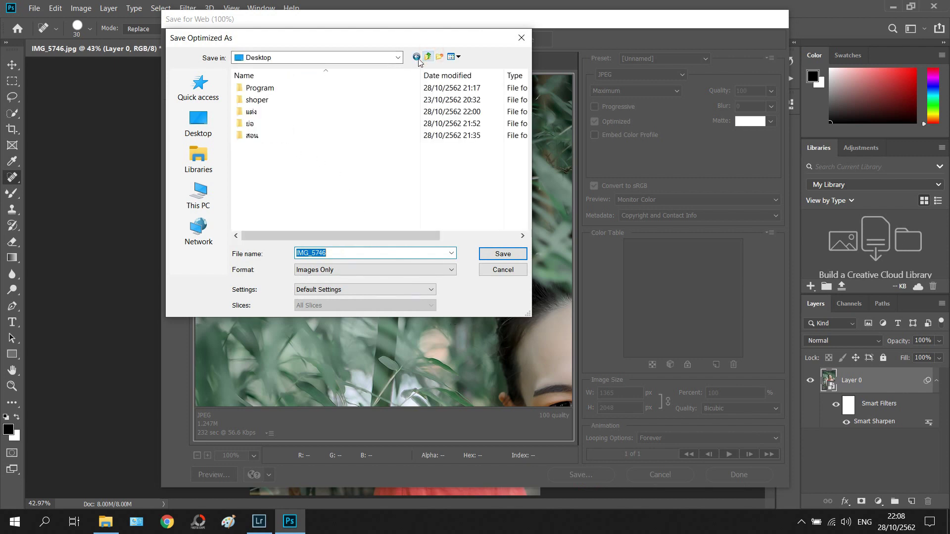
double_click(264, 127)
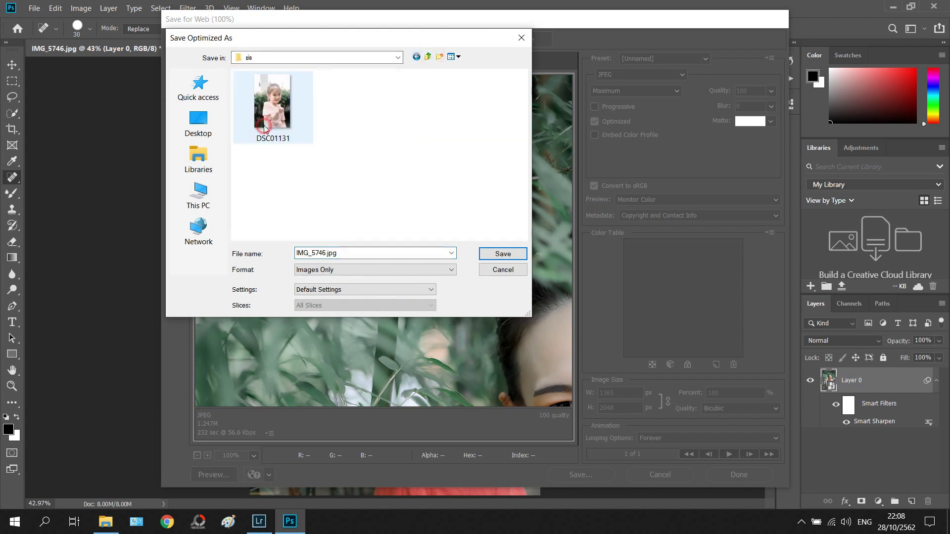
left_click(503, 253)
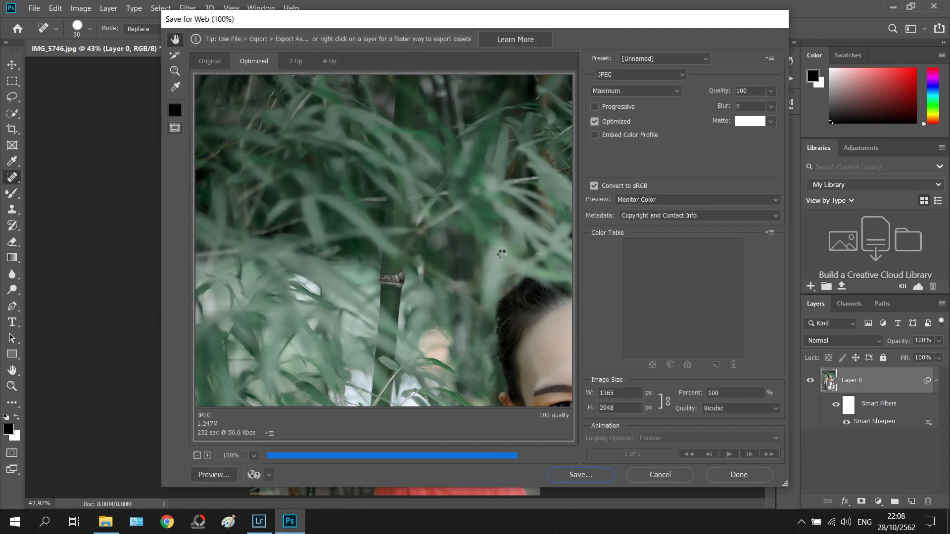